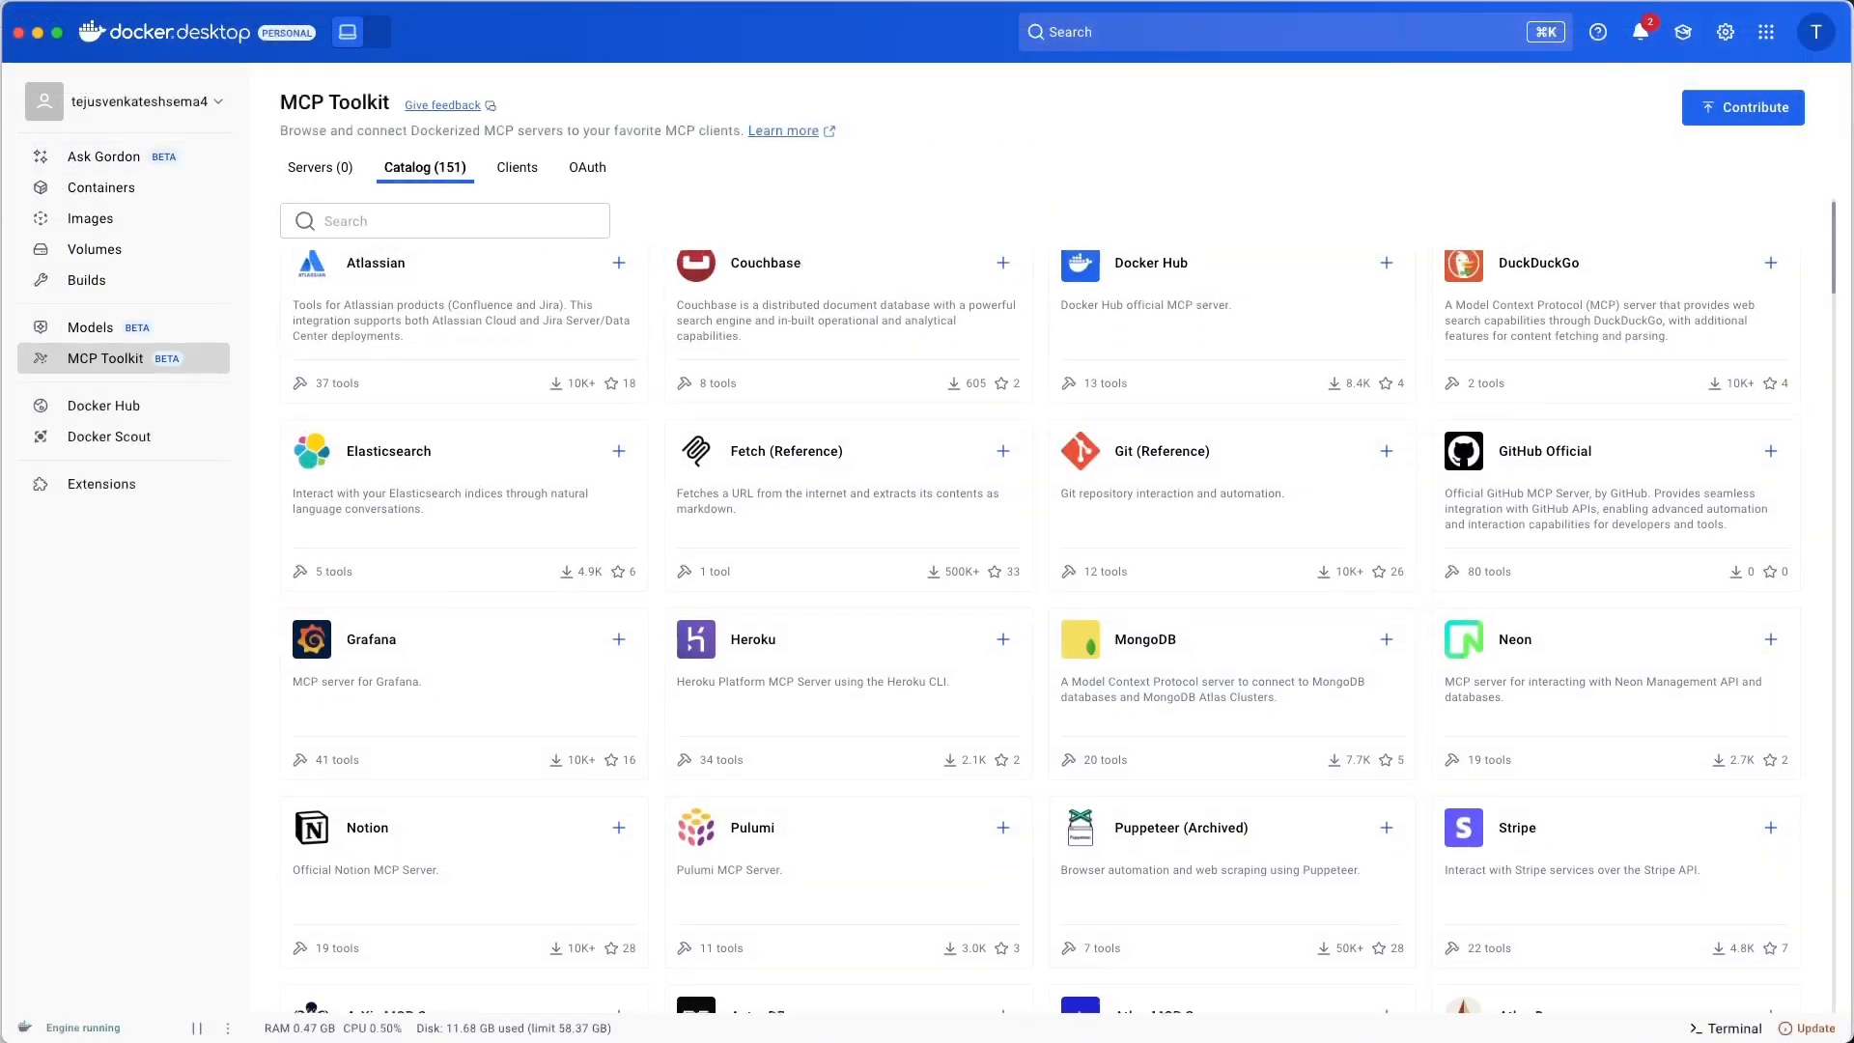
scroll(1043, 628, down, 5)
scroll(1043, 628, down, 4)
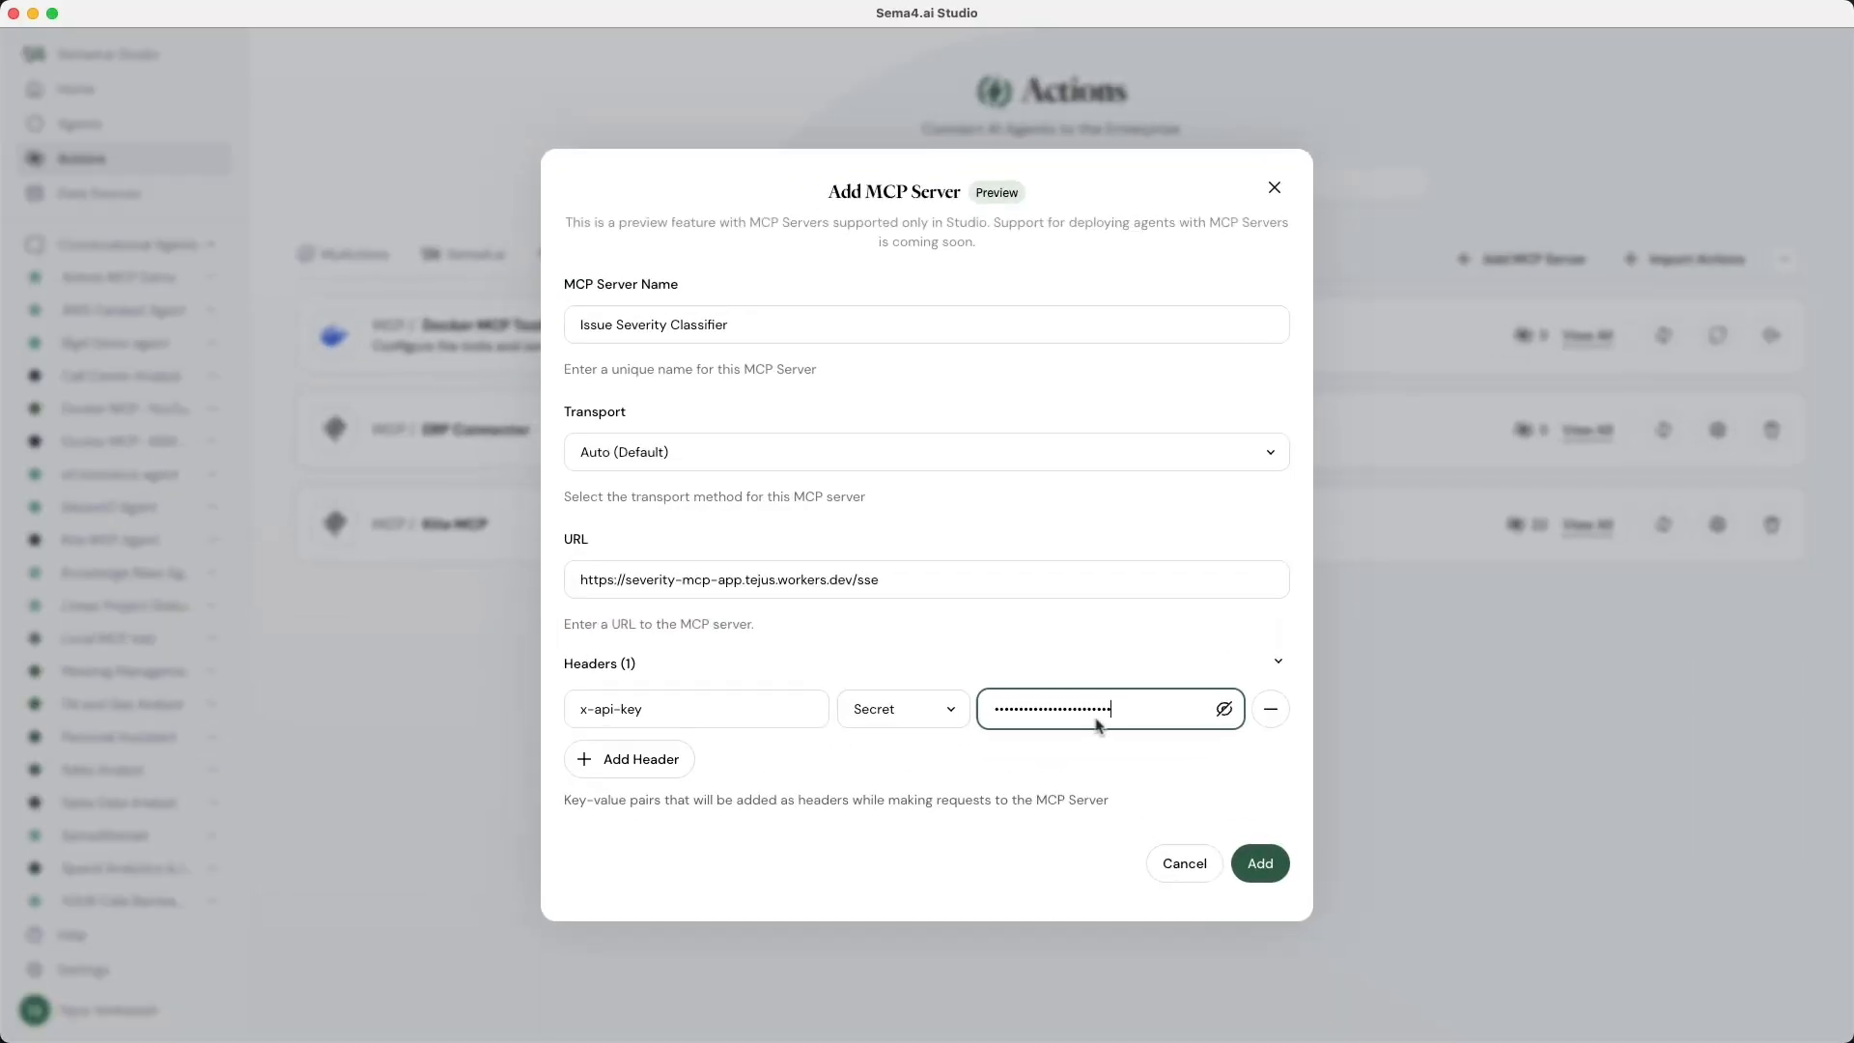
Add the configured Issue Severity Classifier MCP server
click(1258, 862)
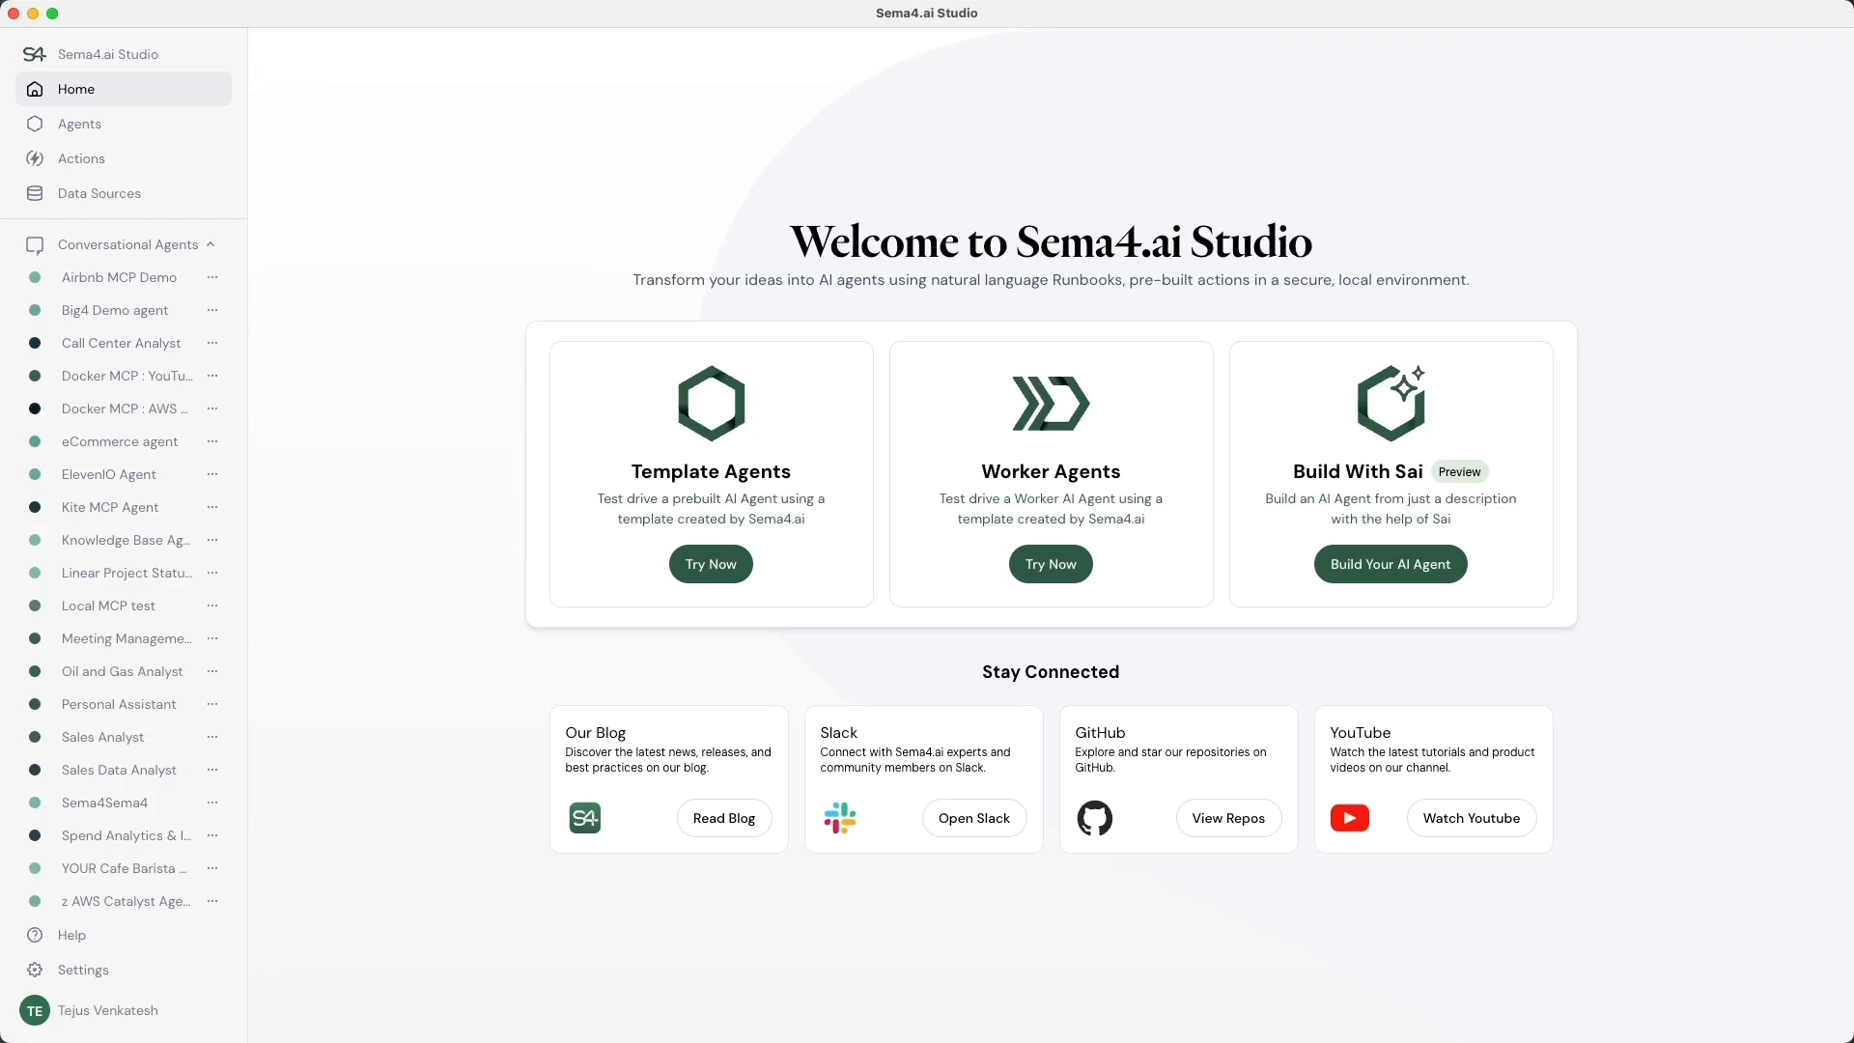
Connect the Docker MCP Gateway from the MCP servers section of Actions
click(206, 166)
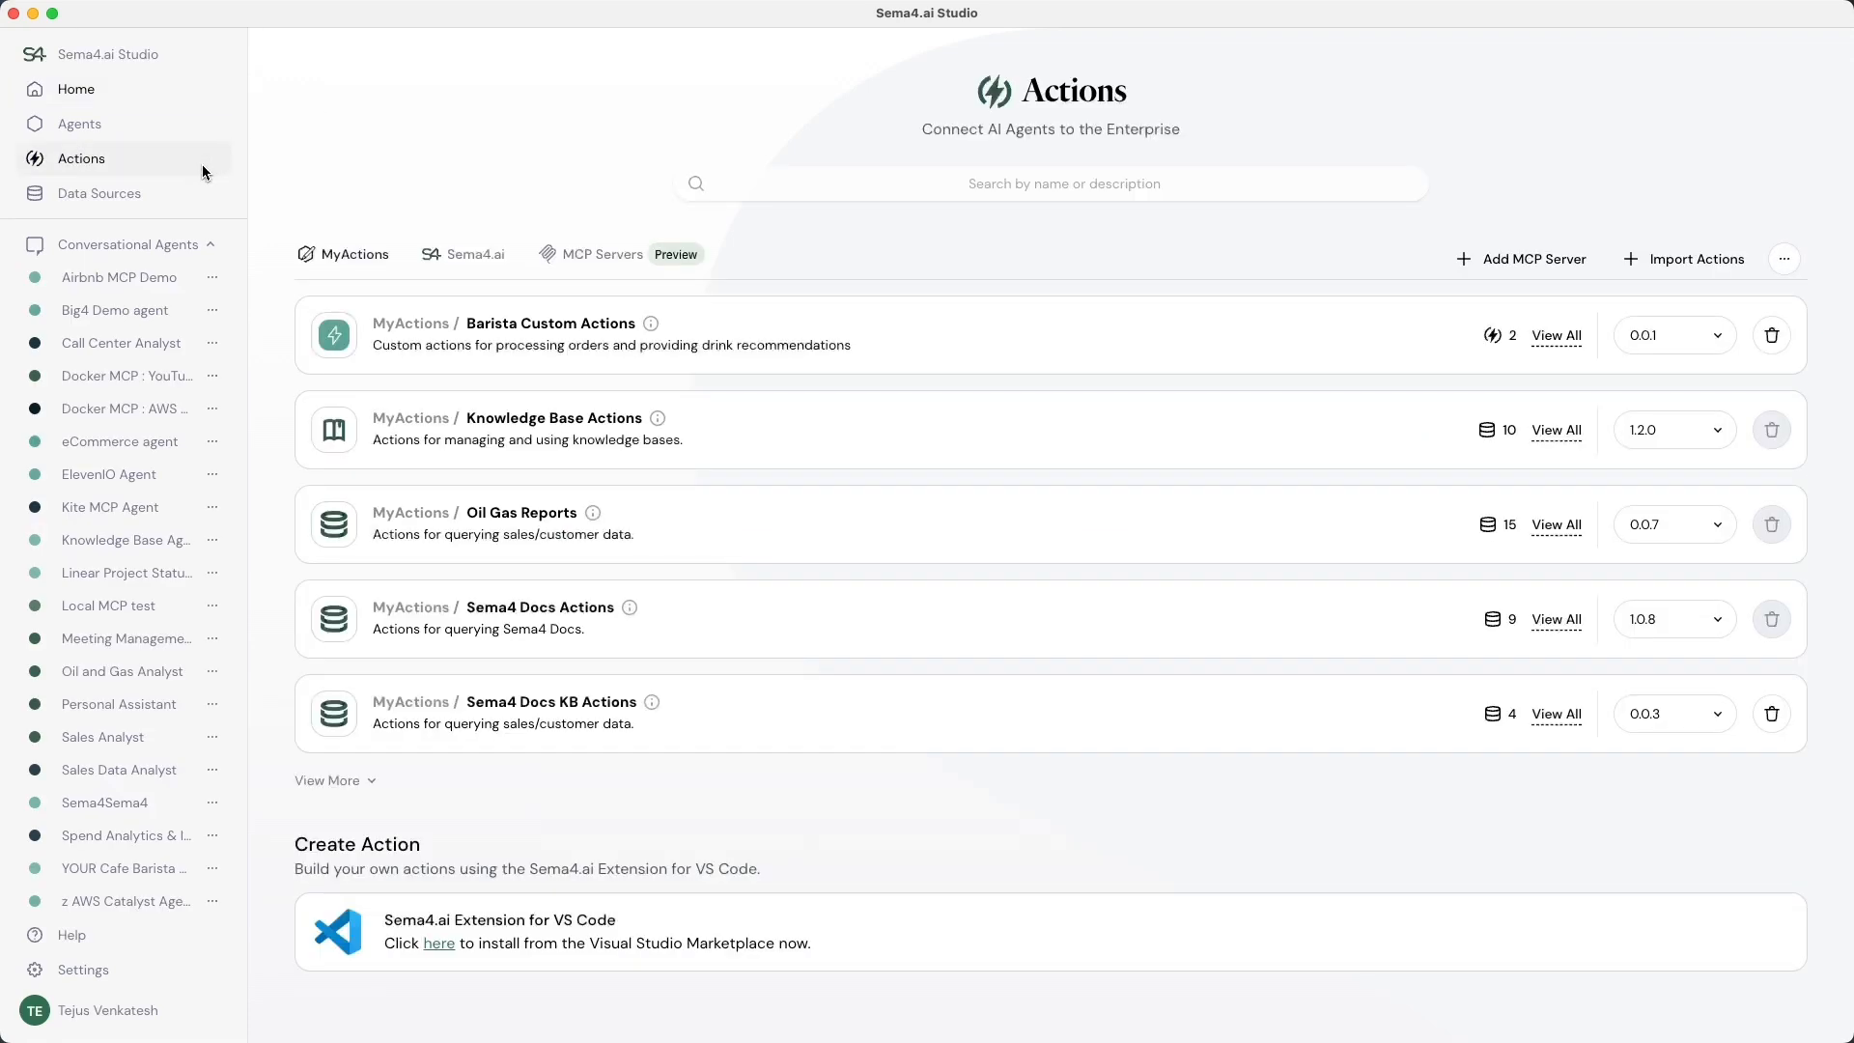
click(623, 257)
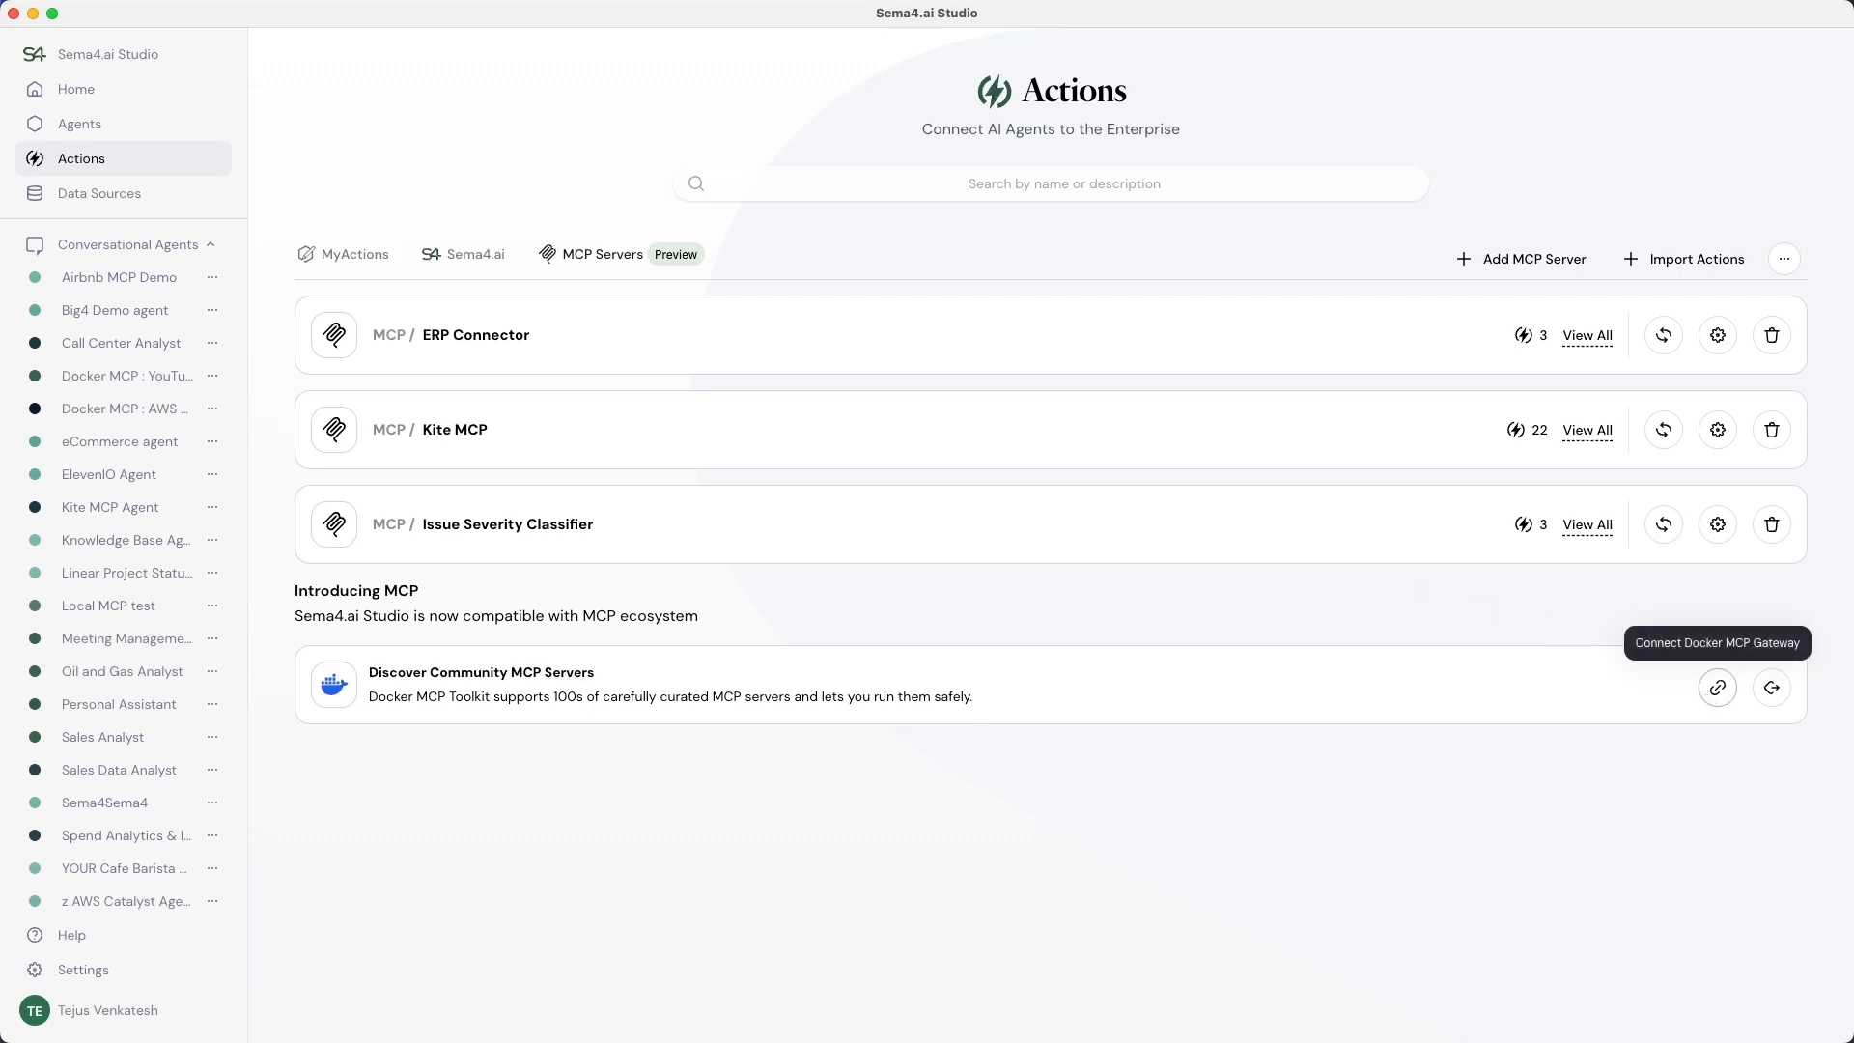
click(1718, 688)
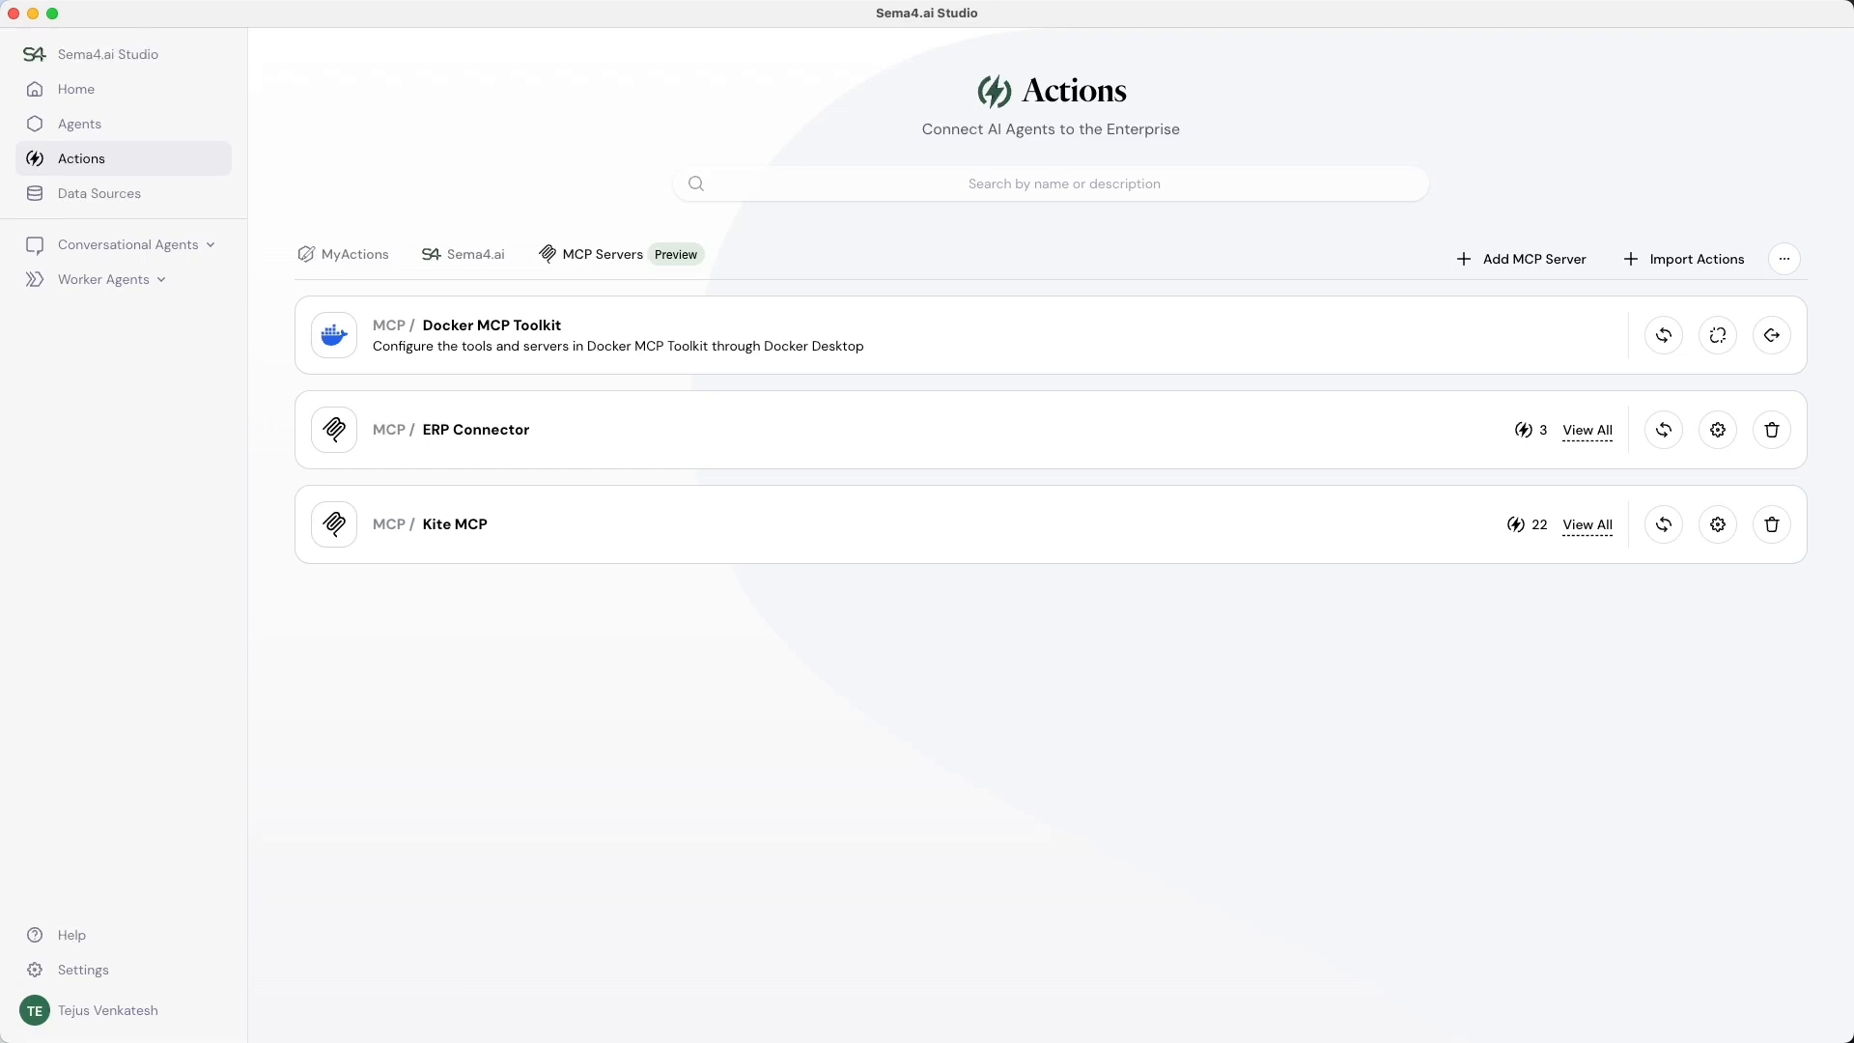
Switch to Docker Desktop's MCP Toolkit catalog, review the AWS Documentation server's tools and add that server
click(1771, 336)
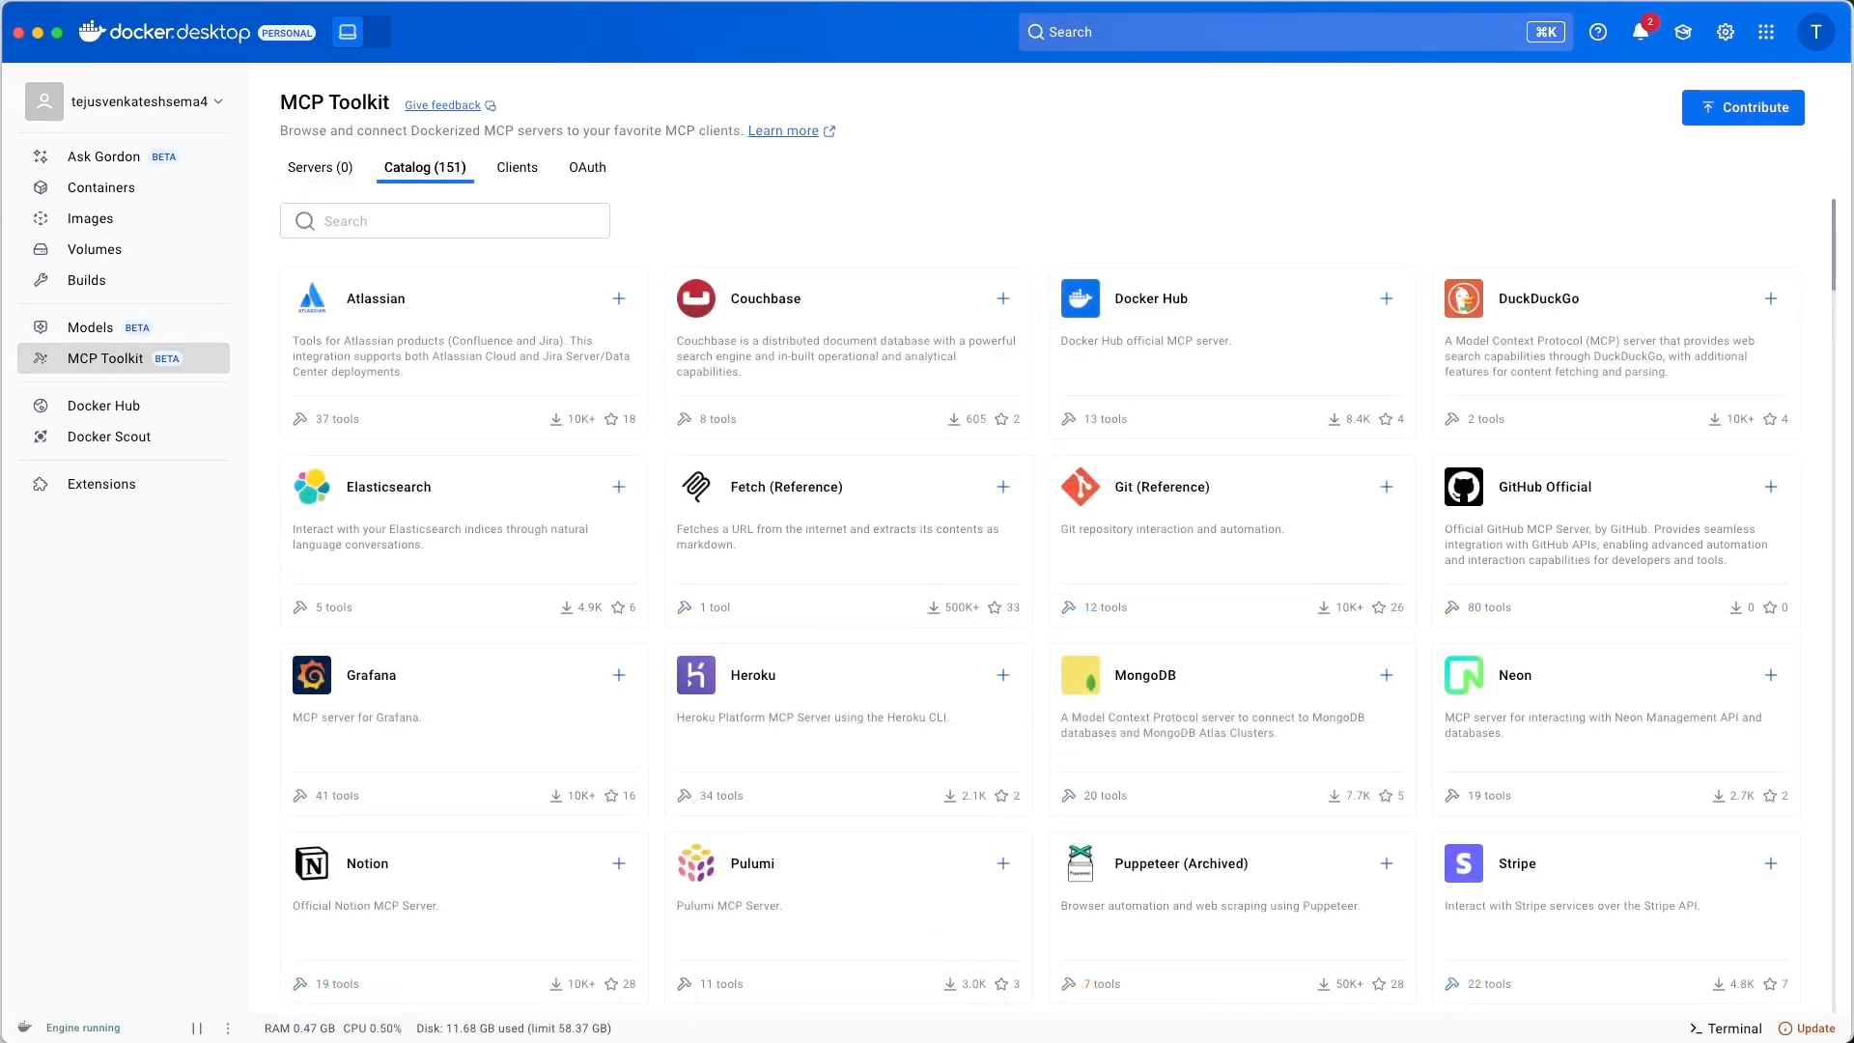
scroll(1035, 632, down, 3)
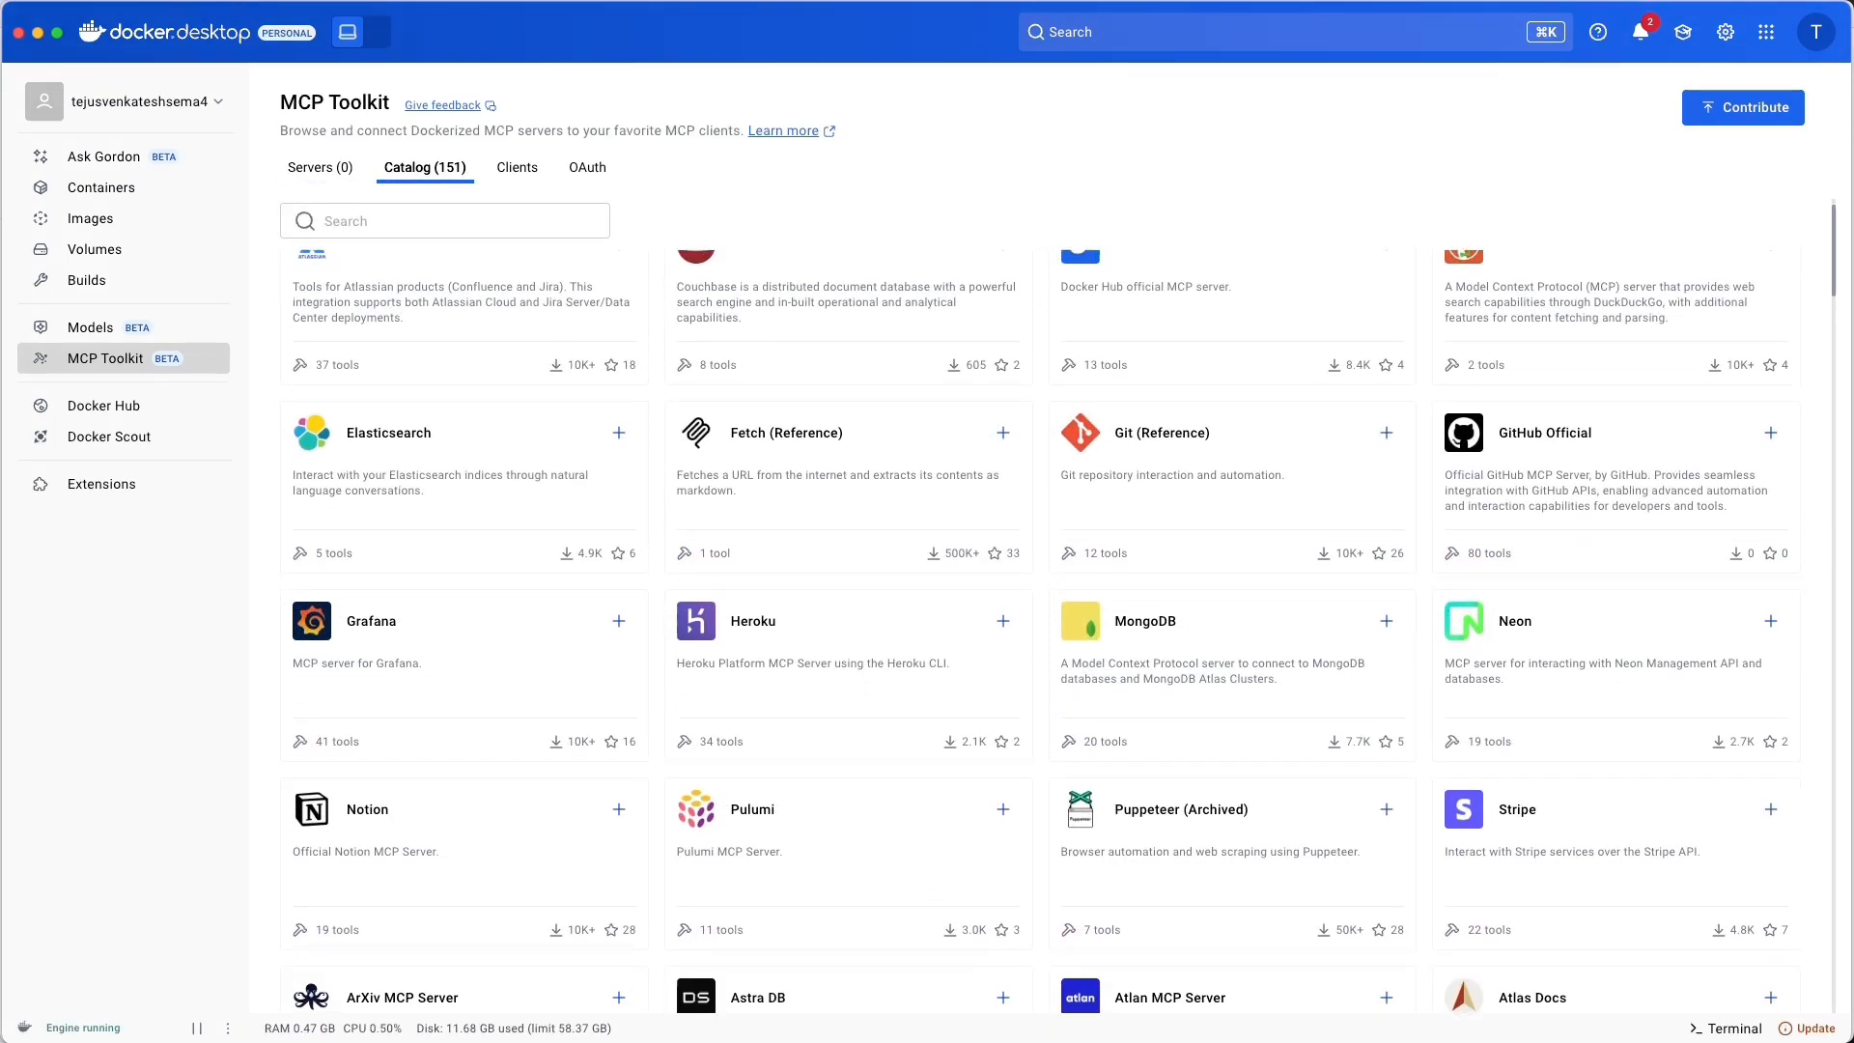
scroll(1035, 631, down, 4)
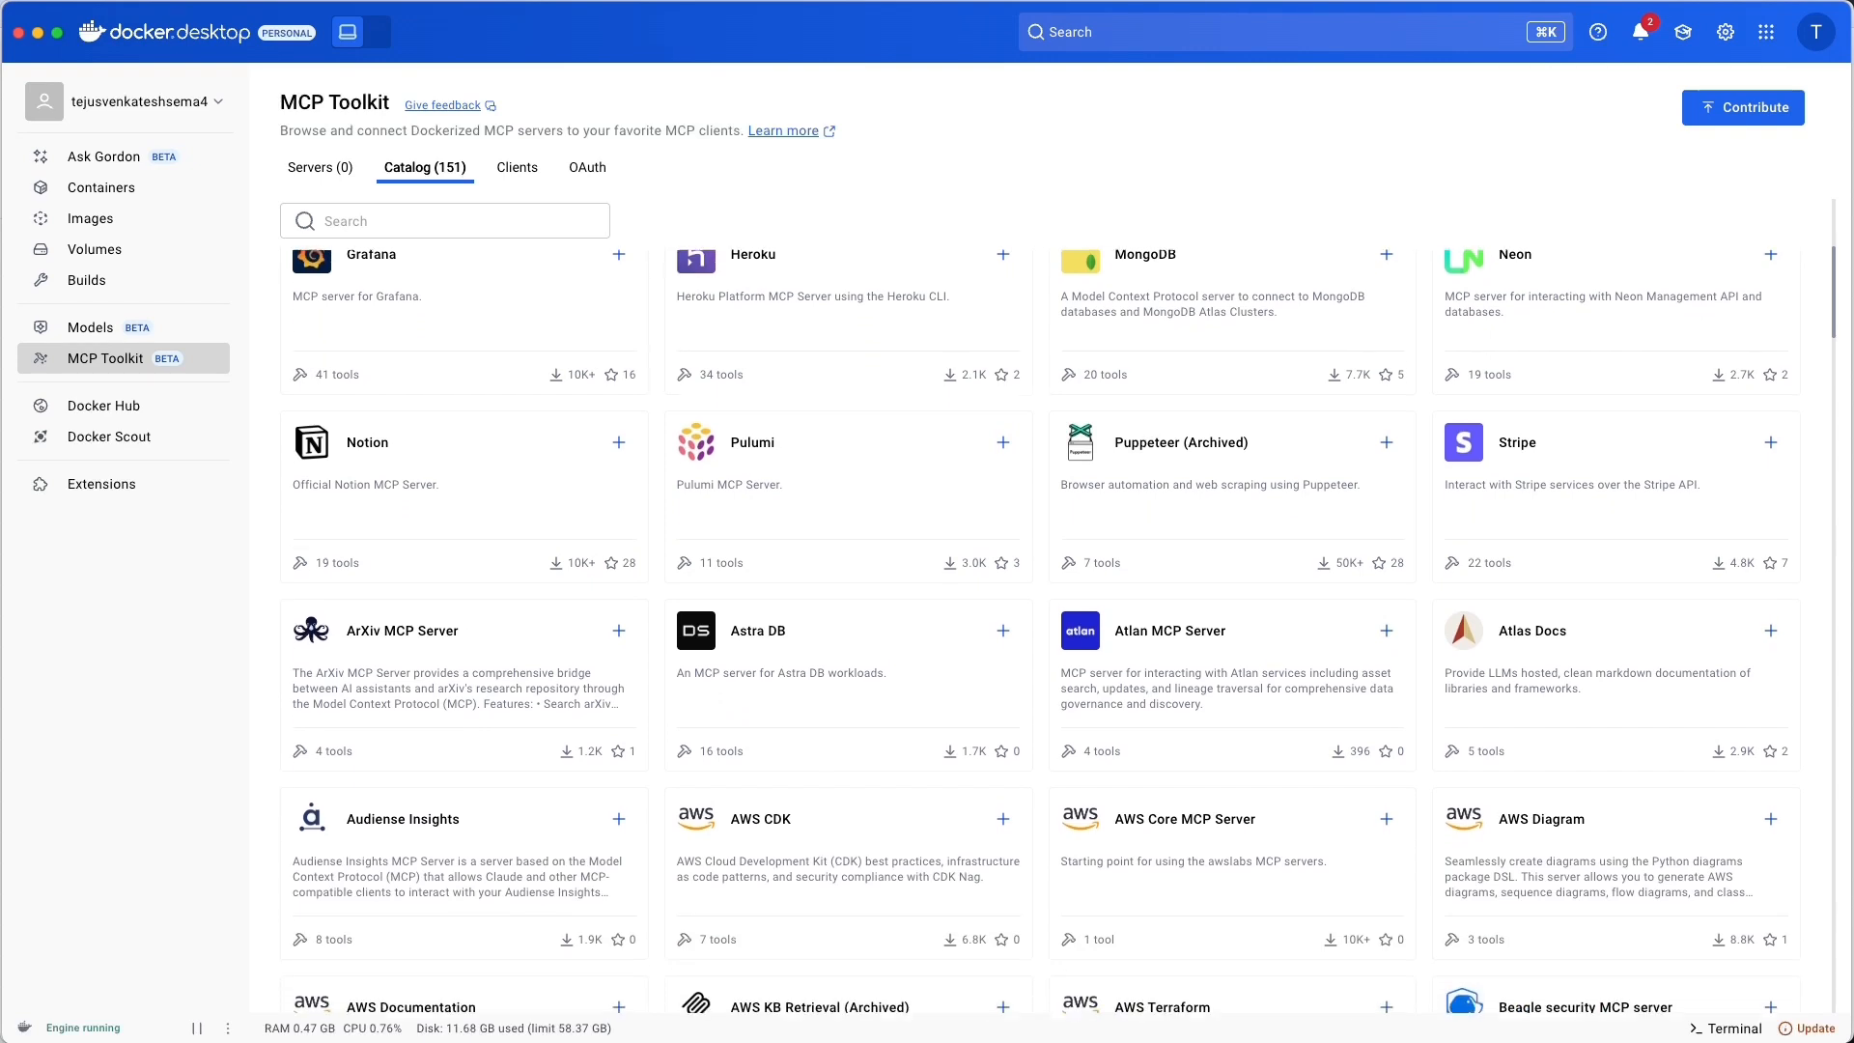
scroll(1035, 631, down, 6)
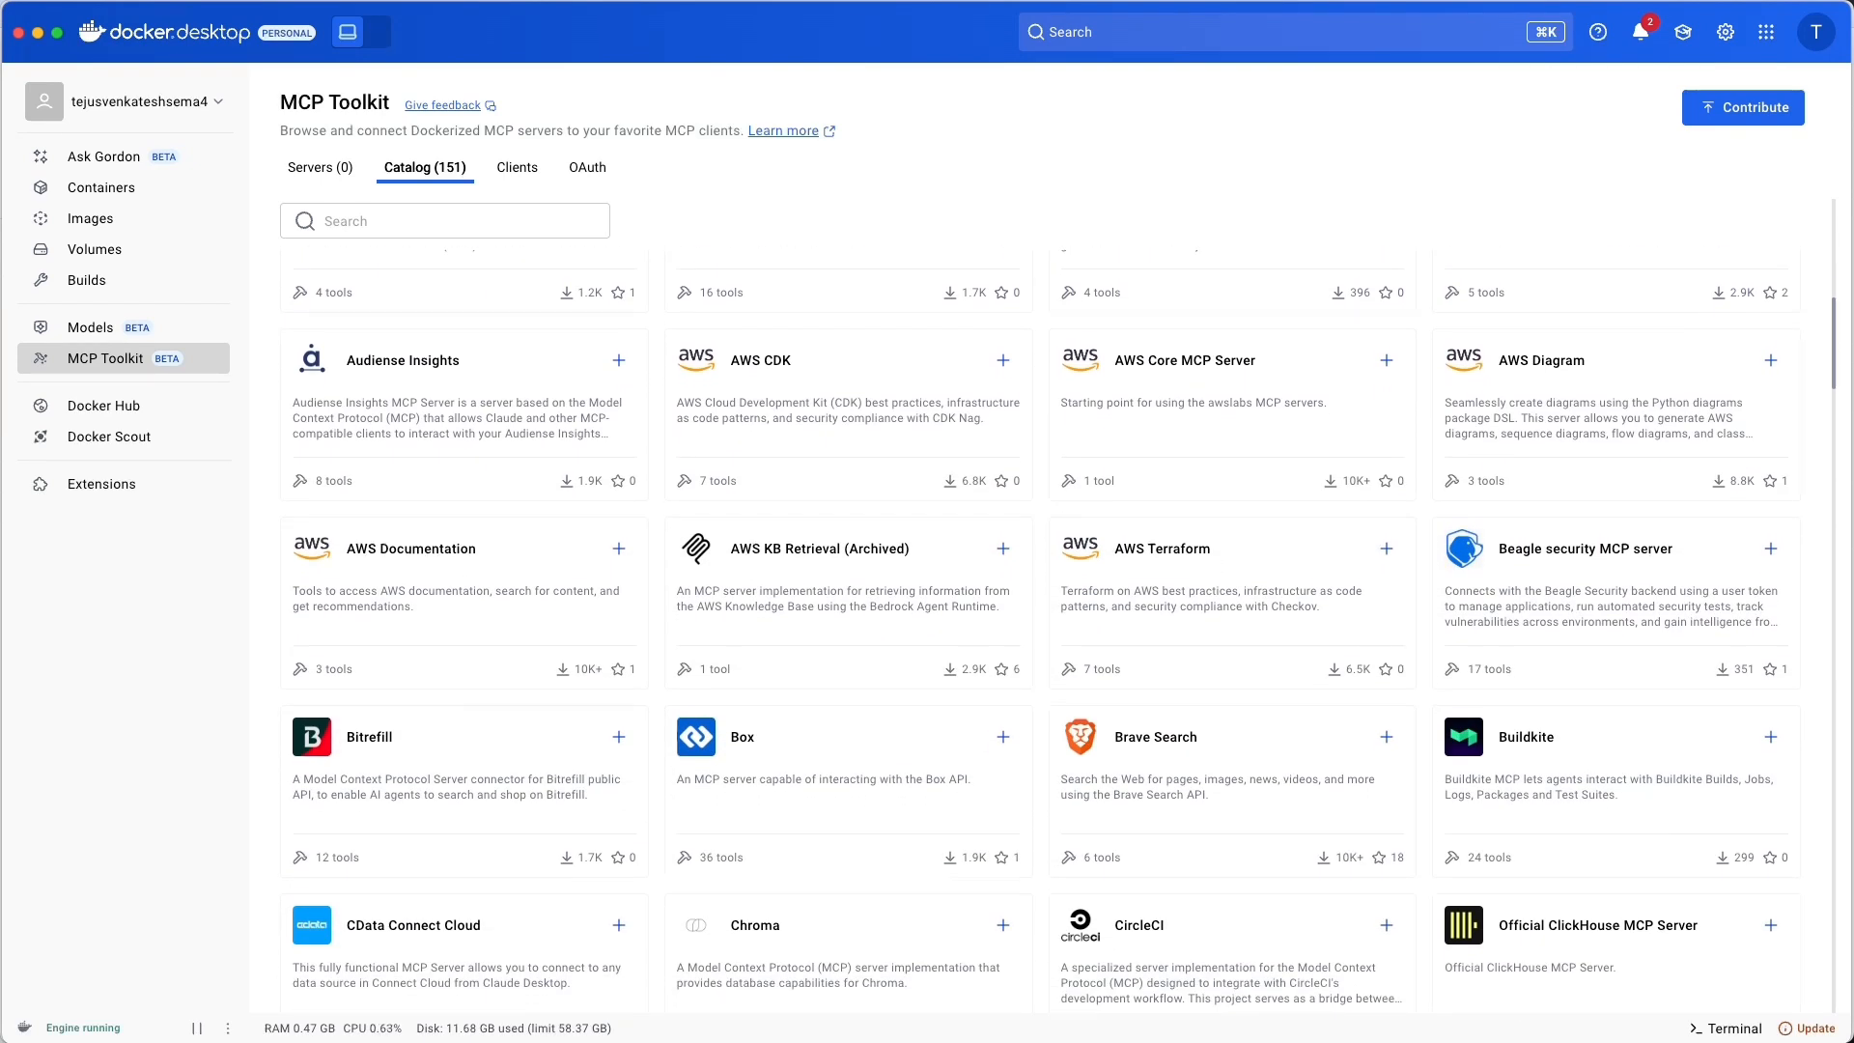
scroll(1035, 632, down, 2)
scroll(1035, 632, down, 3)
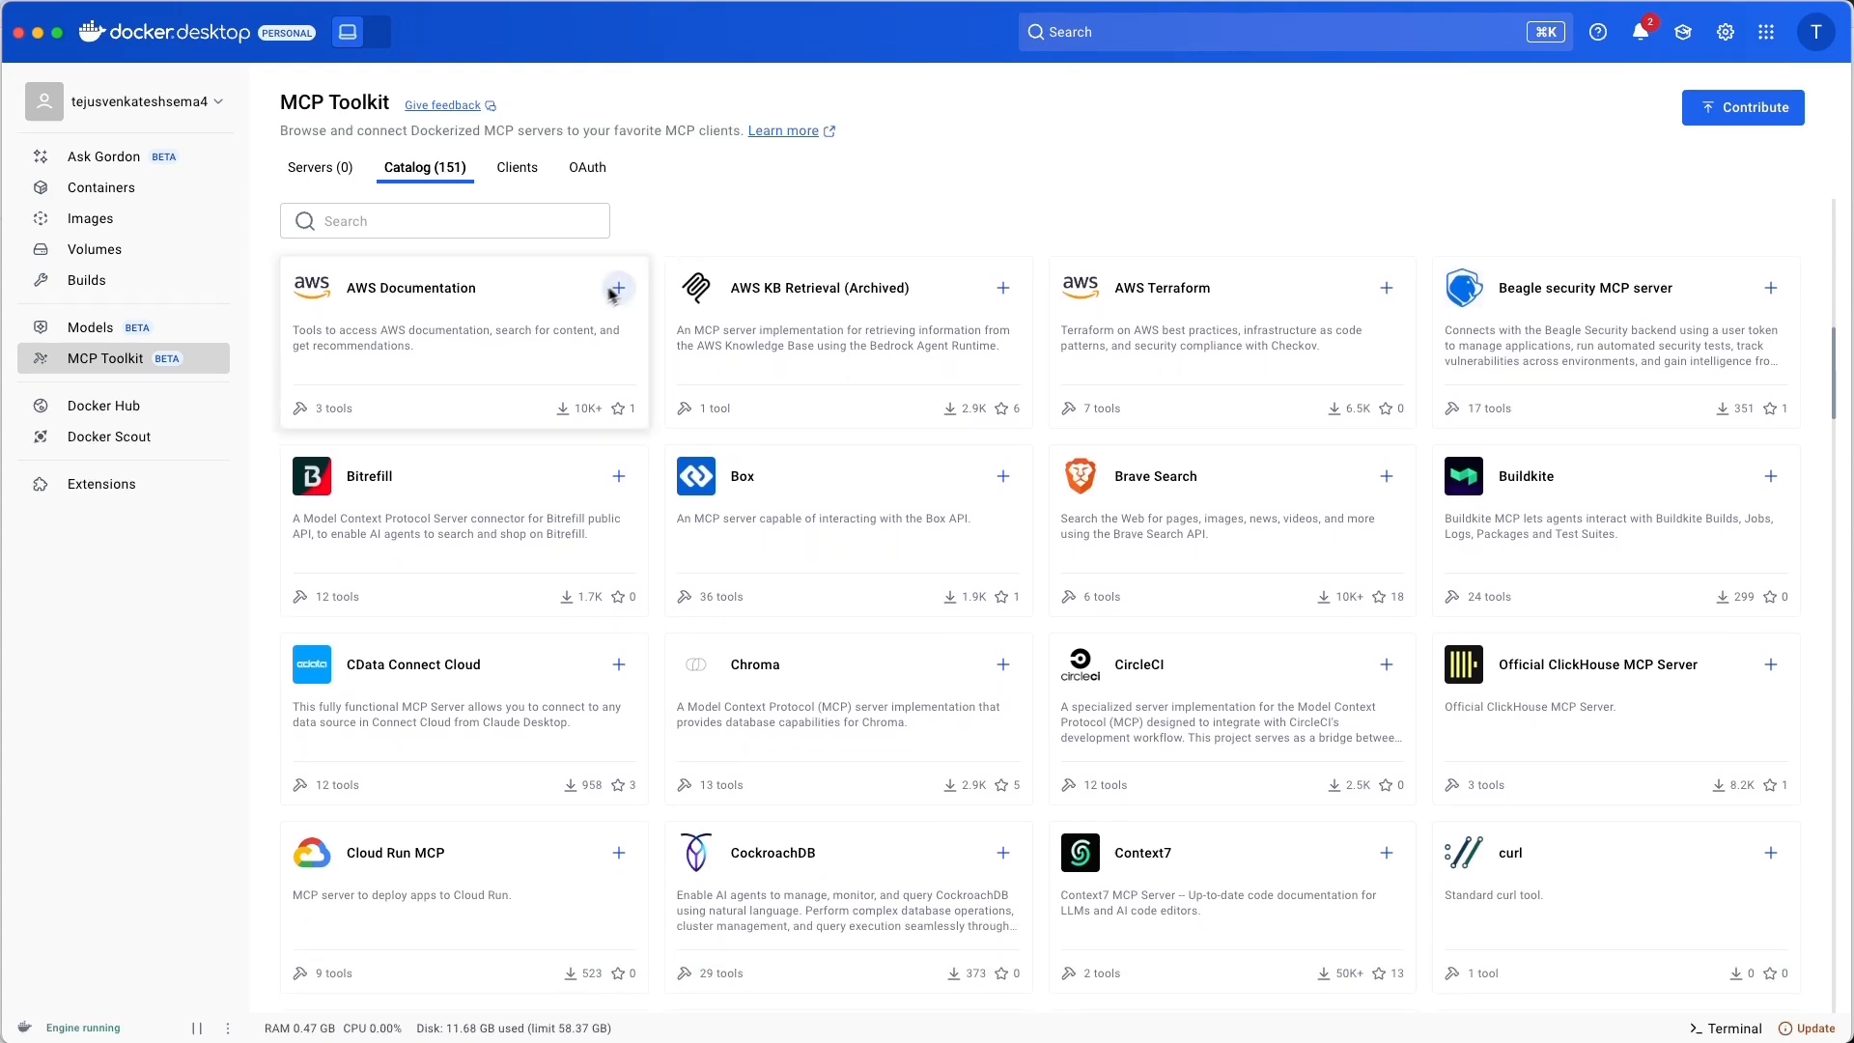
click(604, 295)
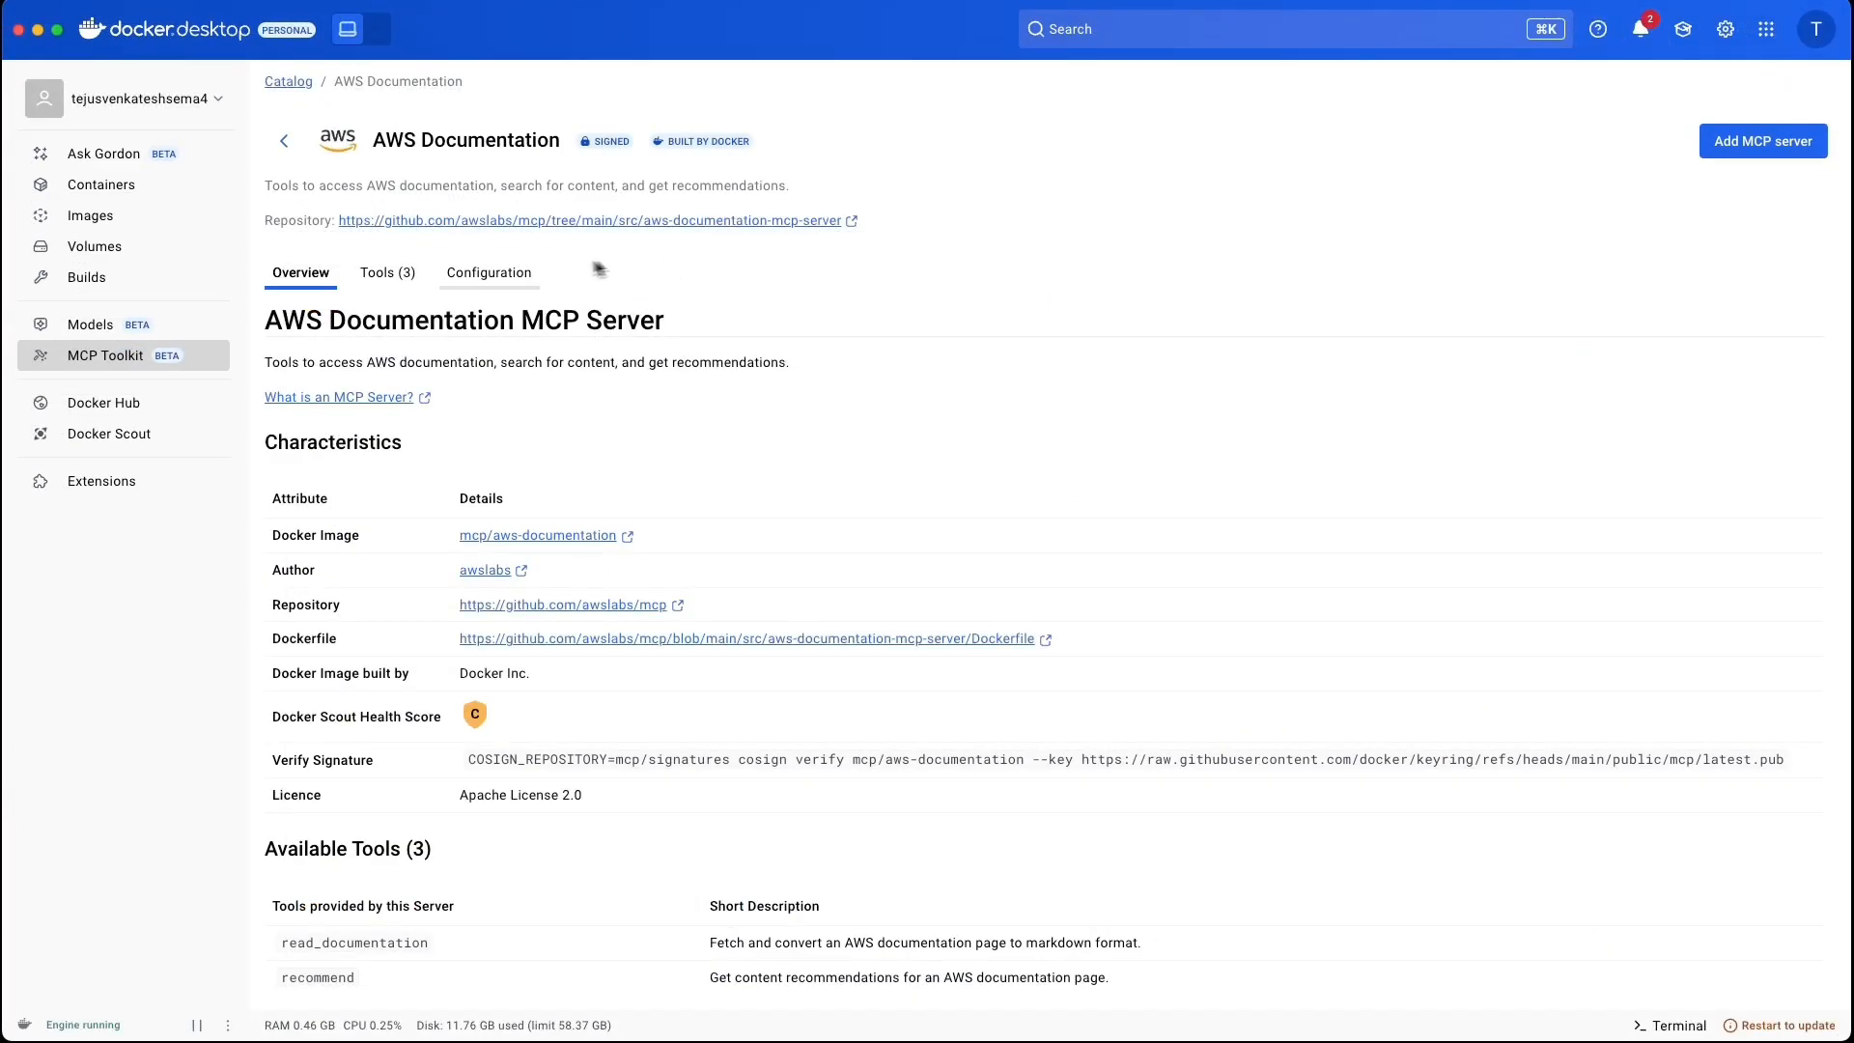
click(414, 274)
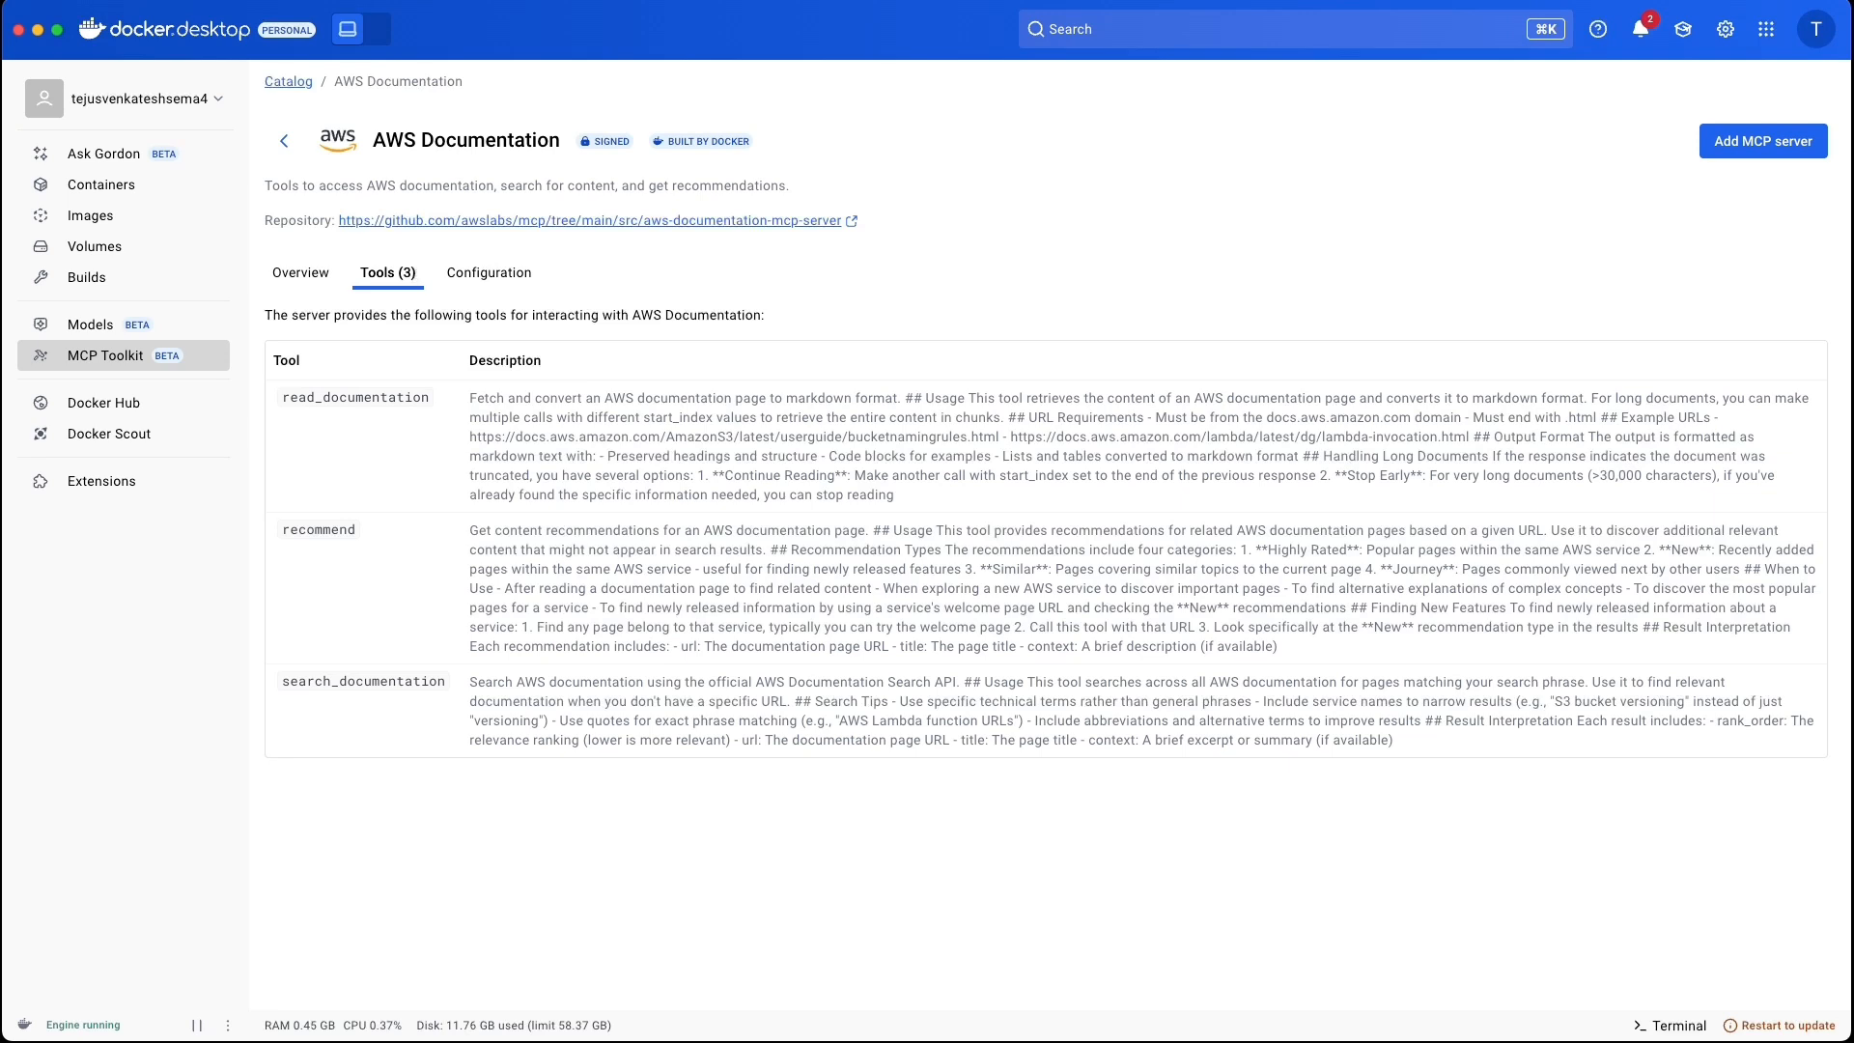
click(1775, 154)
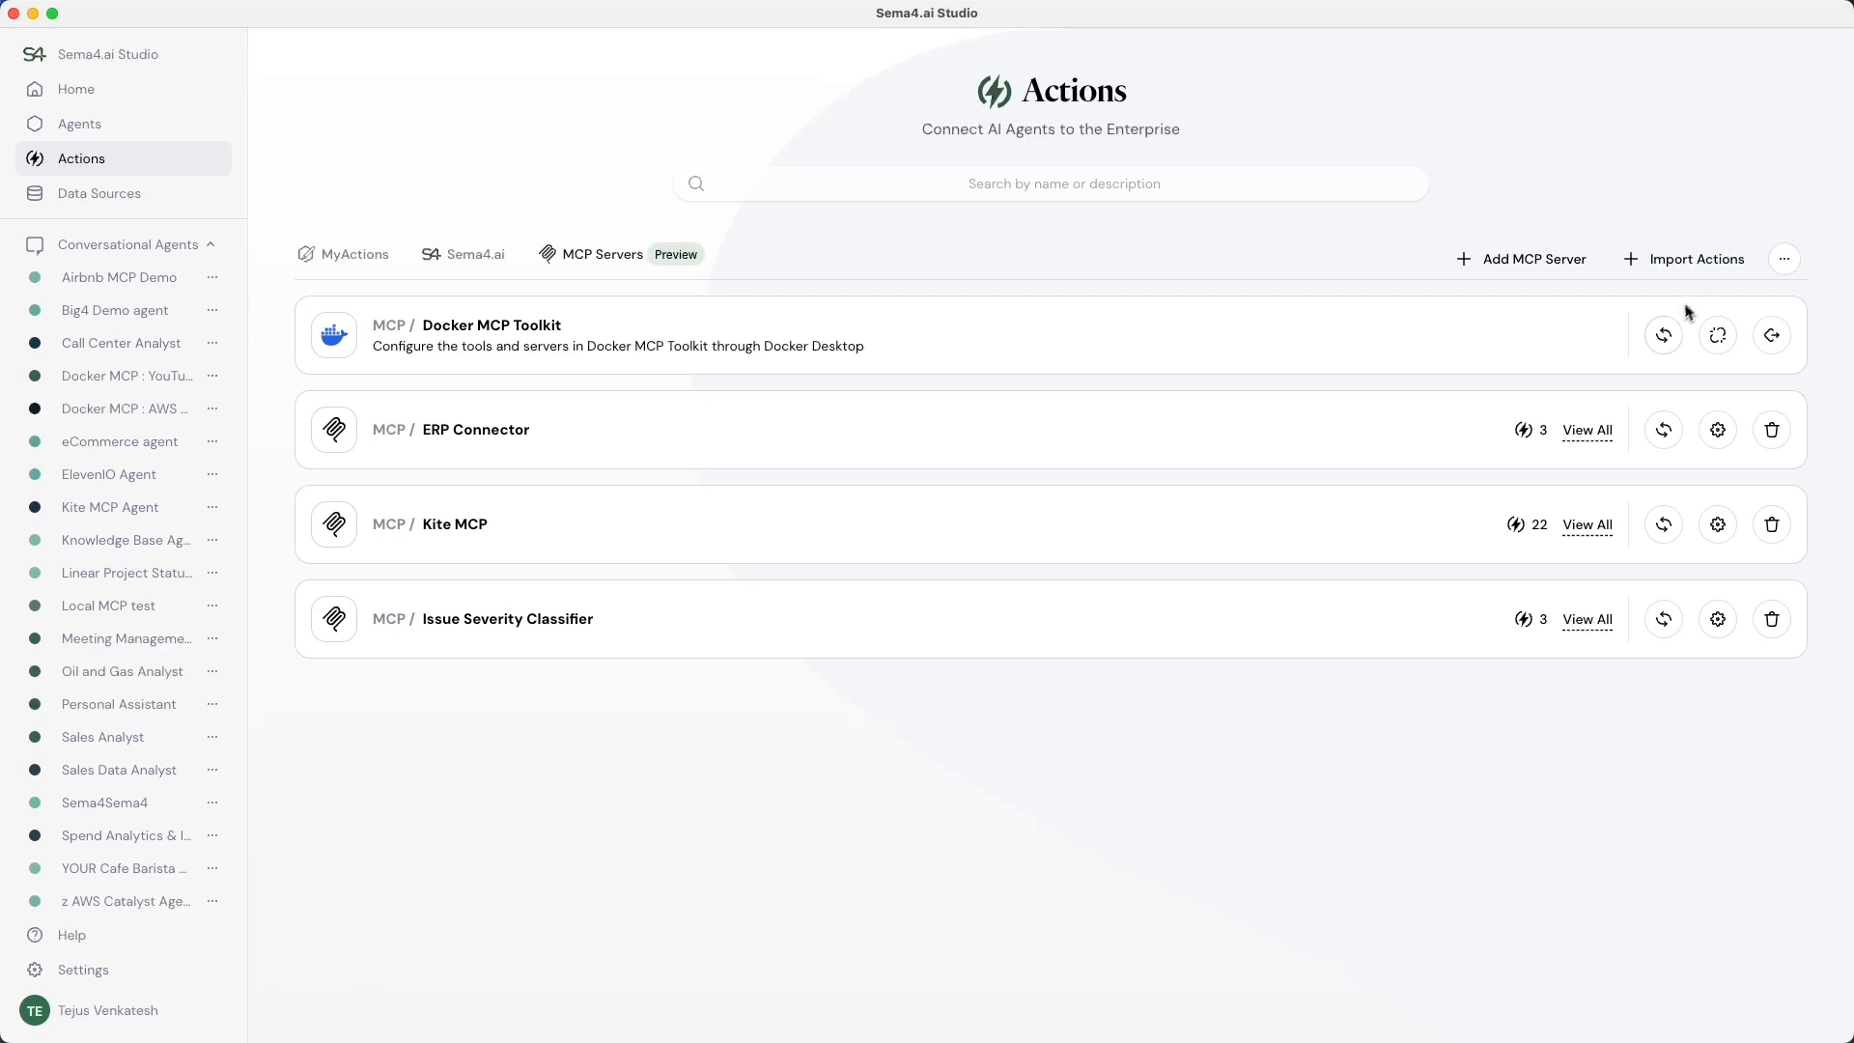
Back in Sema4.ai Studio, refresh the Docker MCP Toolkit's tools and show all of its actions
click(1667, 337)
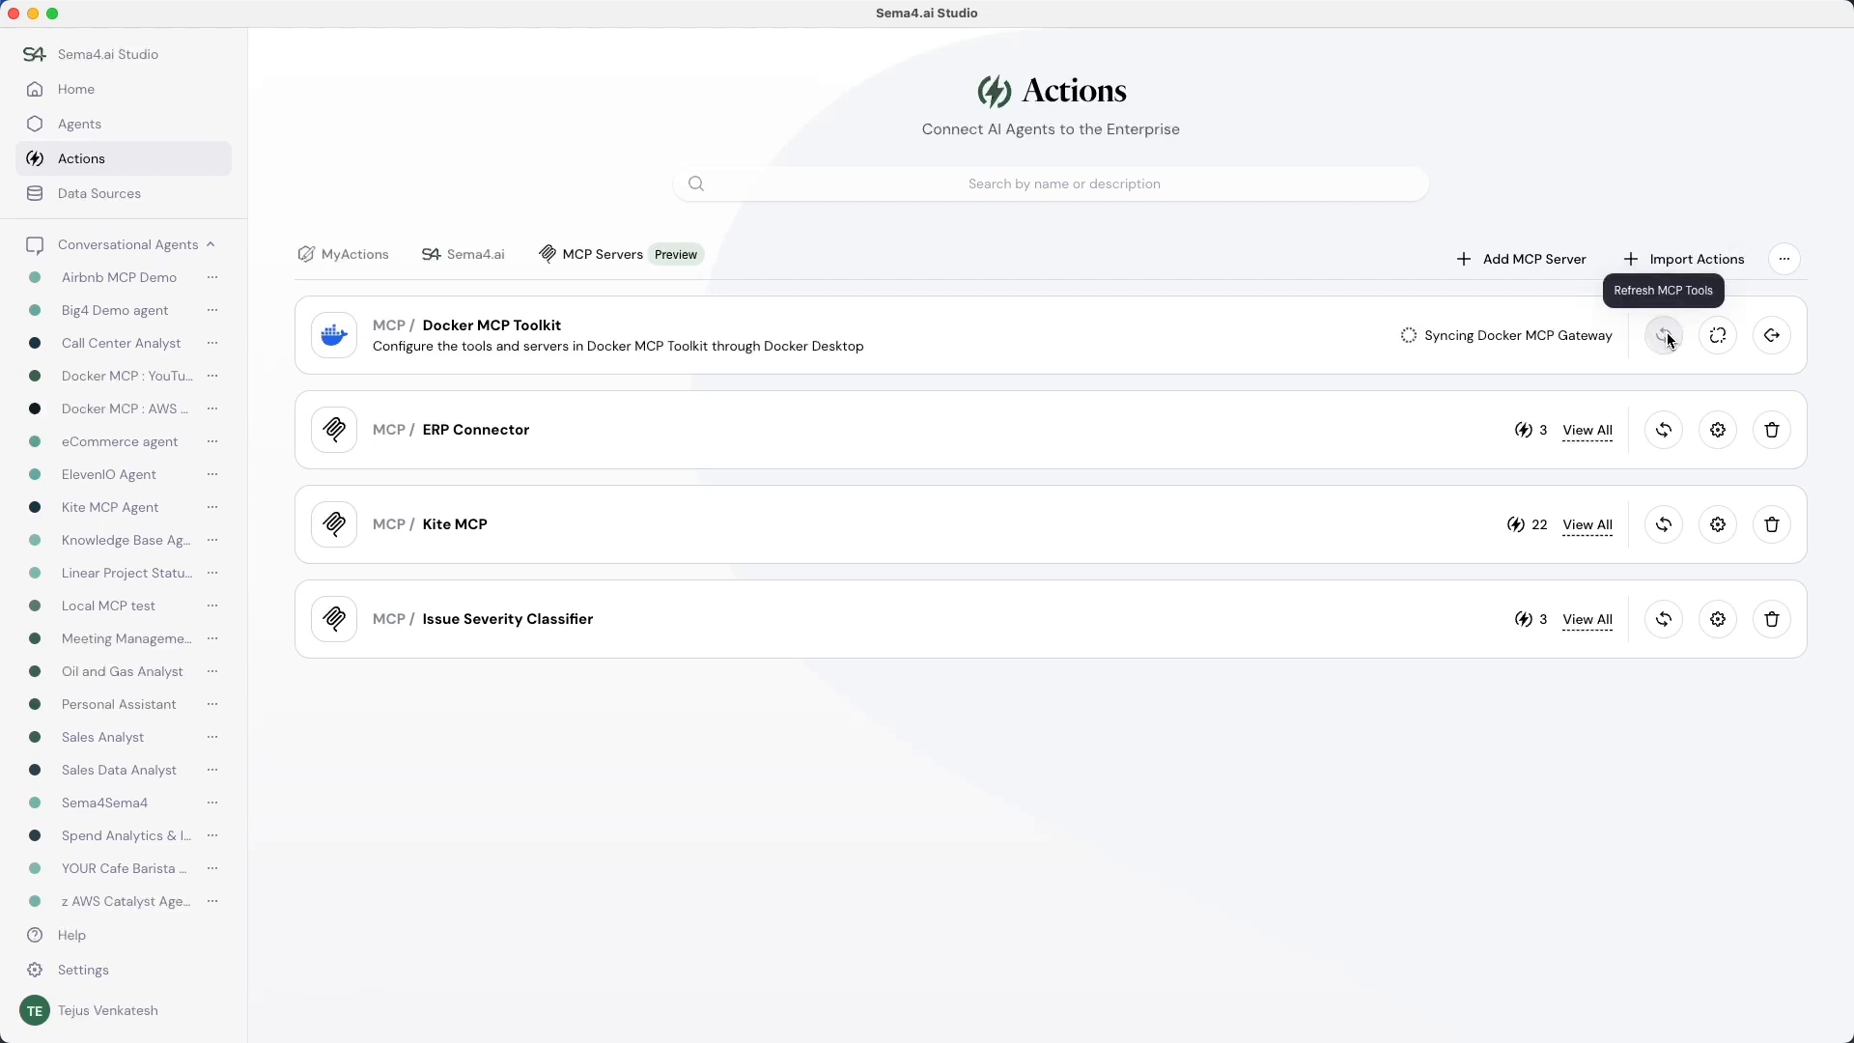
click(1590, 338)
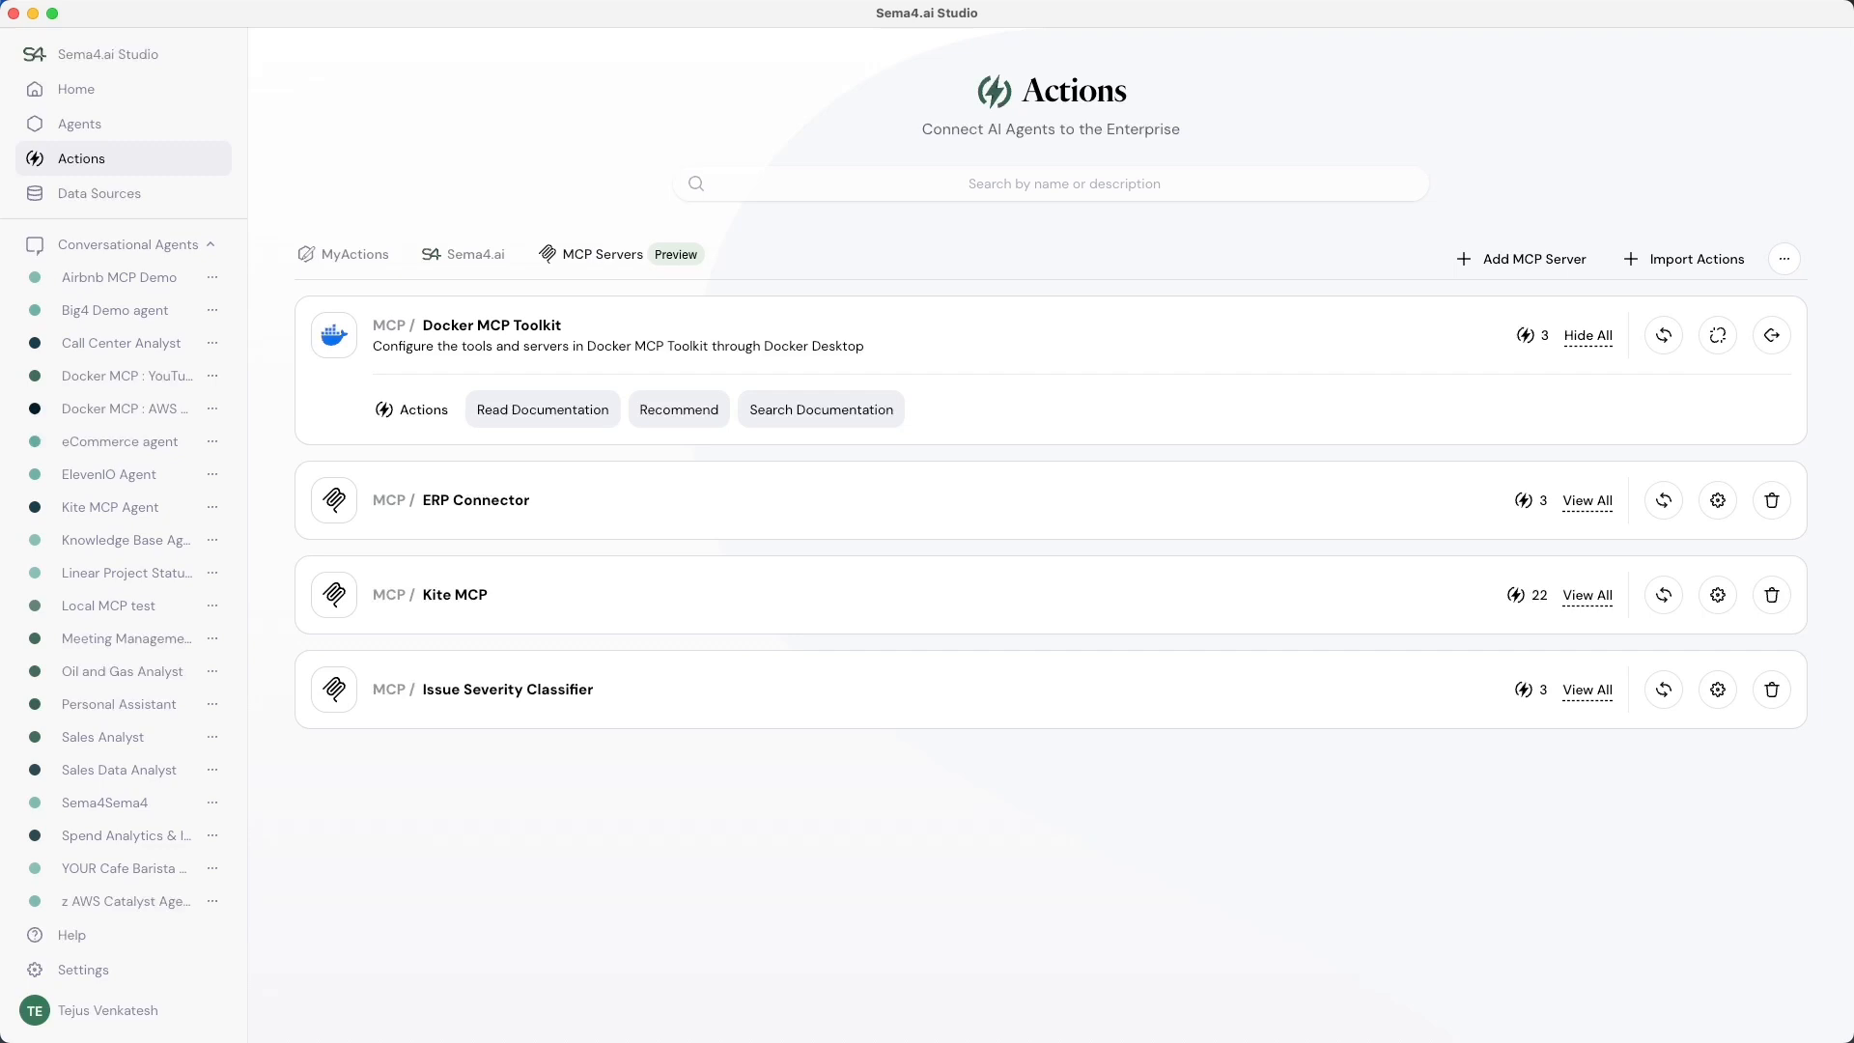
Start a conversational agent named "AWS Catalyst Agent" with the description "diagnoses and prioritizes AWS issues by leveraging both Docker and remote MCP tools"
click(182, 138)
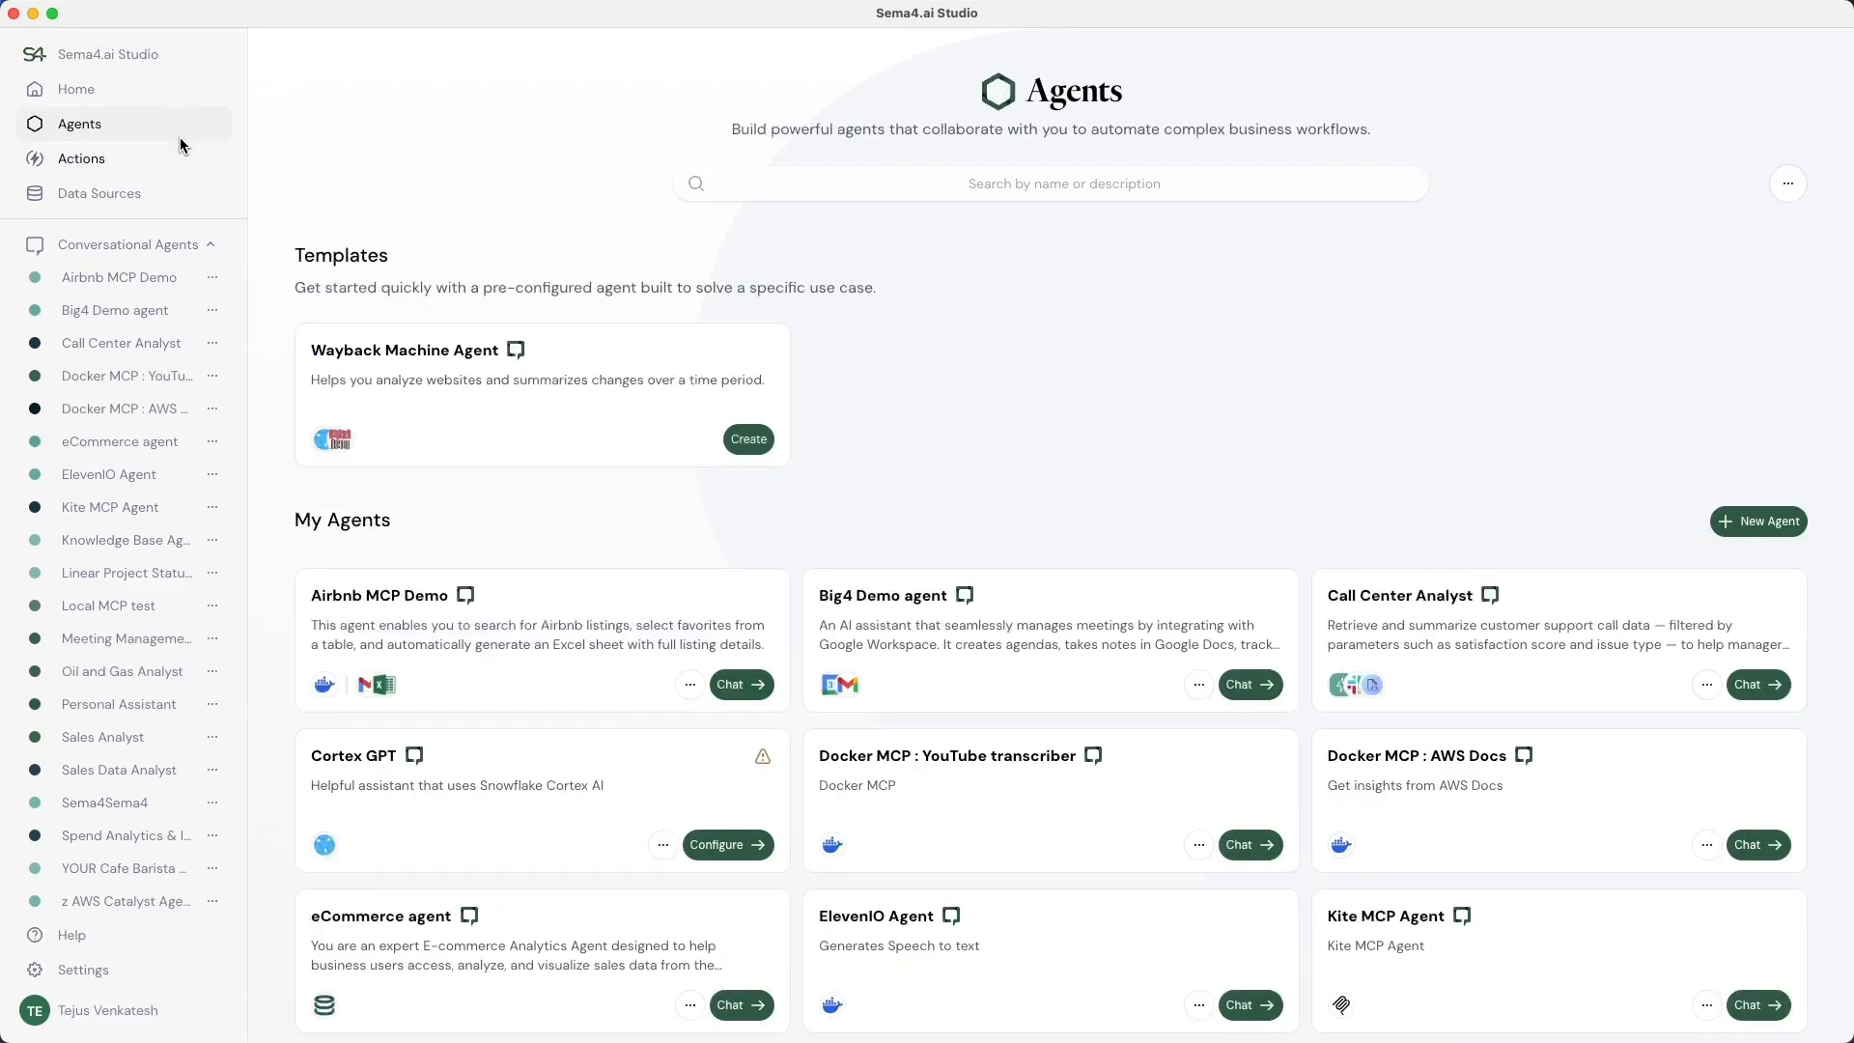
click(1746, 522)
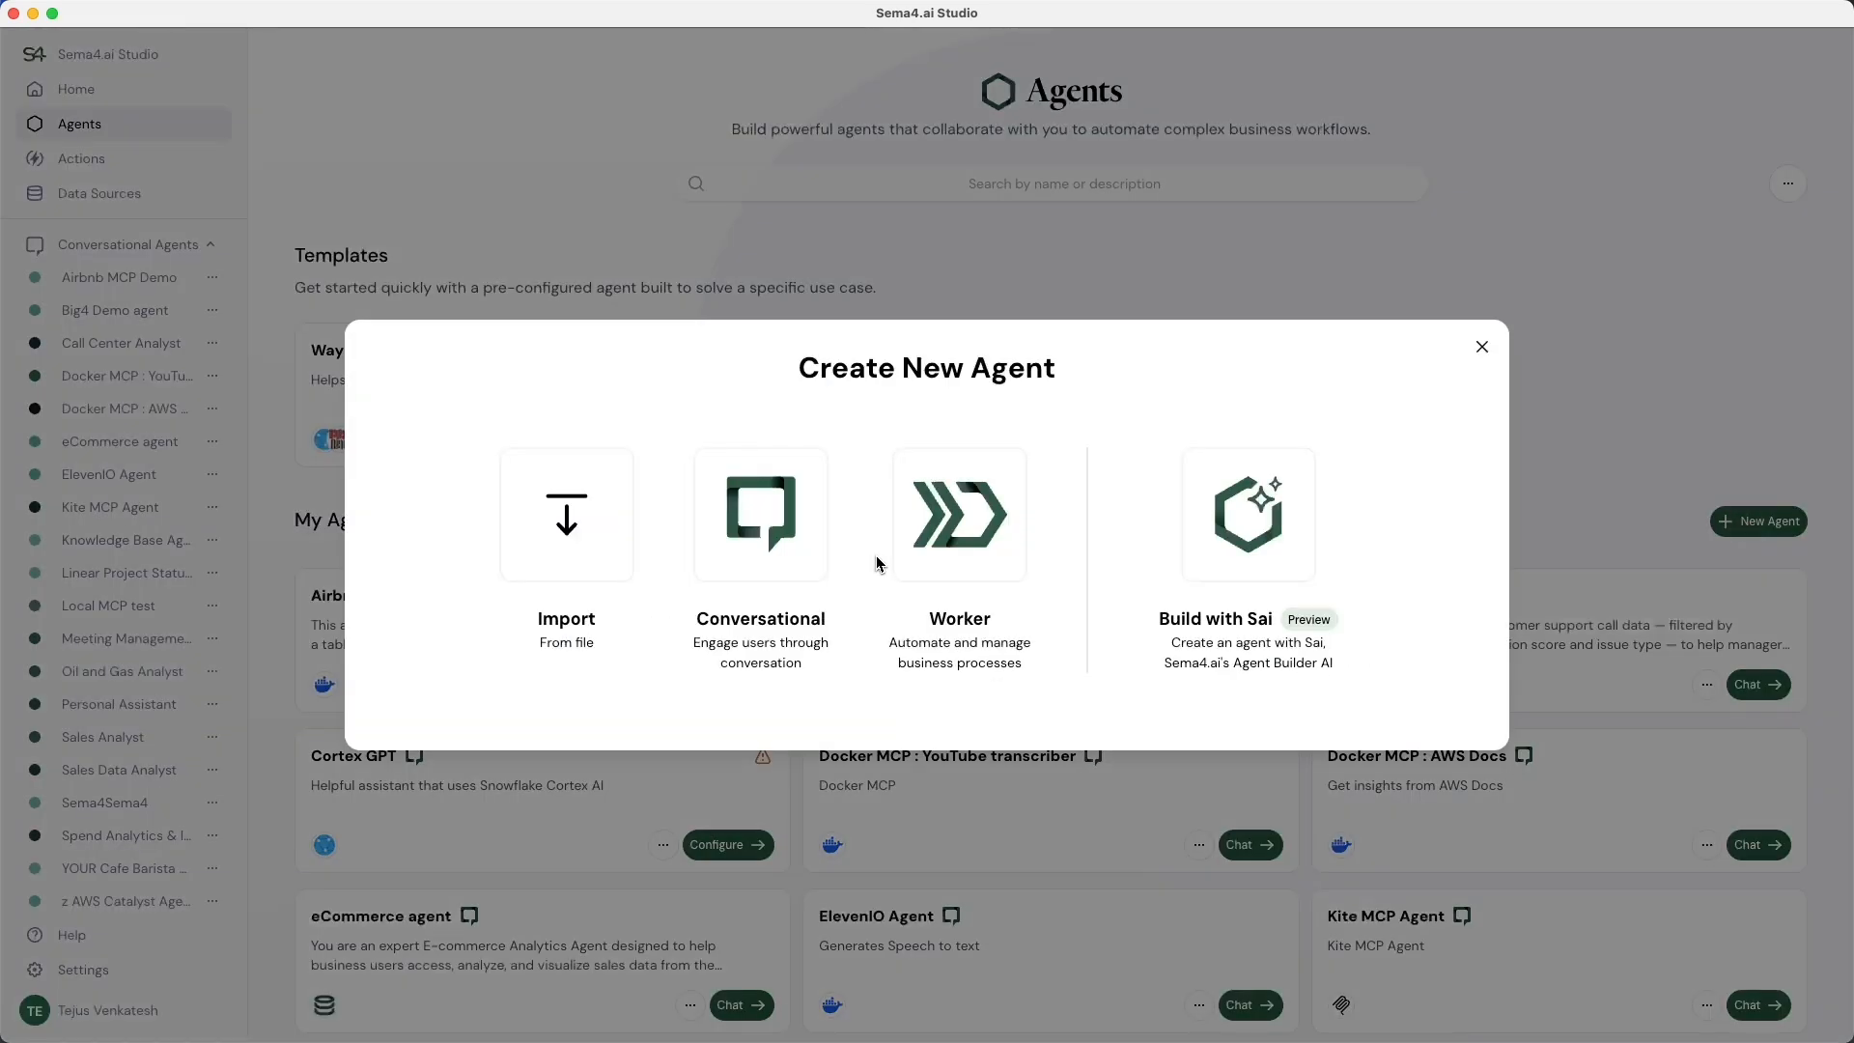
click(771, 537)
text(AWS Ca)
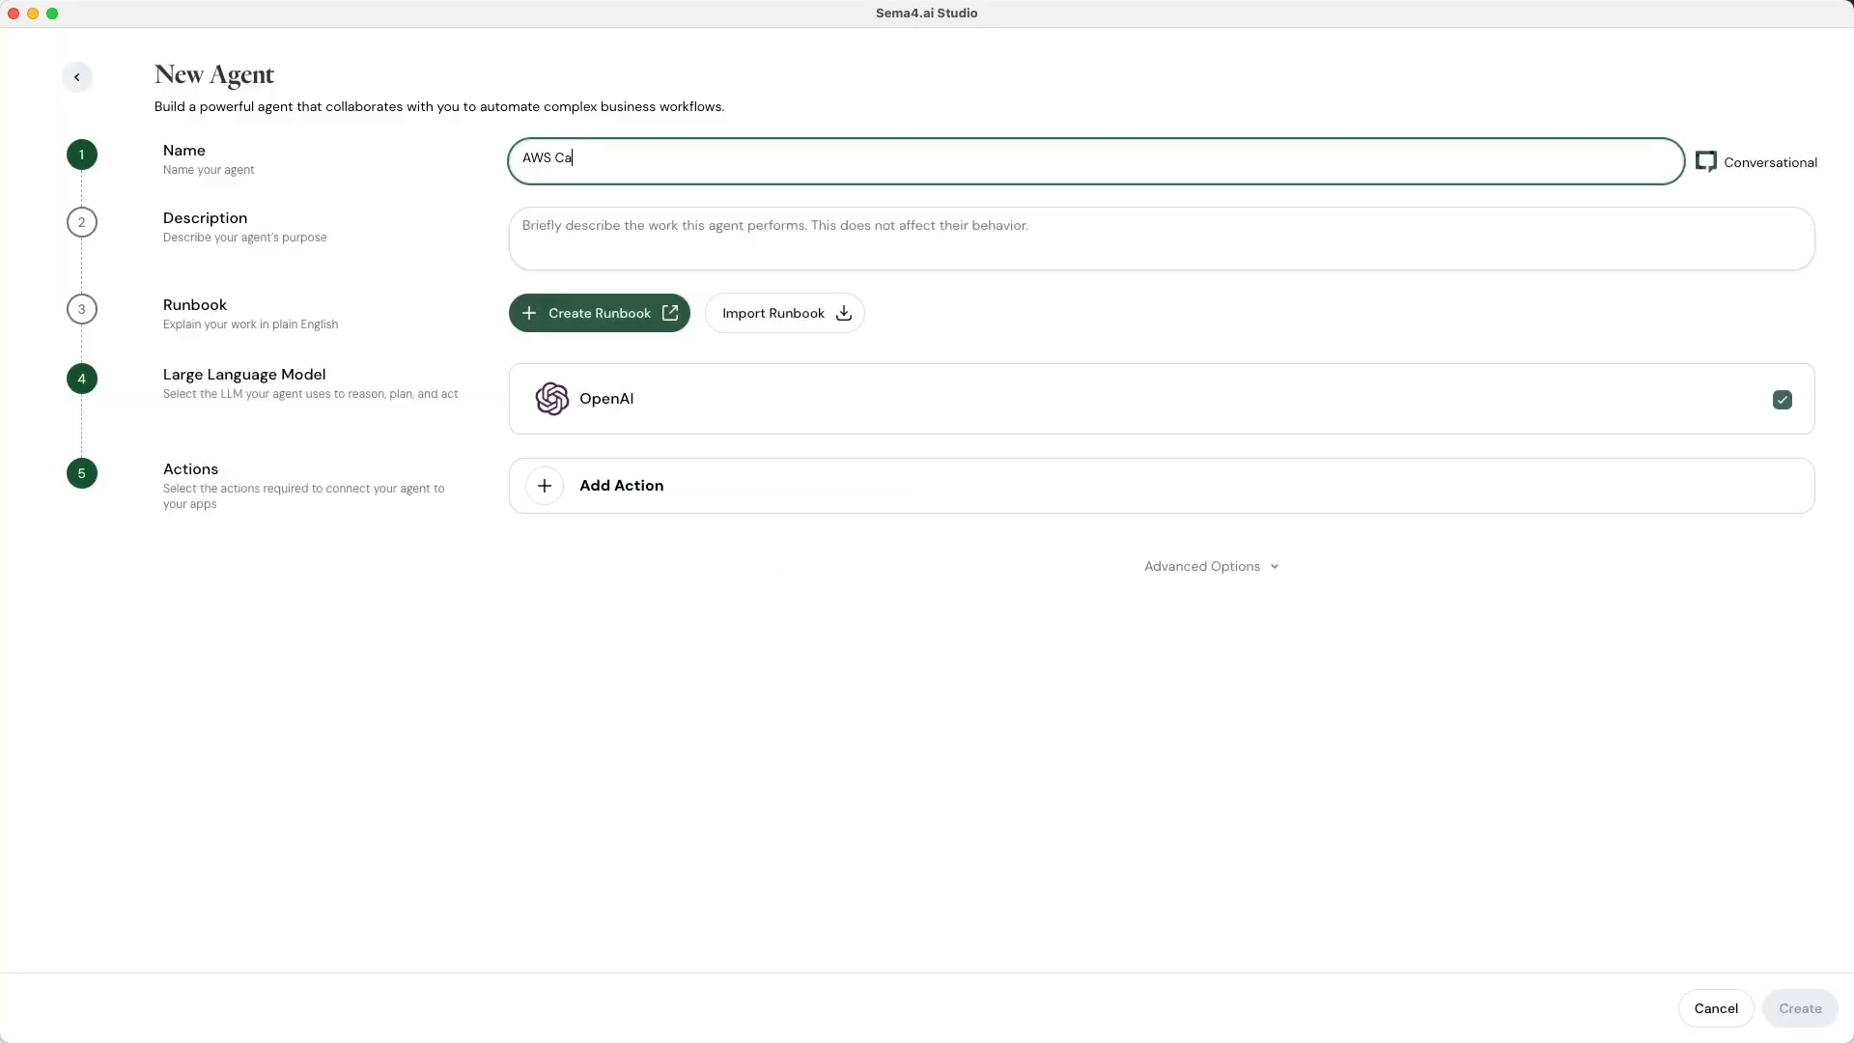
text(talyst Agent)
key(Tab)
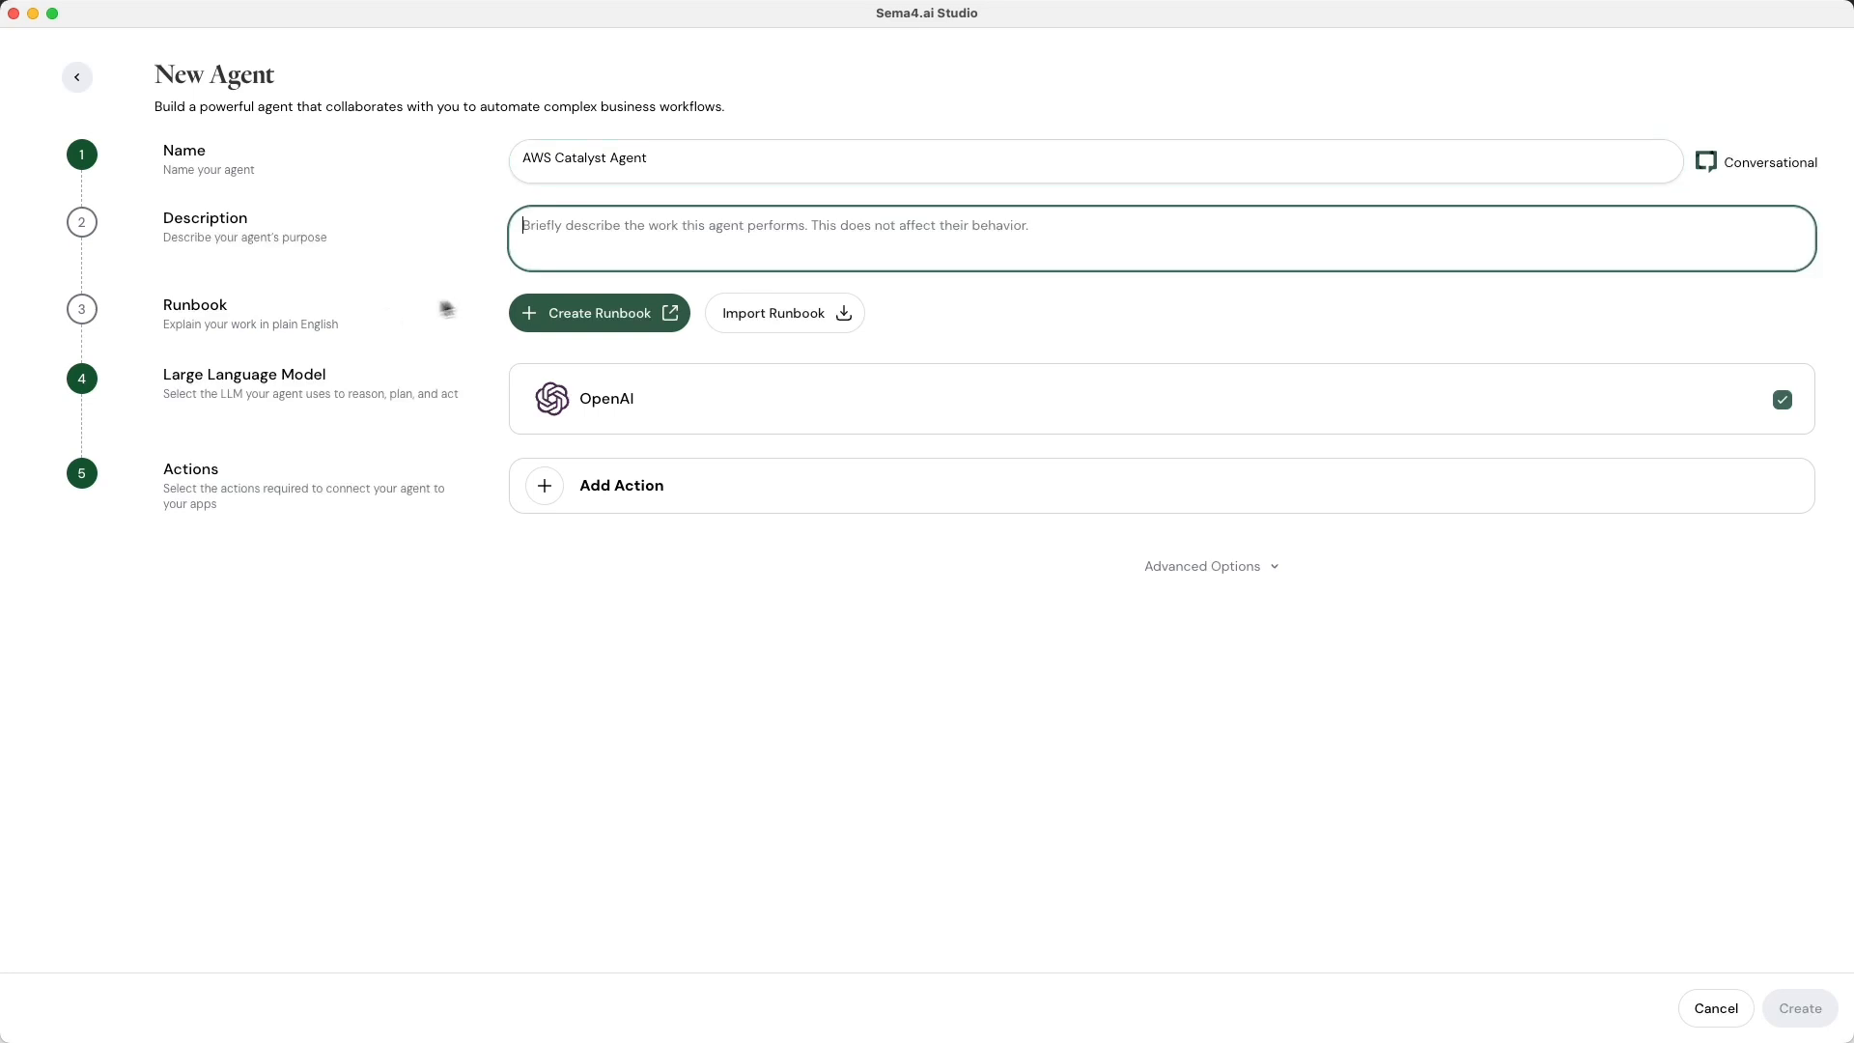
text(diagnoses and prioritizes AWS issues by leveraging both Docker and remote MCP tools)
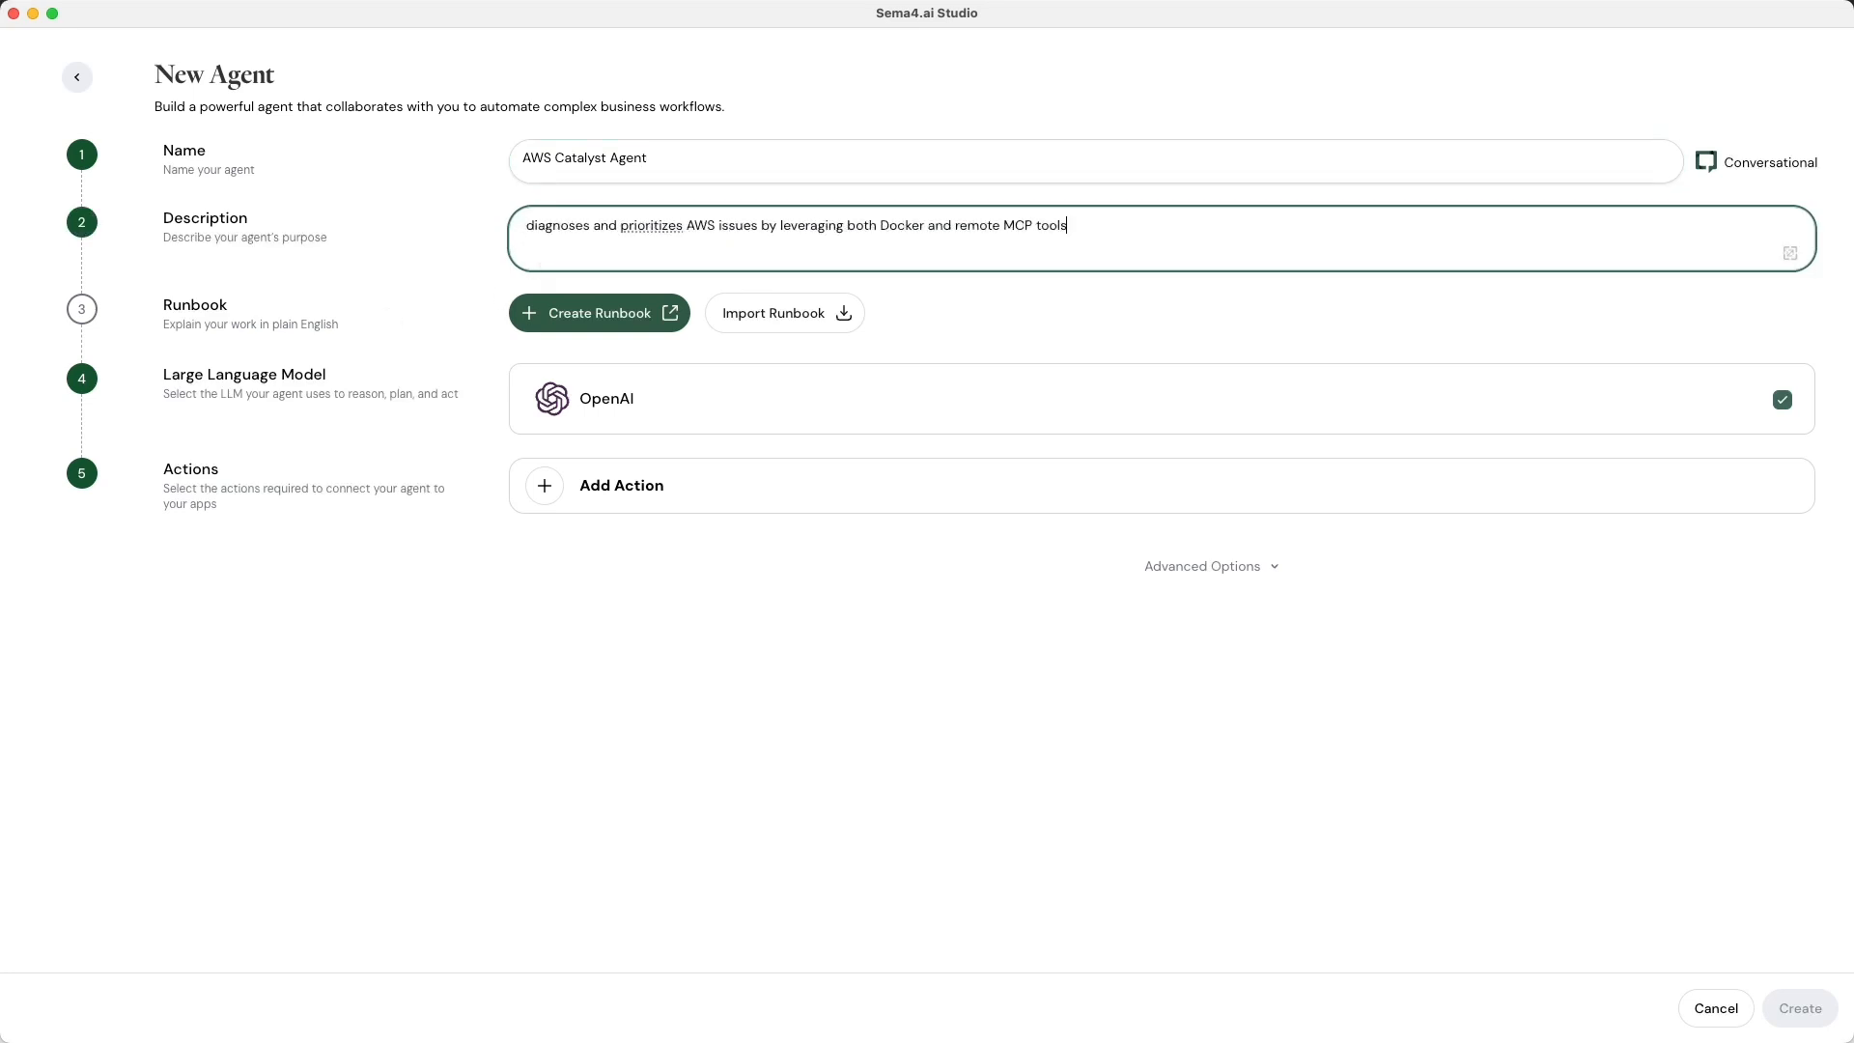
key(Tab)
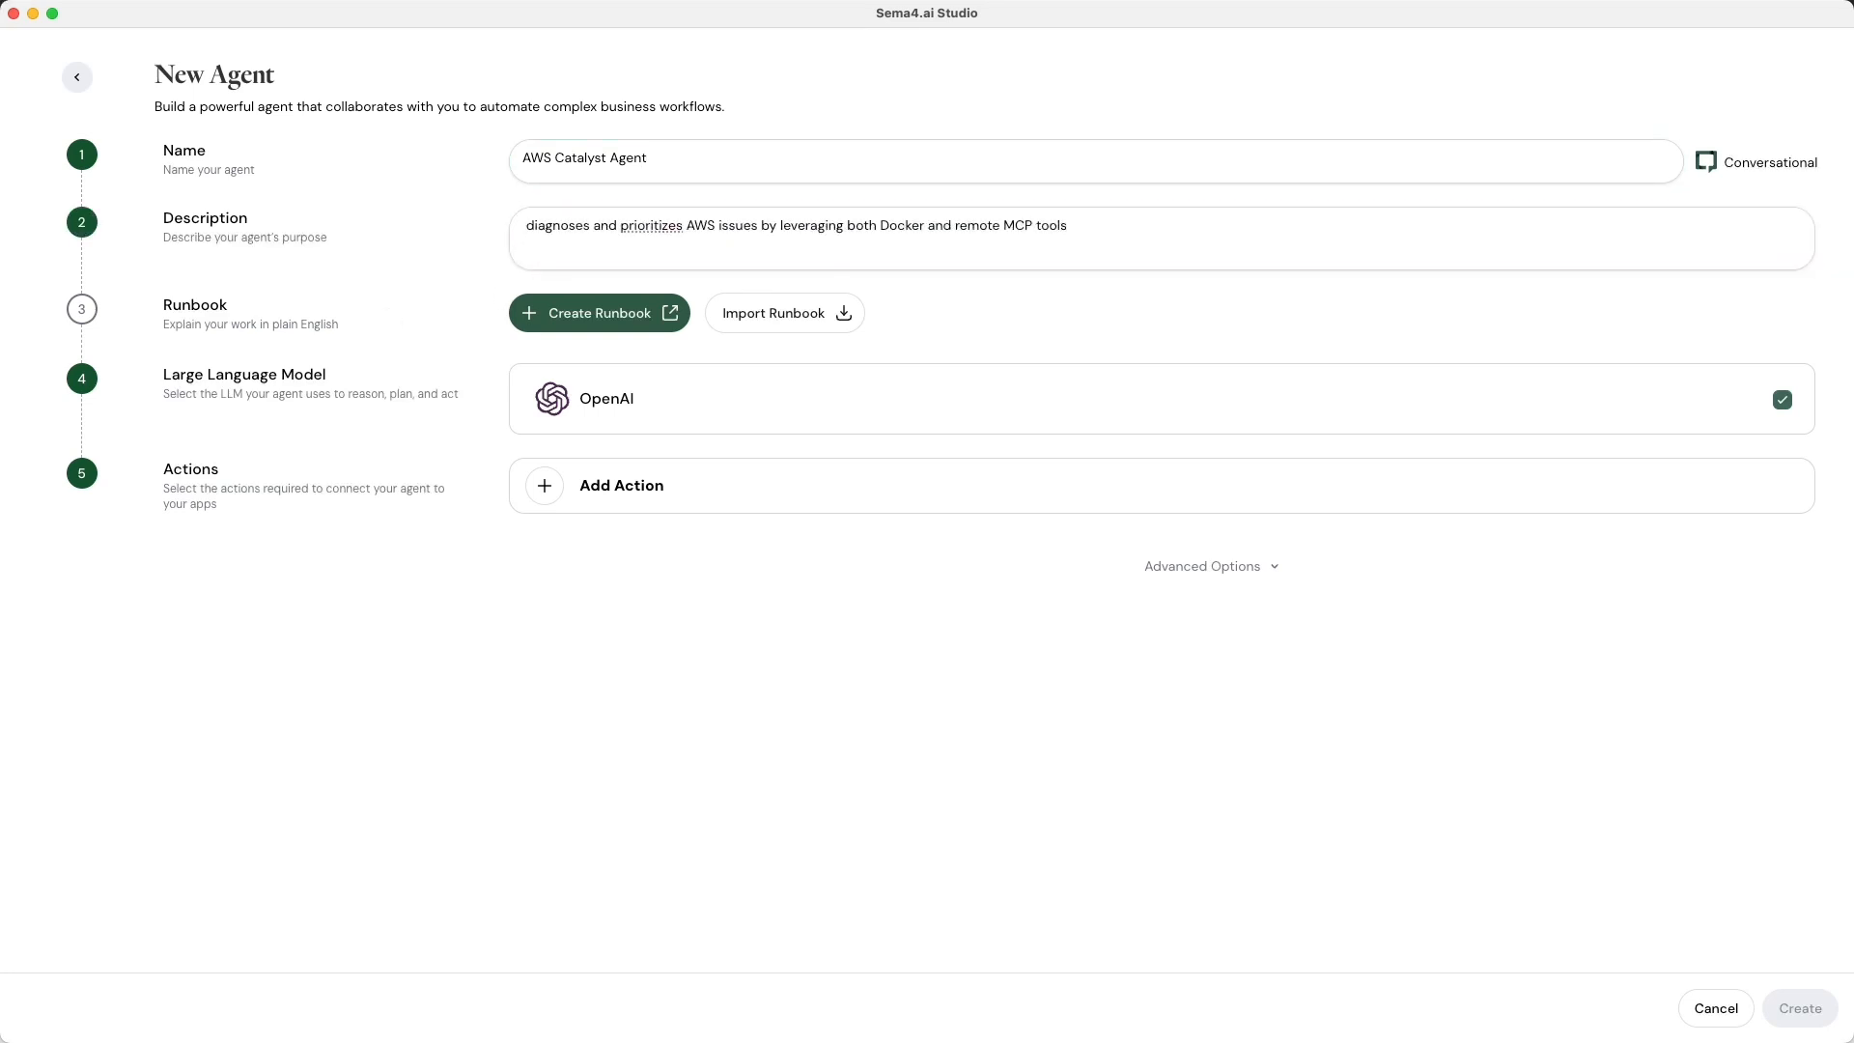
Replace the runbook template with the objective "Help the user troubleshoot AWS issues." and bulleted instructions to ask for the issue and search with AWS Documentation MCP tools
click(552, 316)
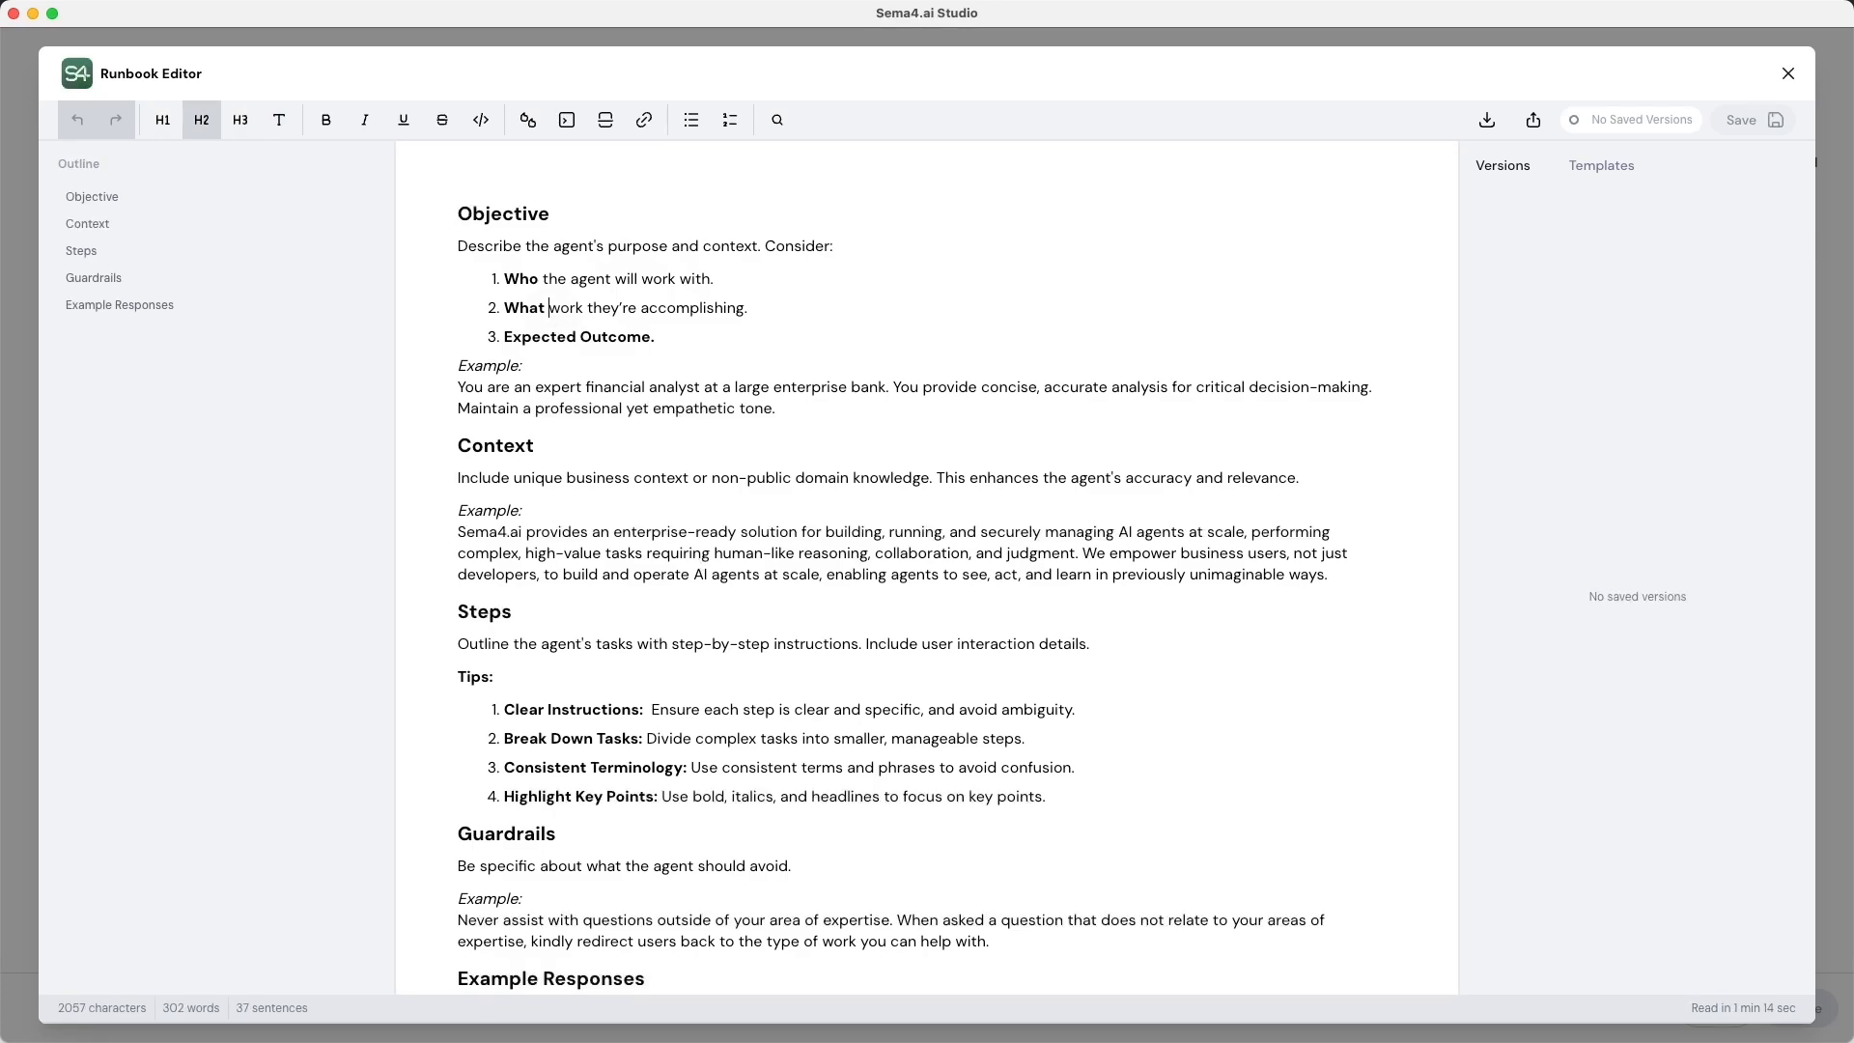
key(super+a)
key(BackSpace)
text(Objective: Help the user troubleshoot AWS issues.  Instructions: Ask the user to describe the issue. Use AWS Documentation MCP tools to search for relevant documentation.)
Add the bullet "Return the top results and suggest related pages" to the runbook instructions, then save and close the runbook
text(R)
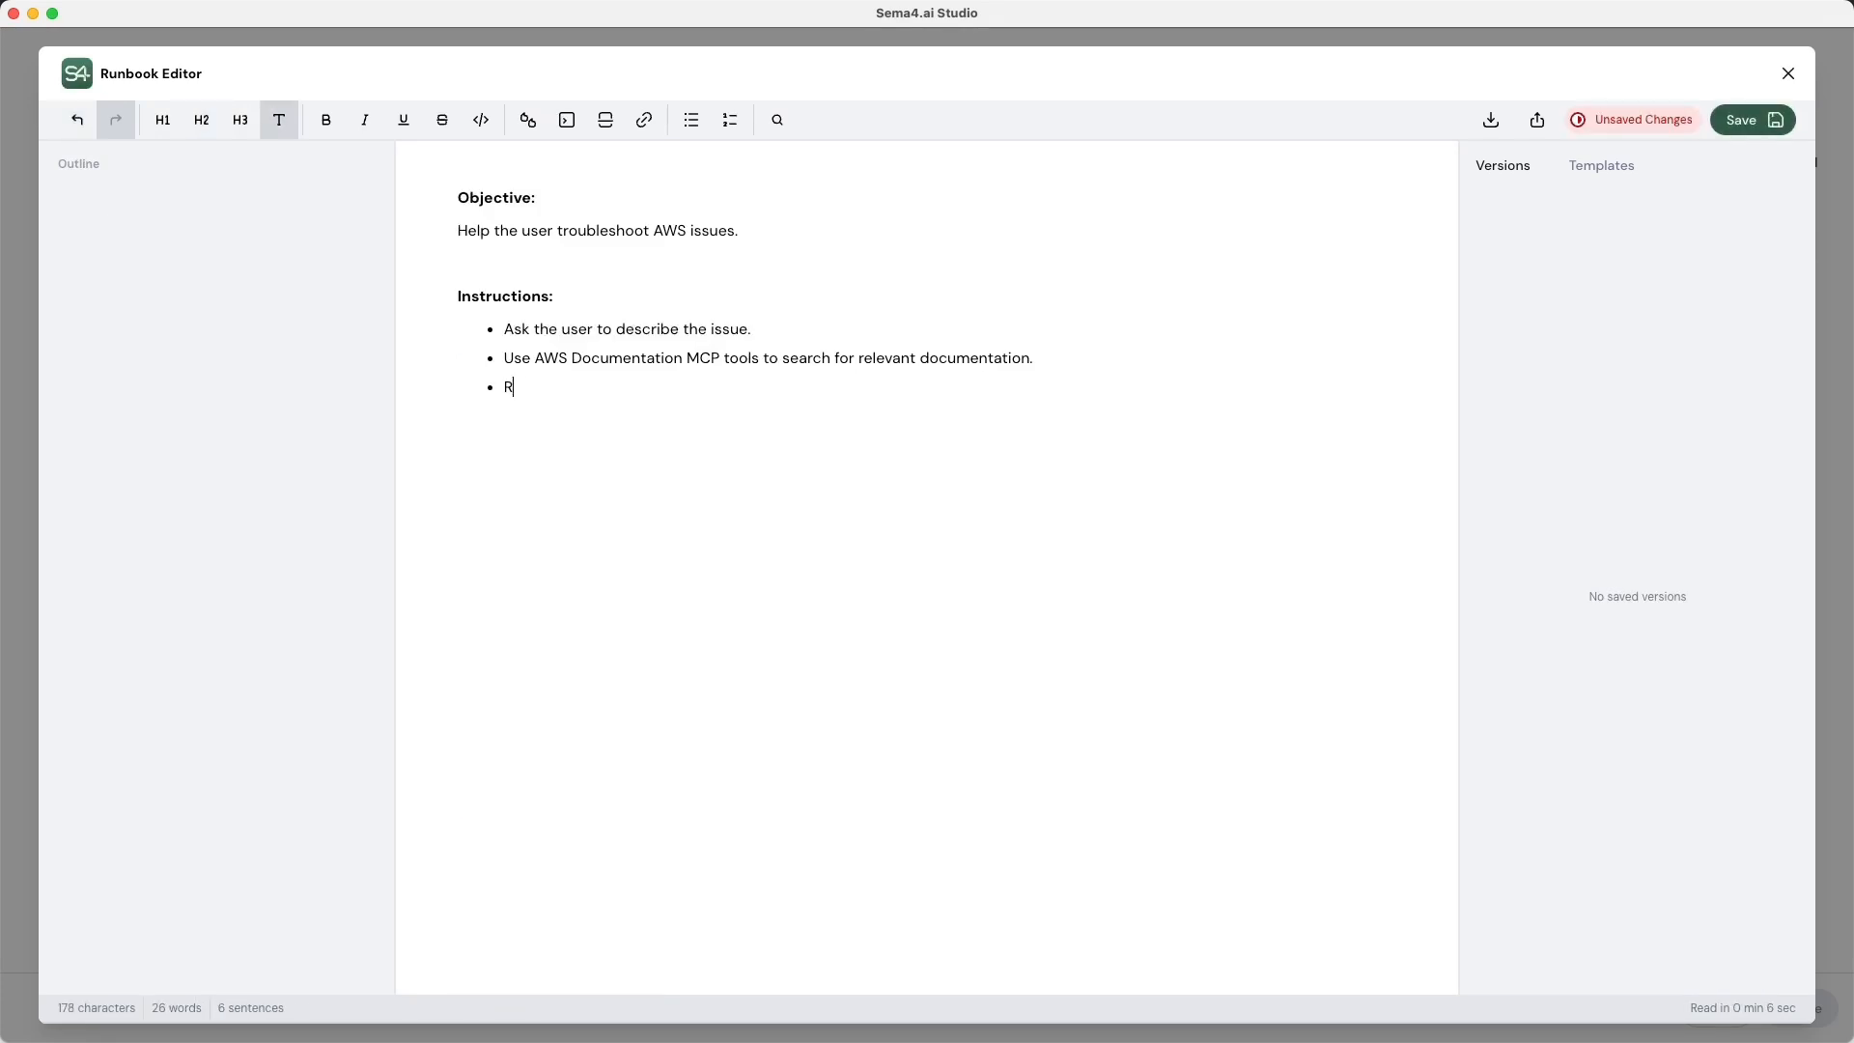
text(eturn the top results and)
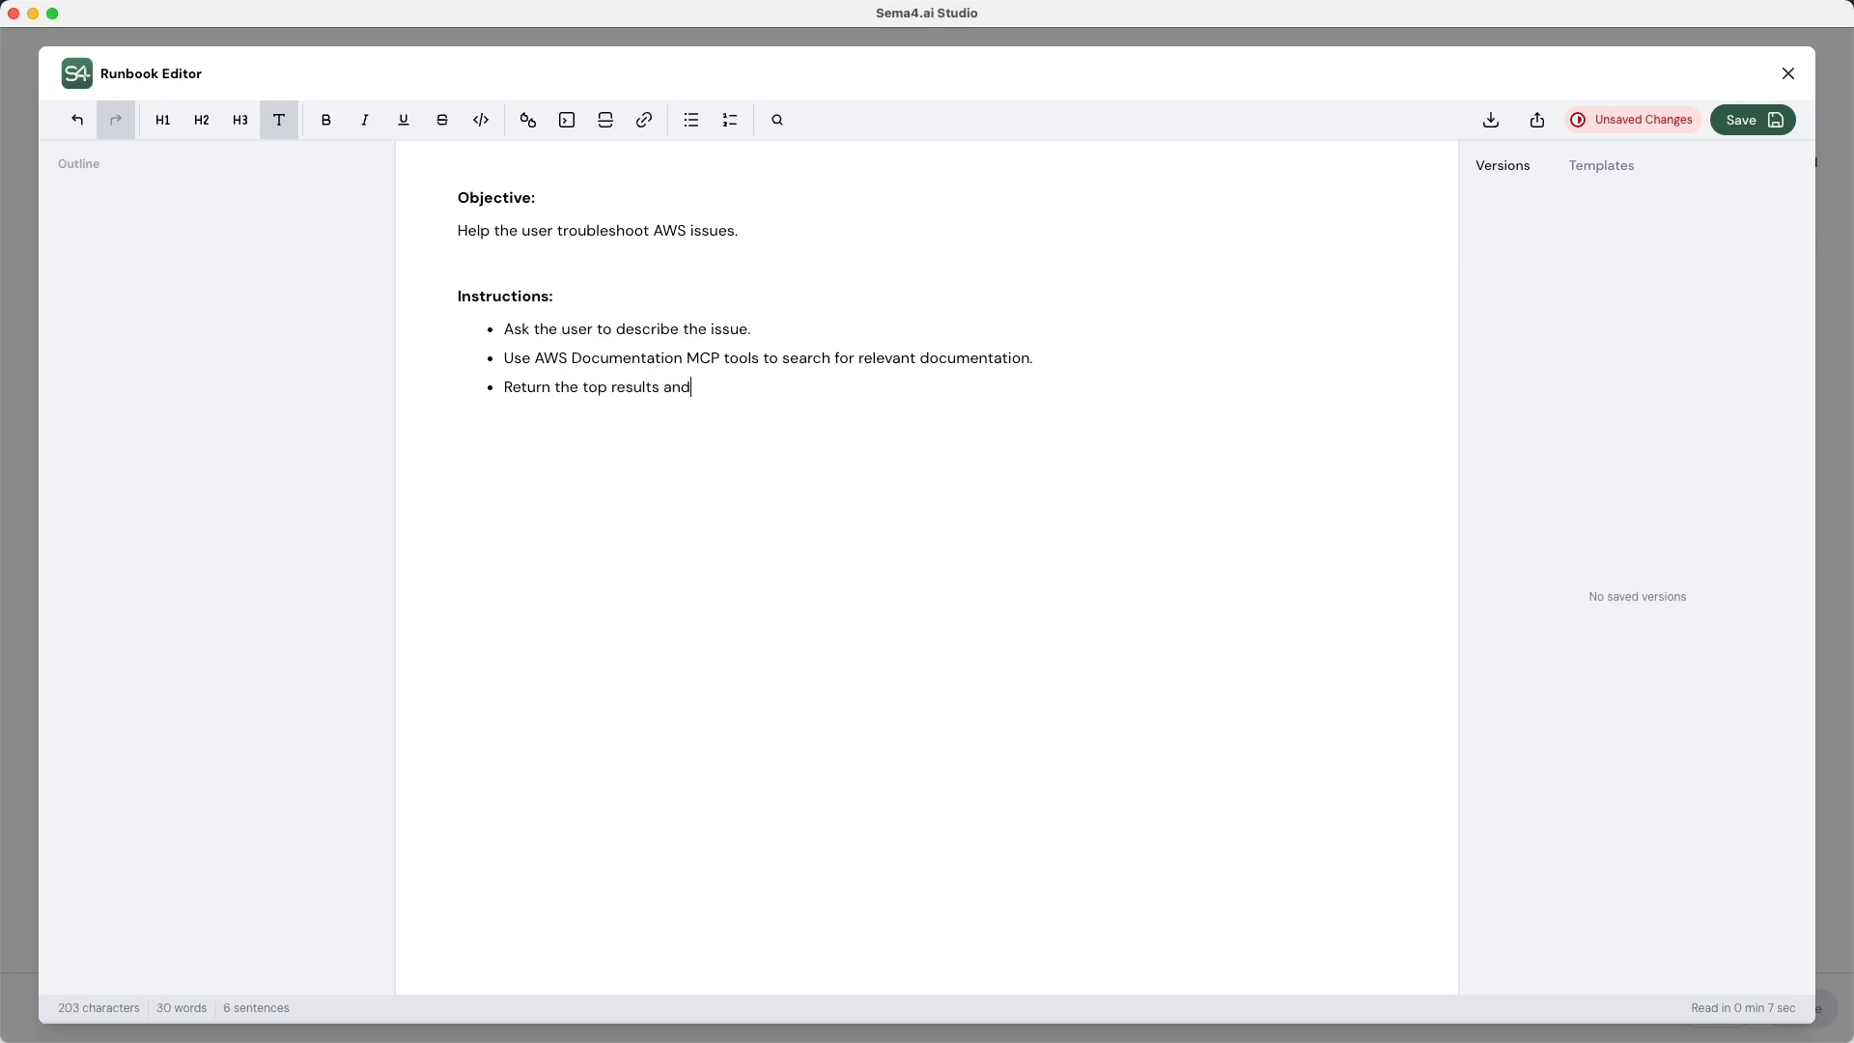
text( suggest related pasge)
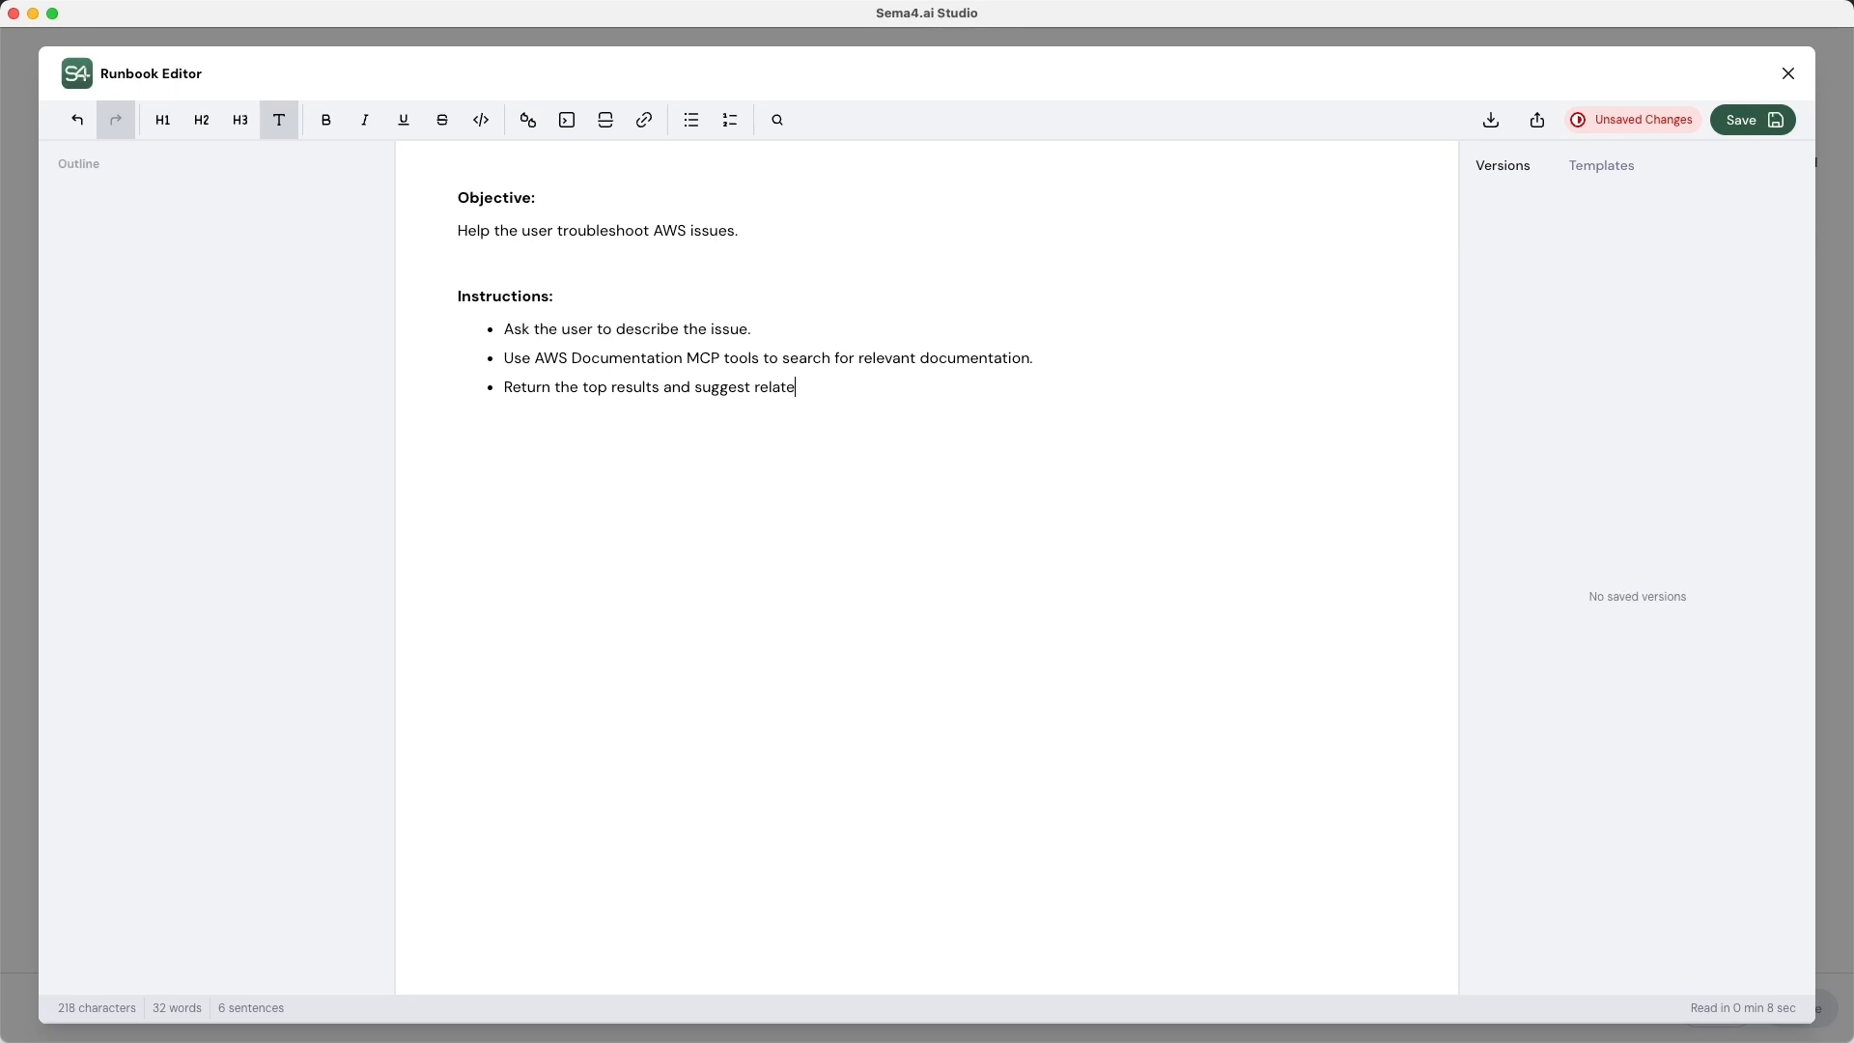
key(BackSpace)
key(BackSpace)
key(BackSpace)
text(ges)
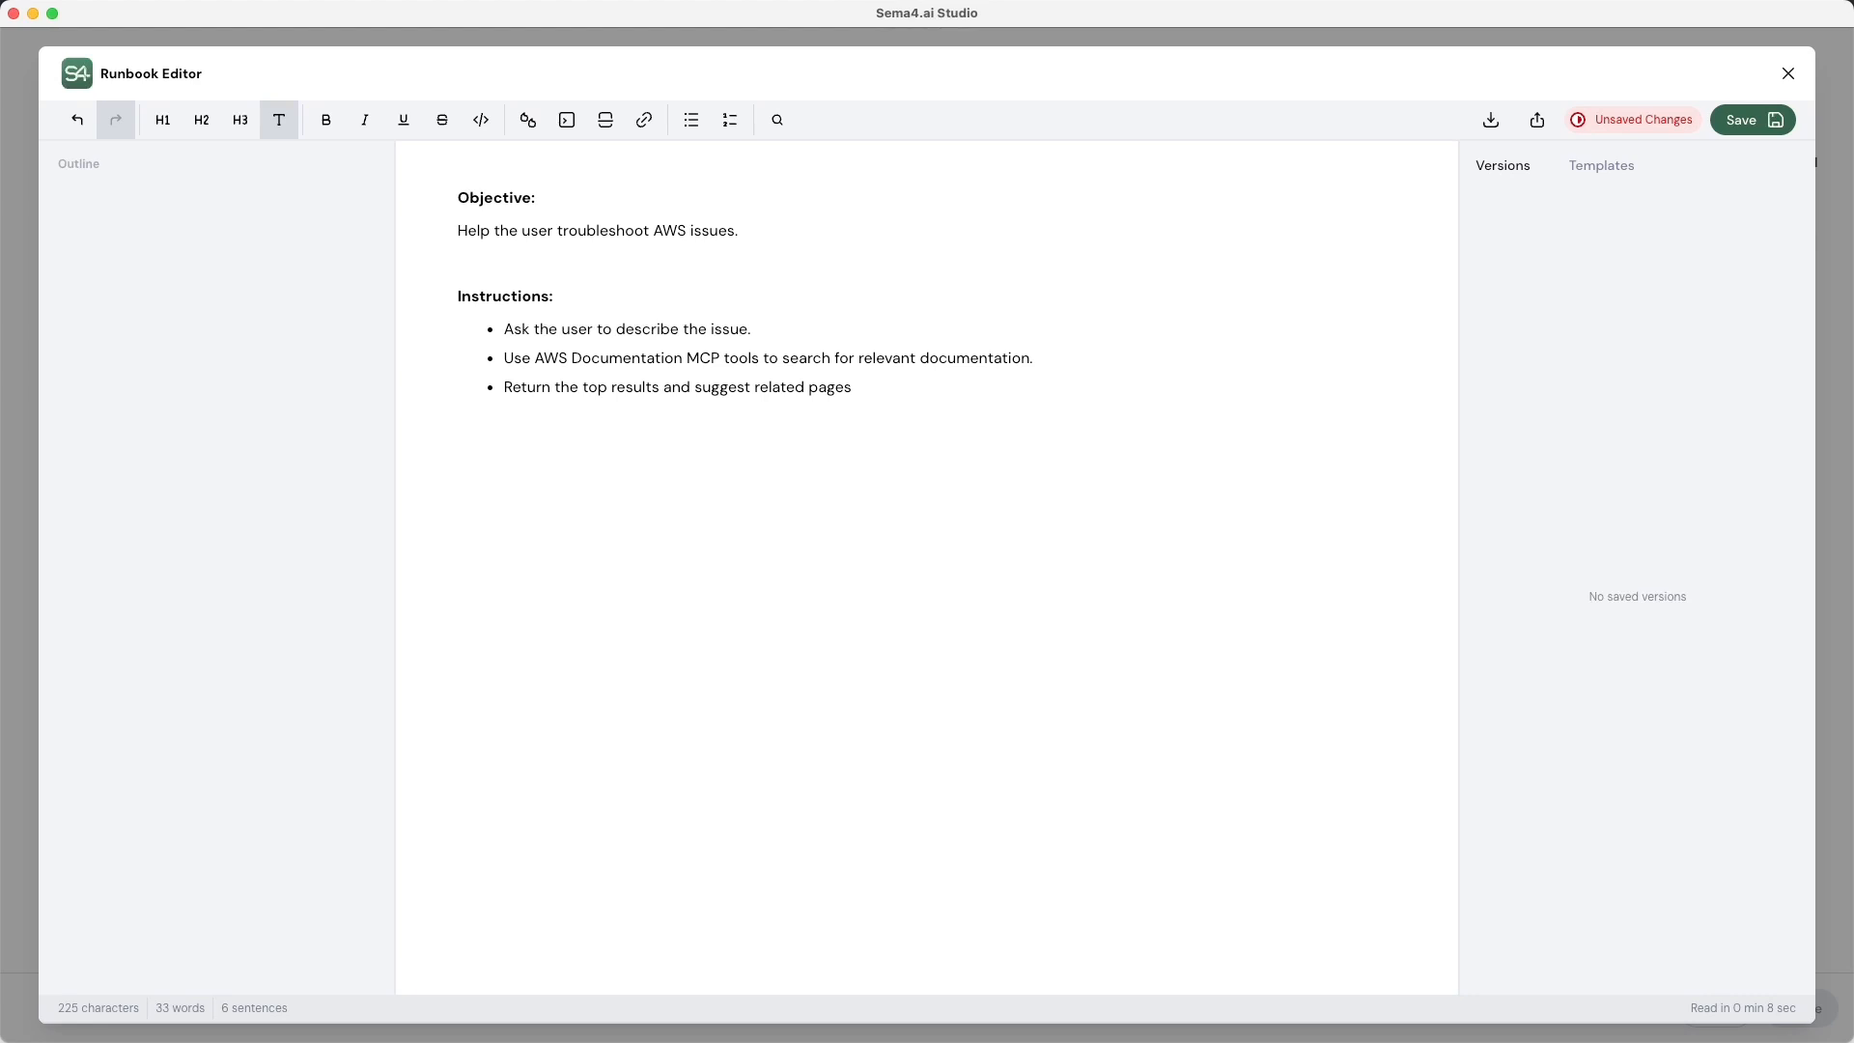
click(1754, 125)
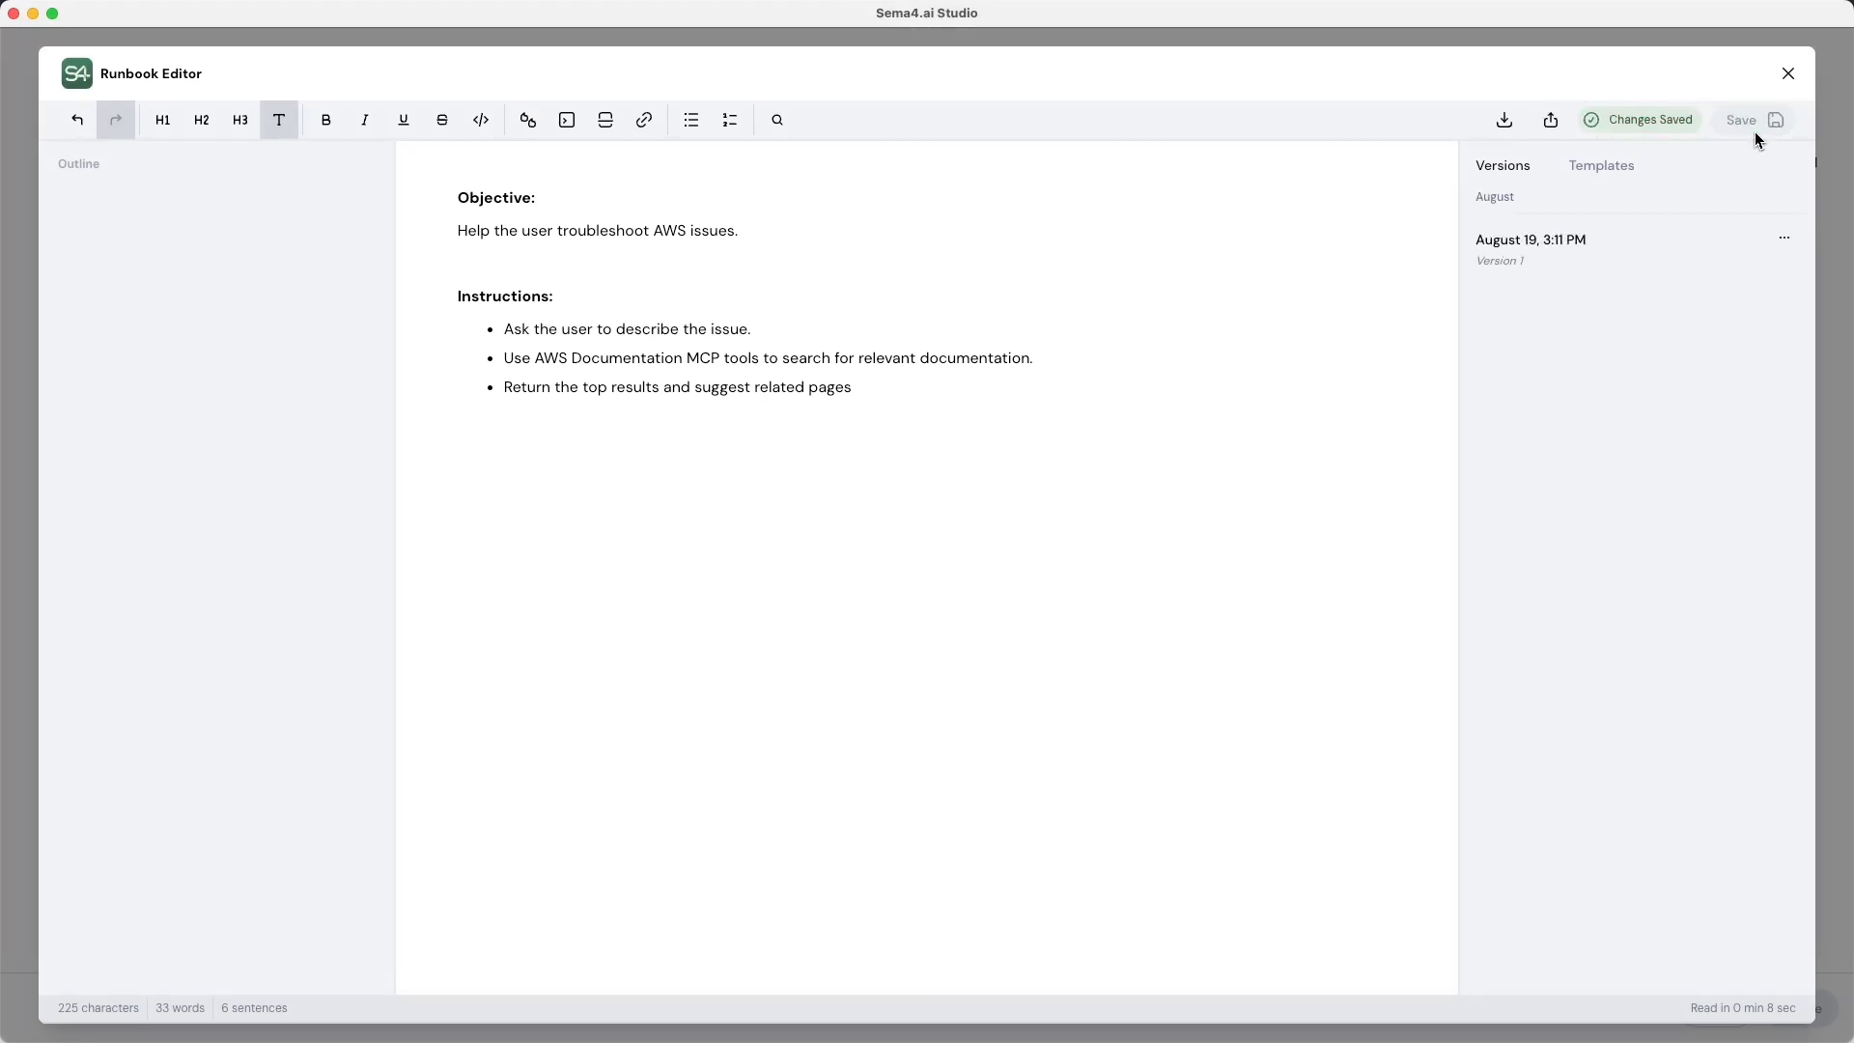
click(1788, 74)
Set the agent's large language model to "Sema4.ai: Open AI (gpt-4o)" and confirm it
click(929, 401)
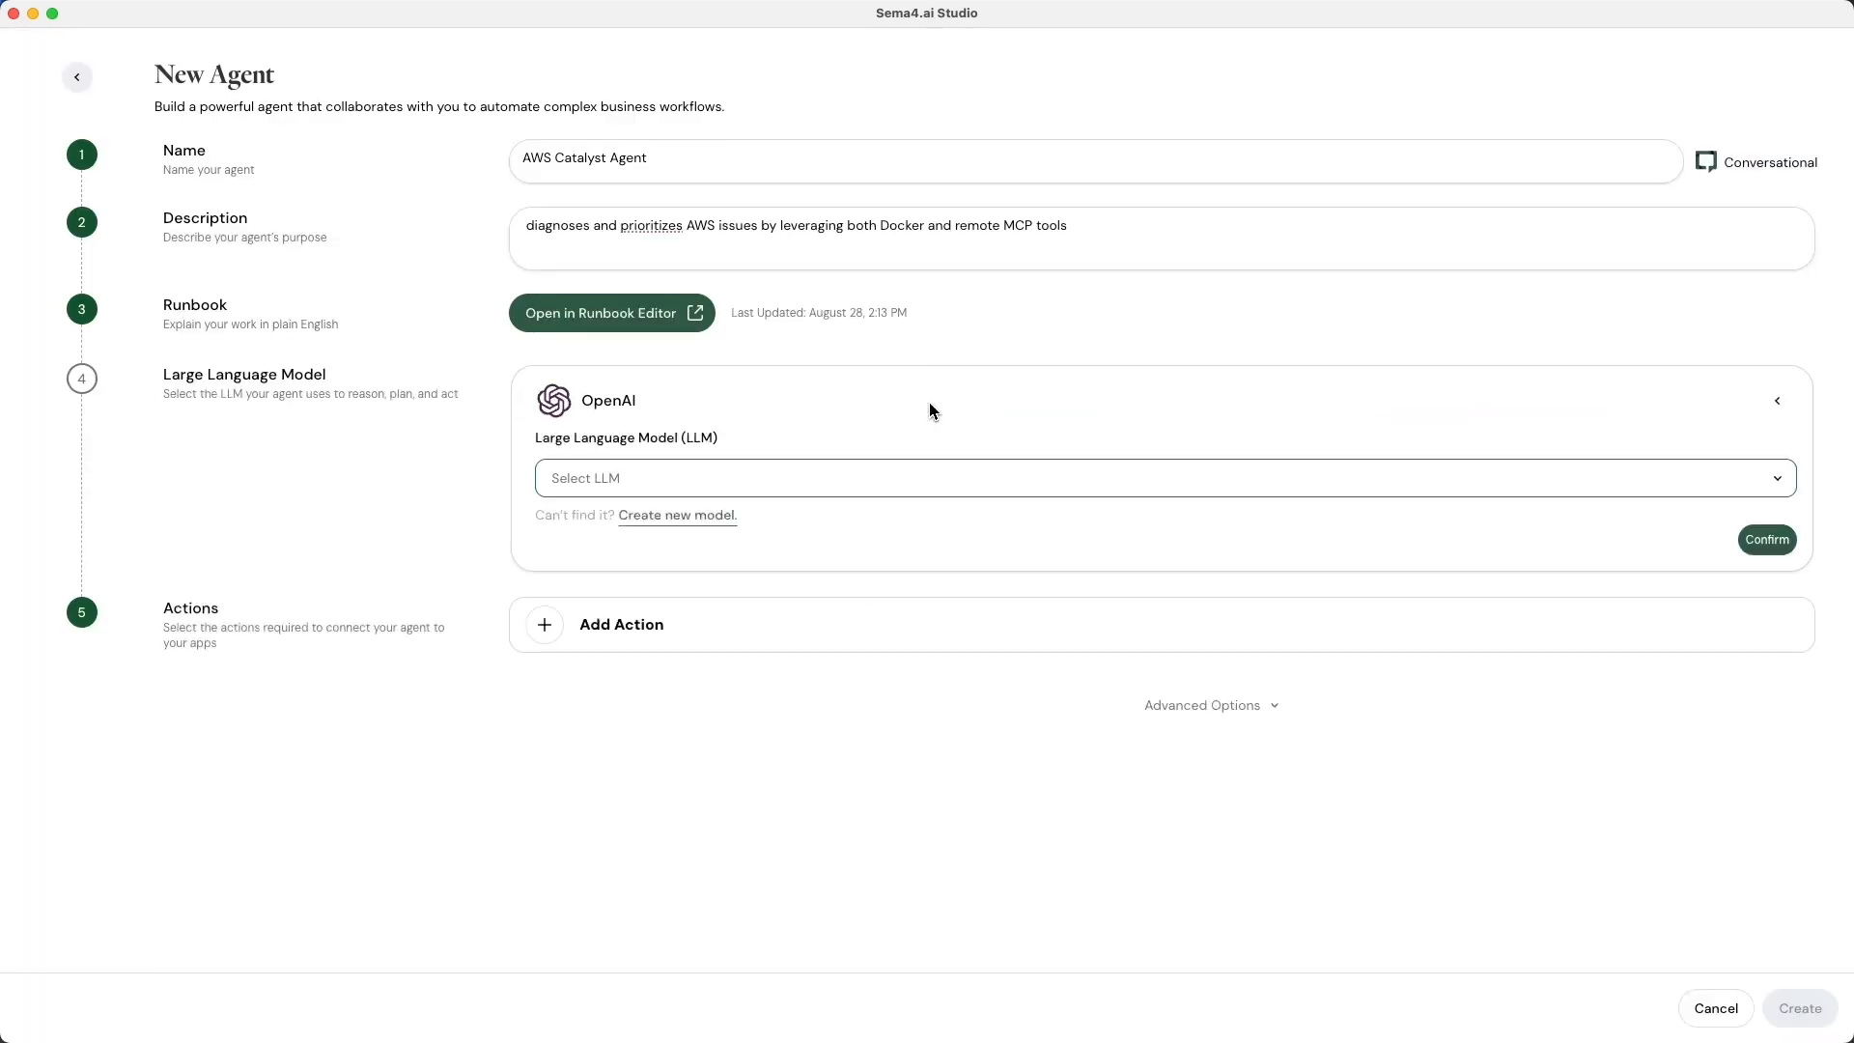
click(895, 483)
click(871, 544)
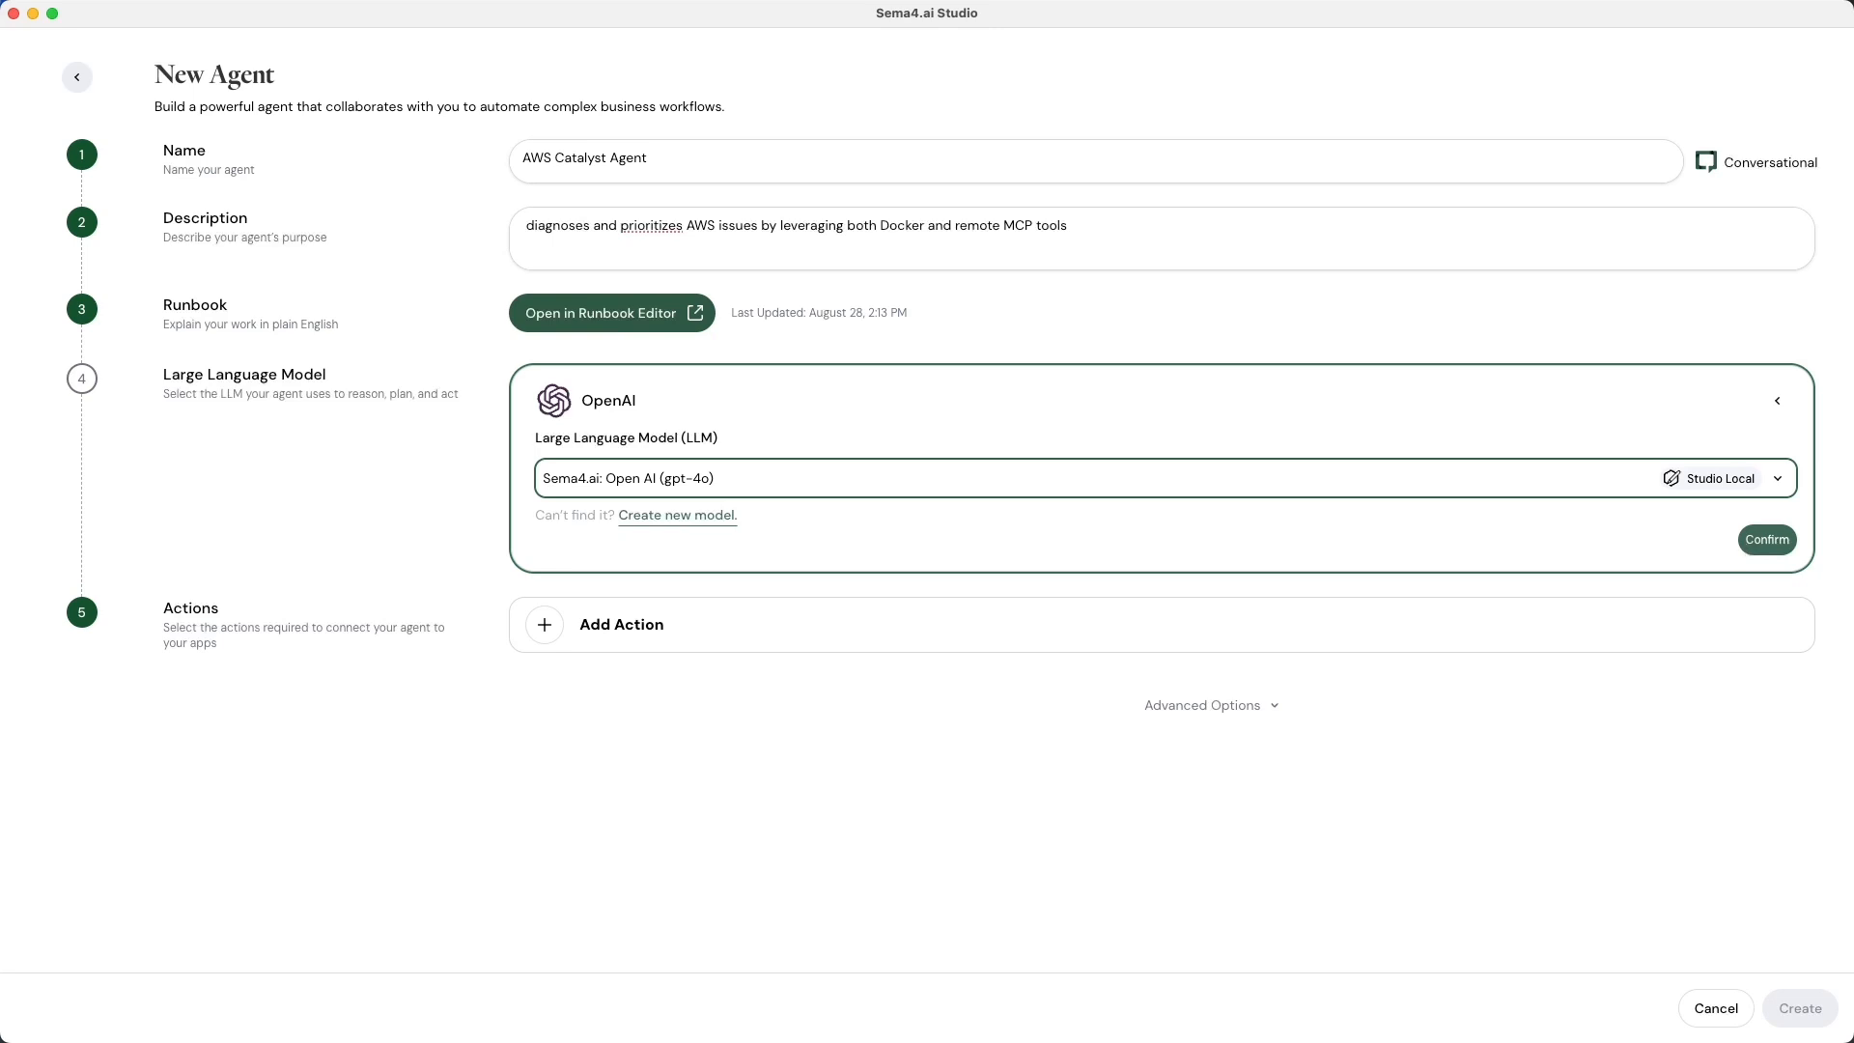
click(1751, 551)
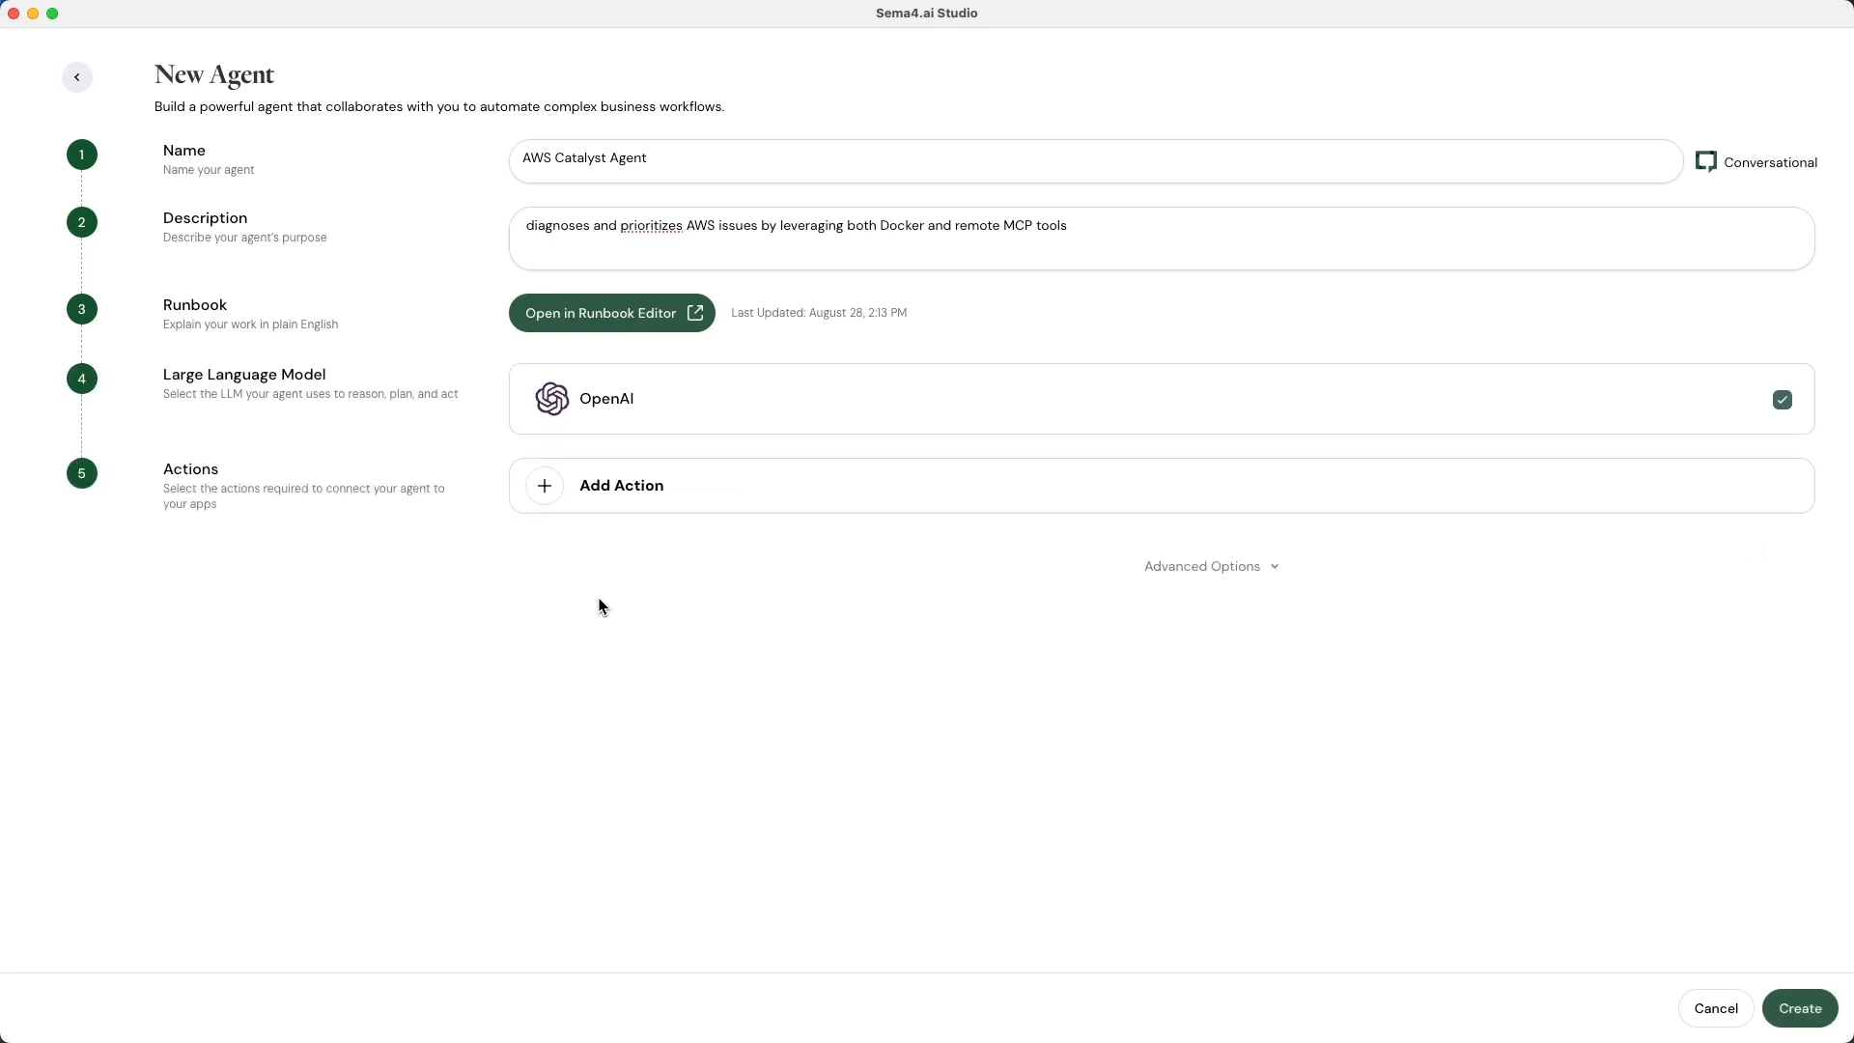
Add the Docker MCP Toolkit actions to the agent and create the agent
click(548, 506)
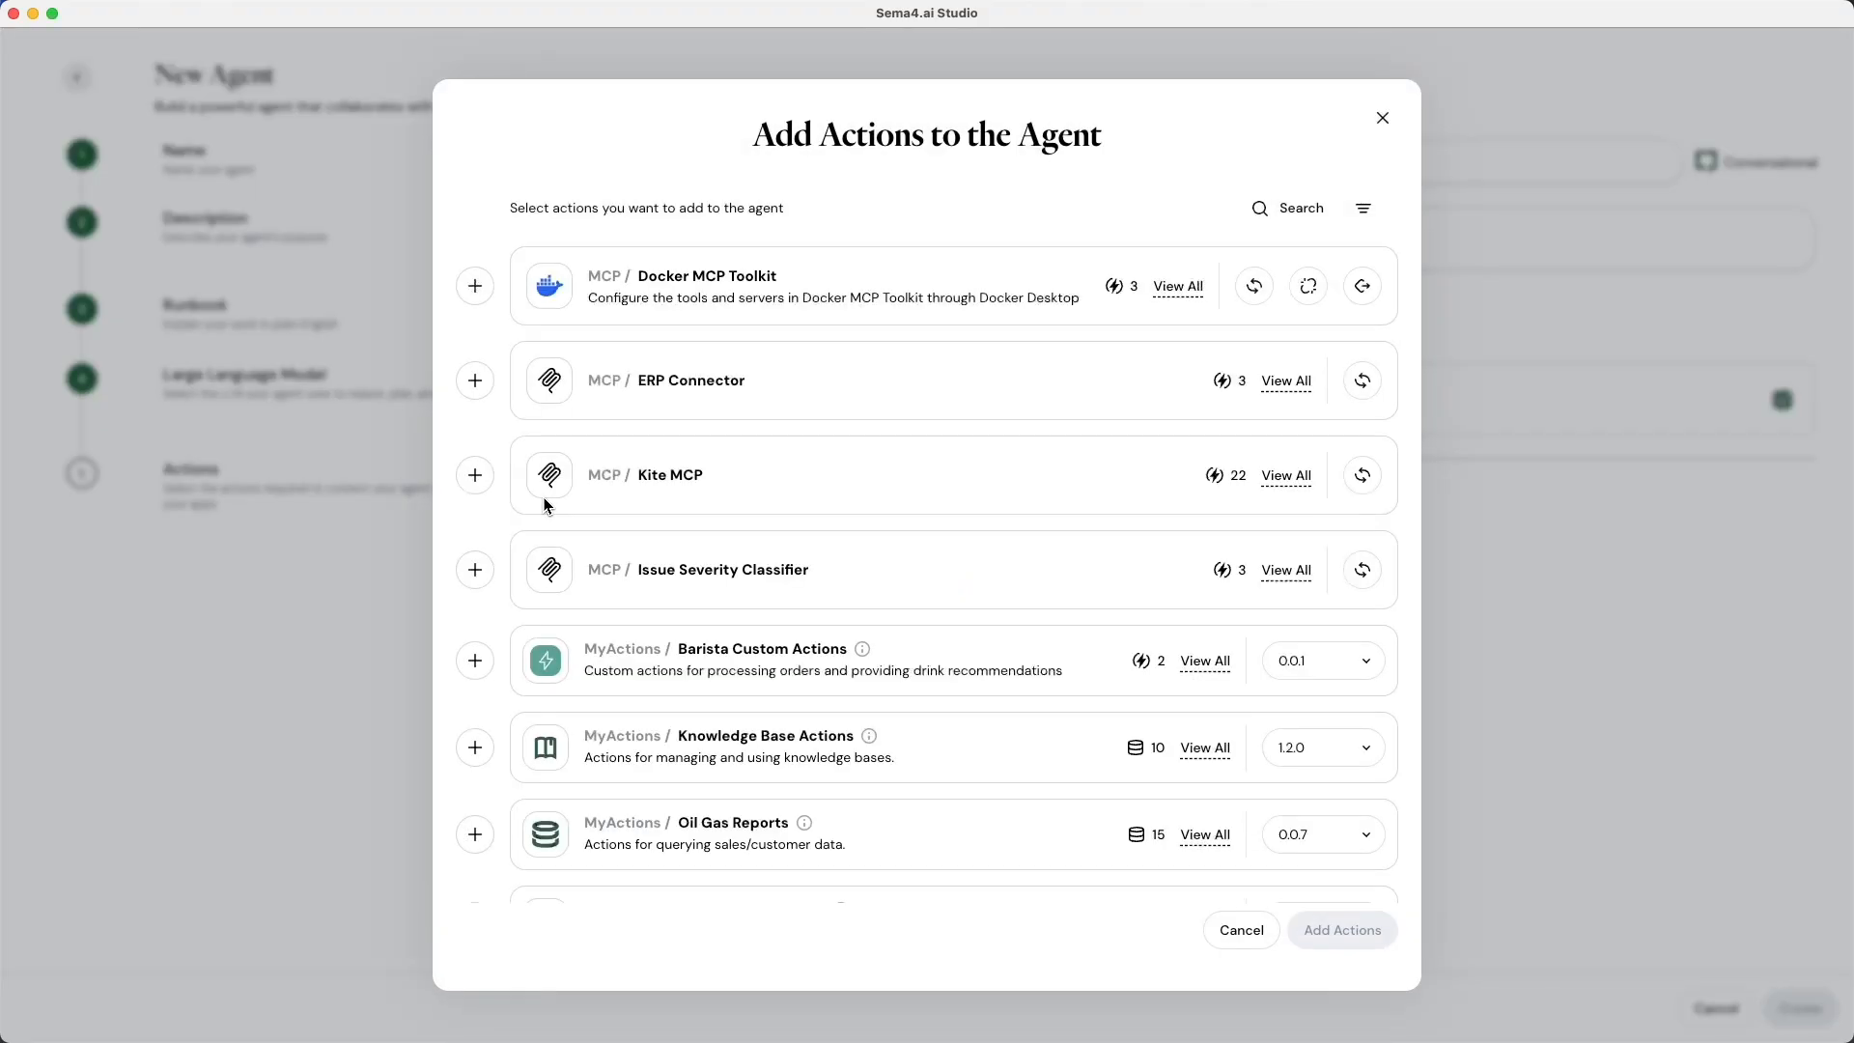
click(477, 296)
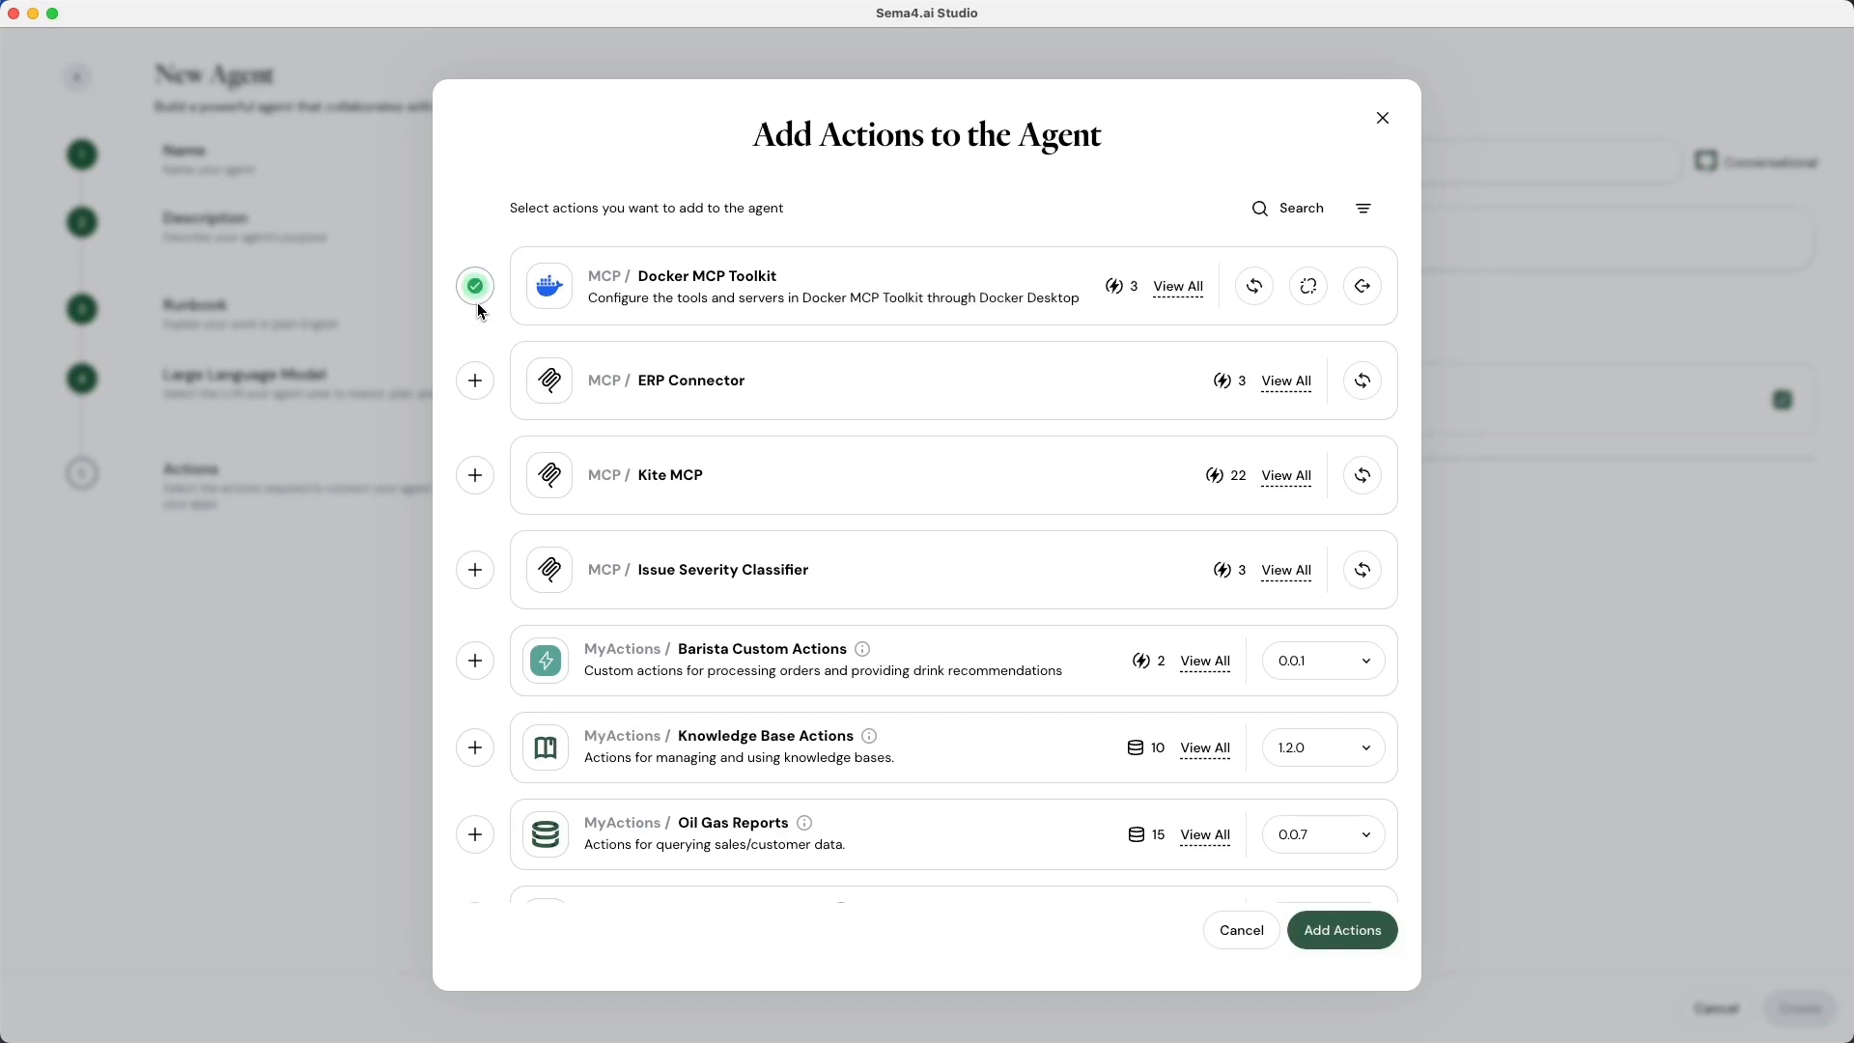
click(1307, 929)
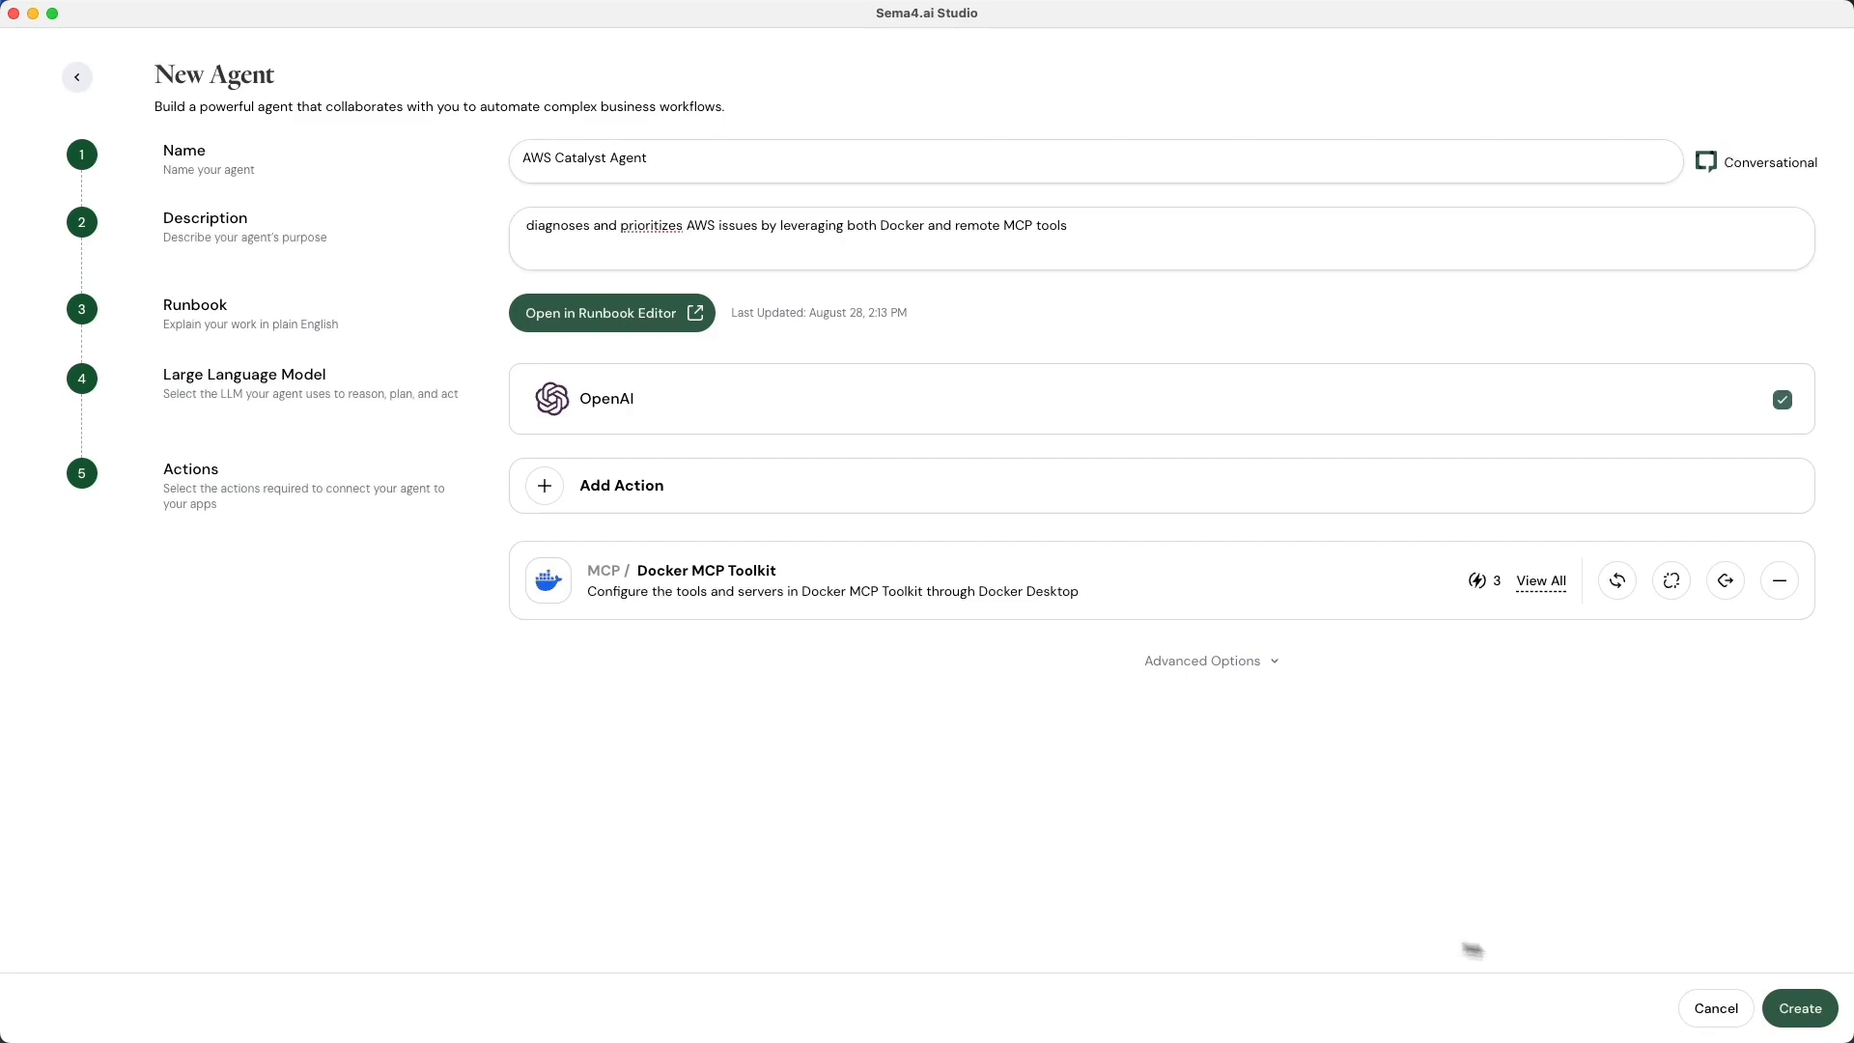
click(1795, 1012)
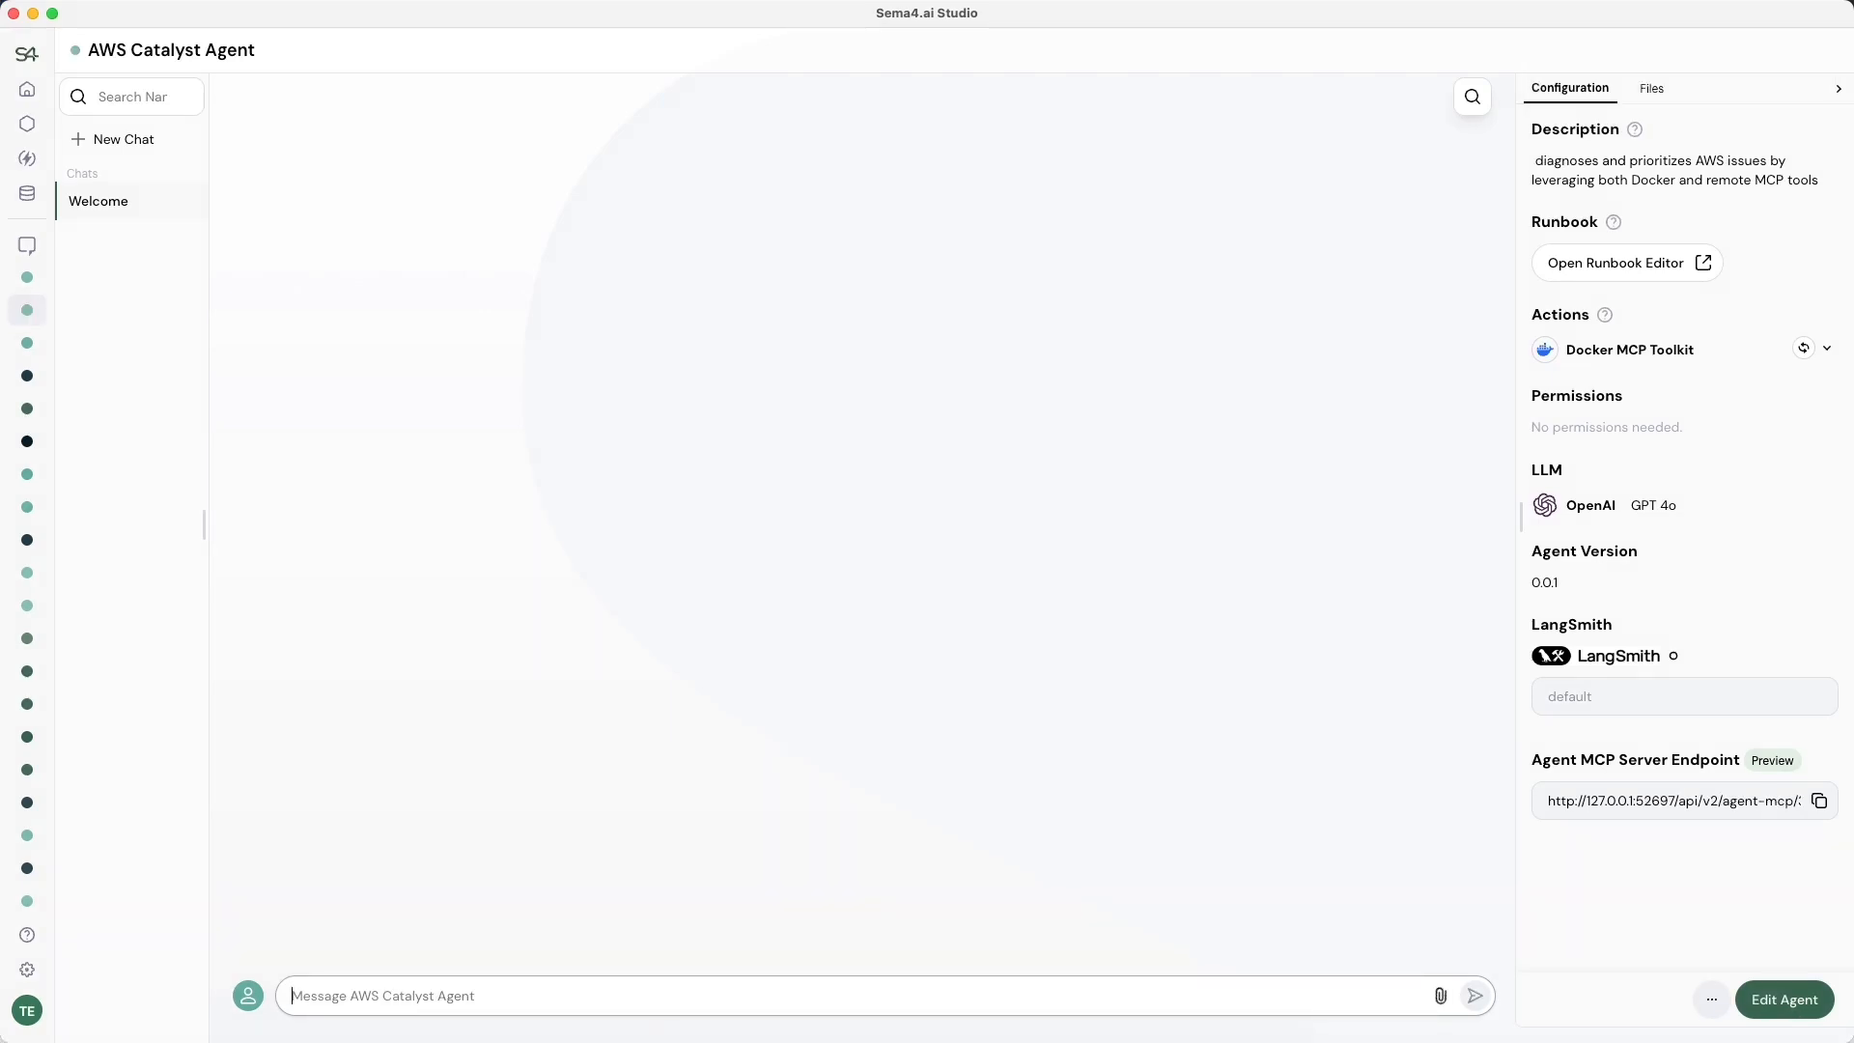
Send the agent the message "I am getting a Throttling Exception from DynamoDB" and expand its Thought and Search Documentation details
text(I am getting a Throt)
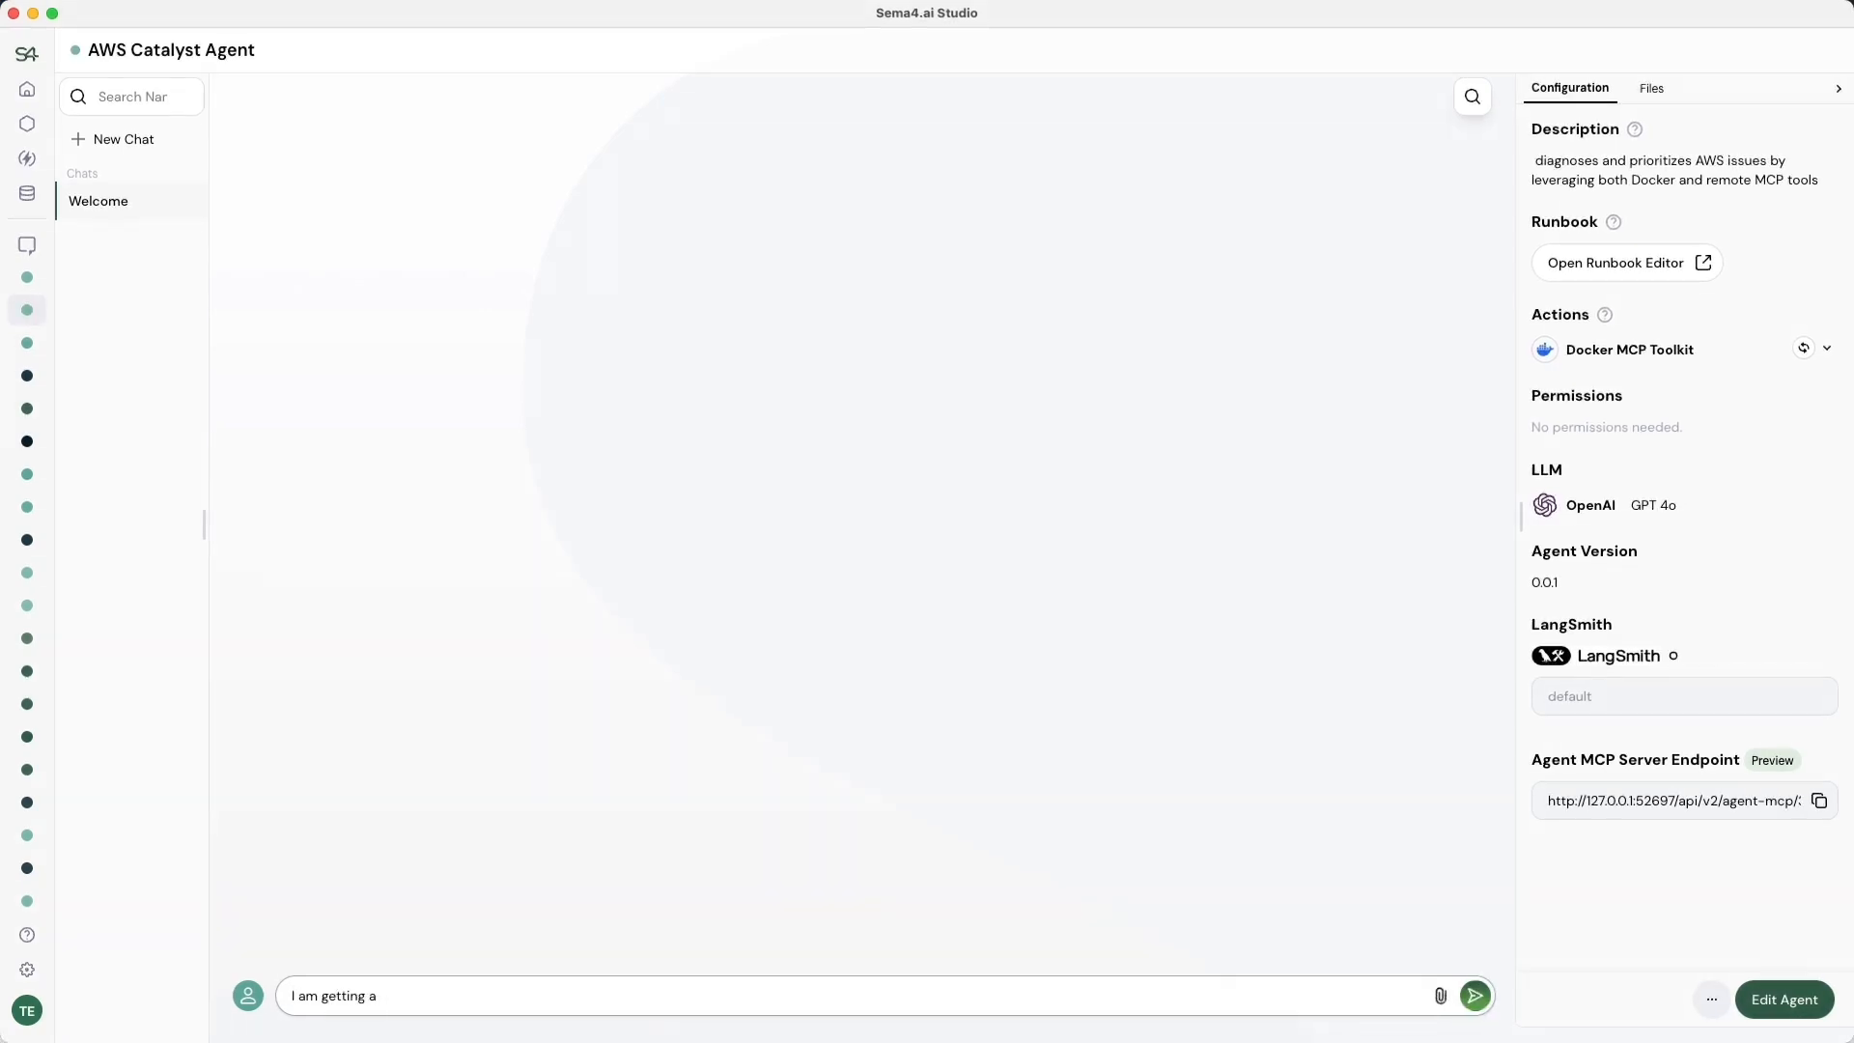
text(tling Excep)
text(om DynamoDB)
key(Return)
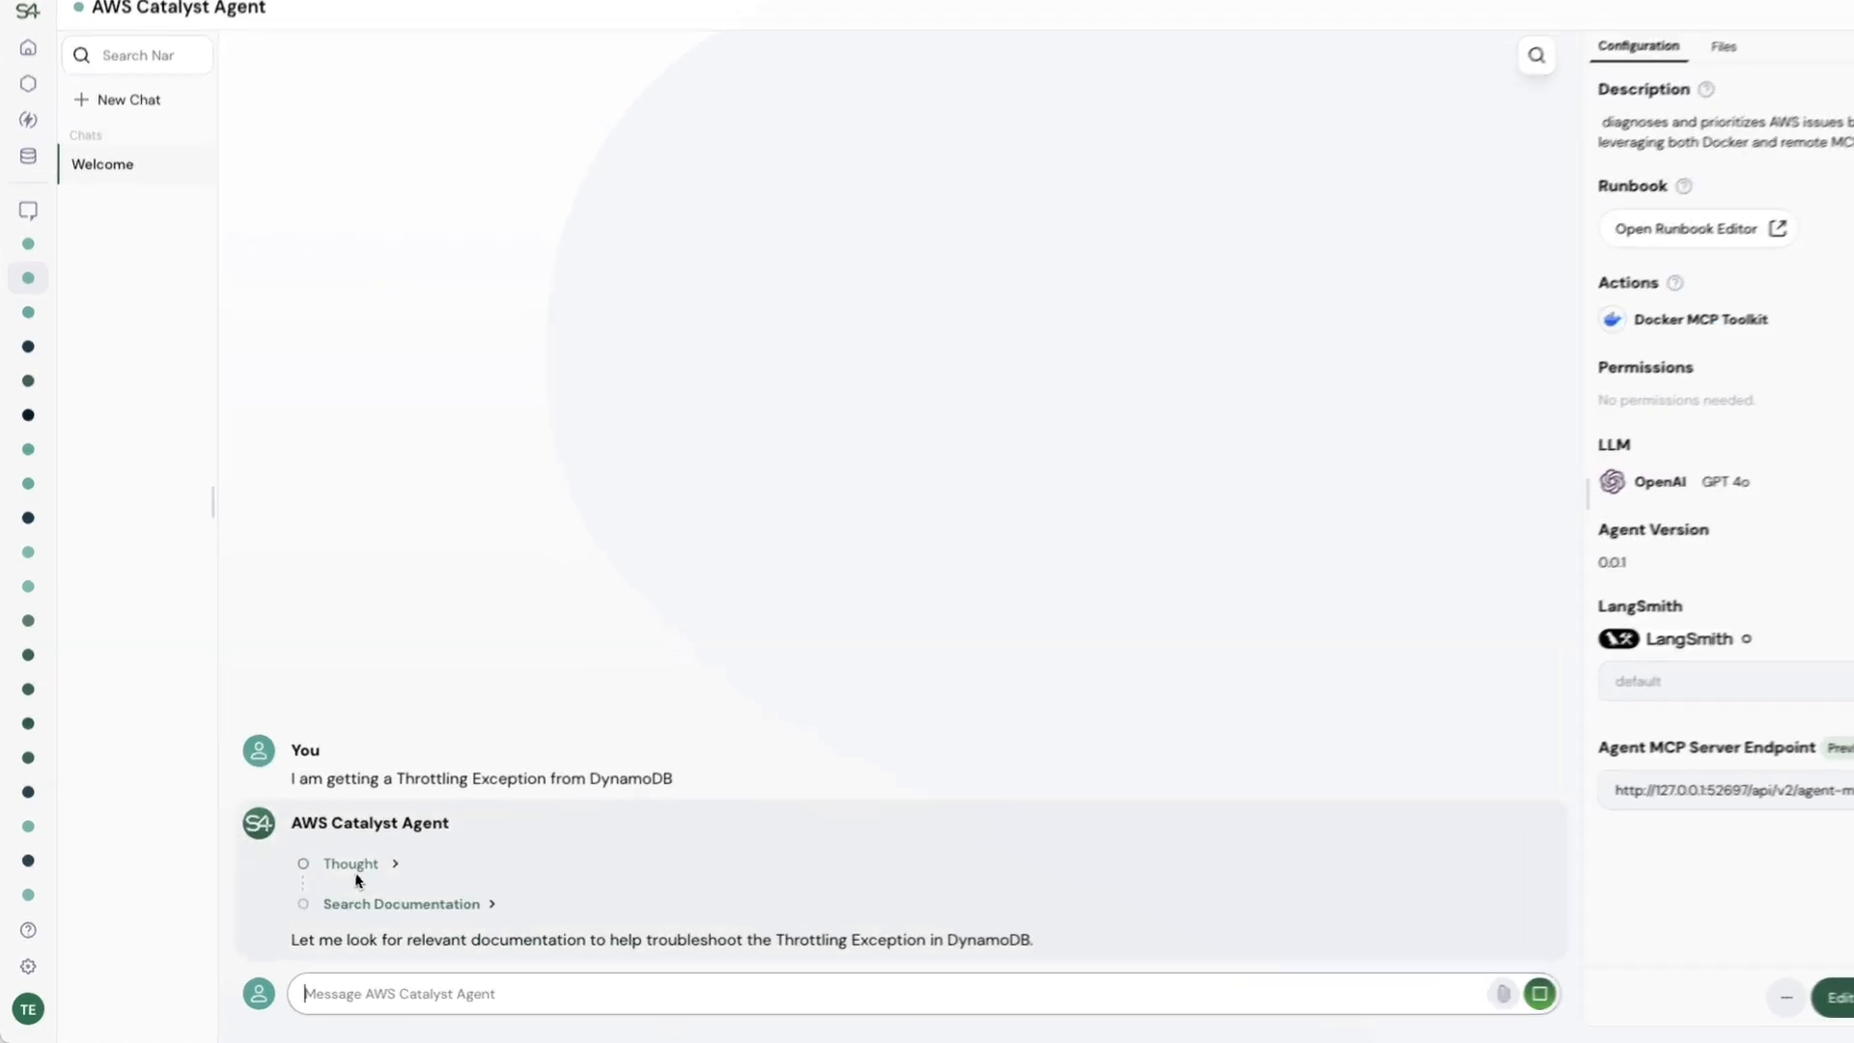
click(357, 874)
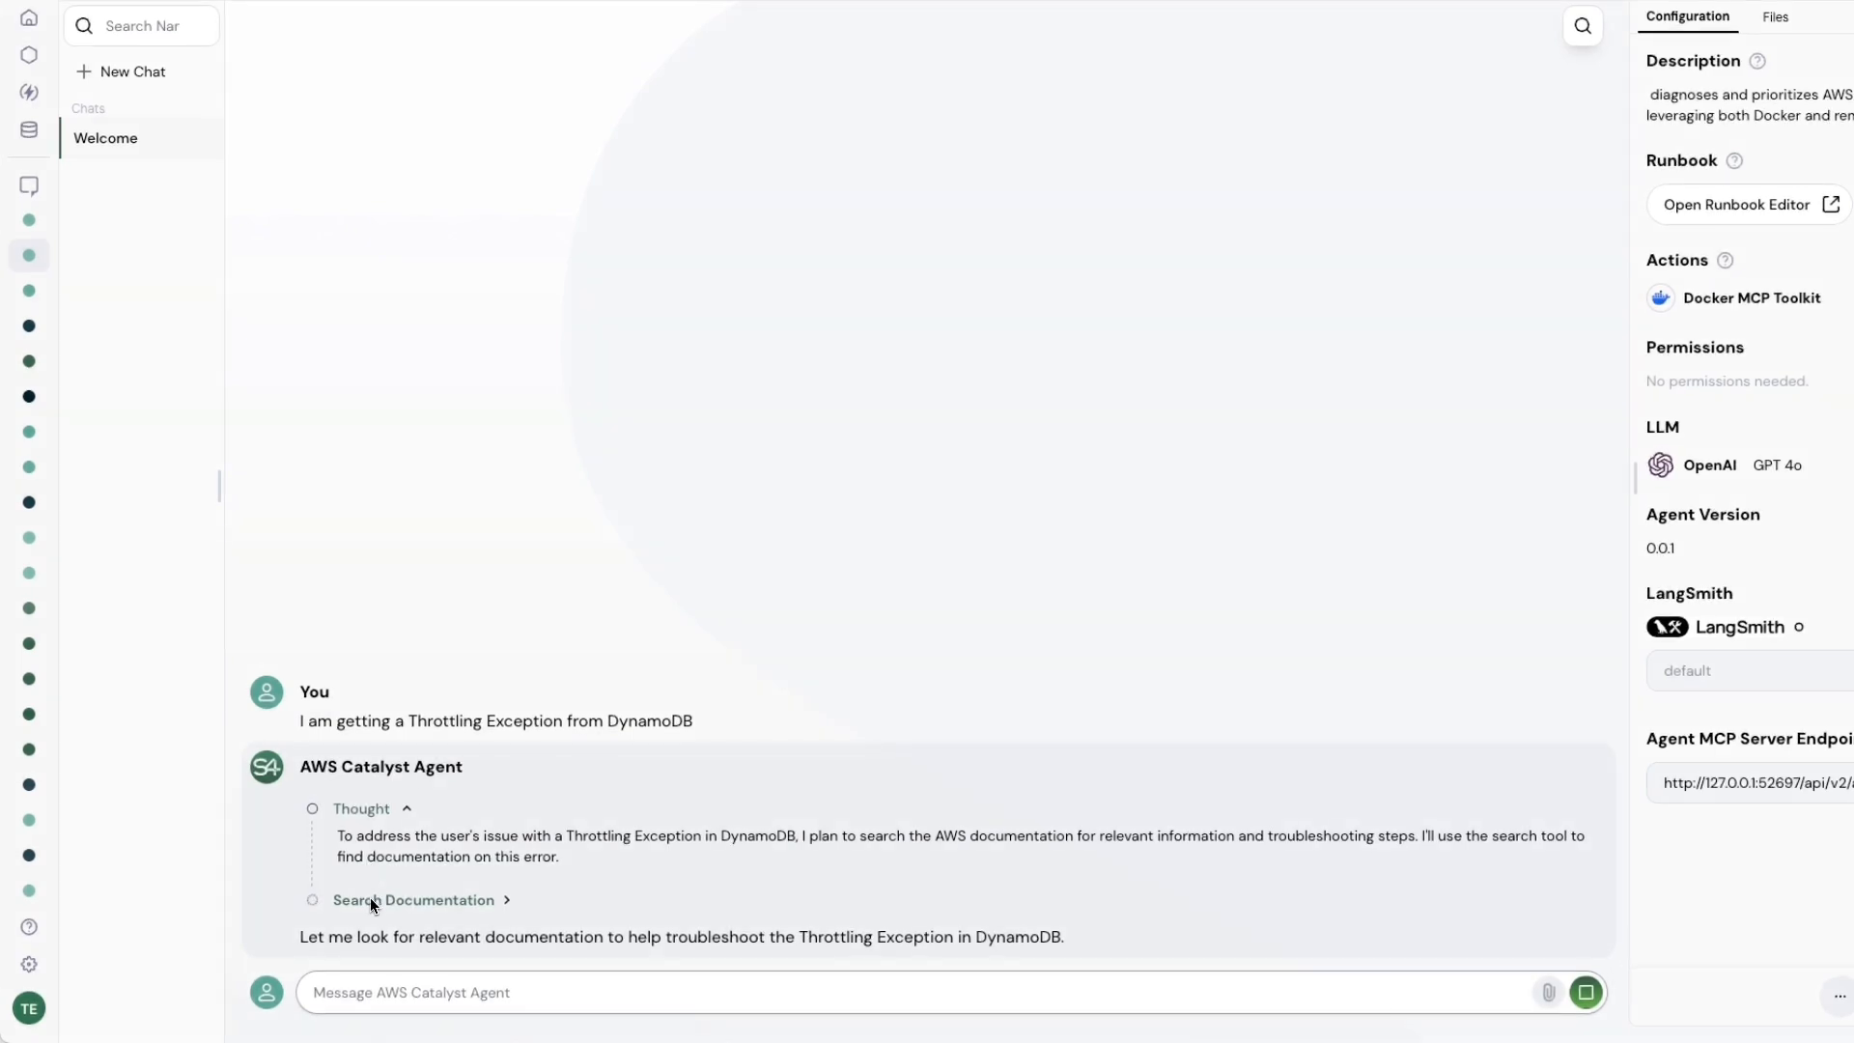
click(369, 900)
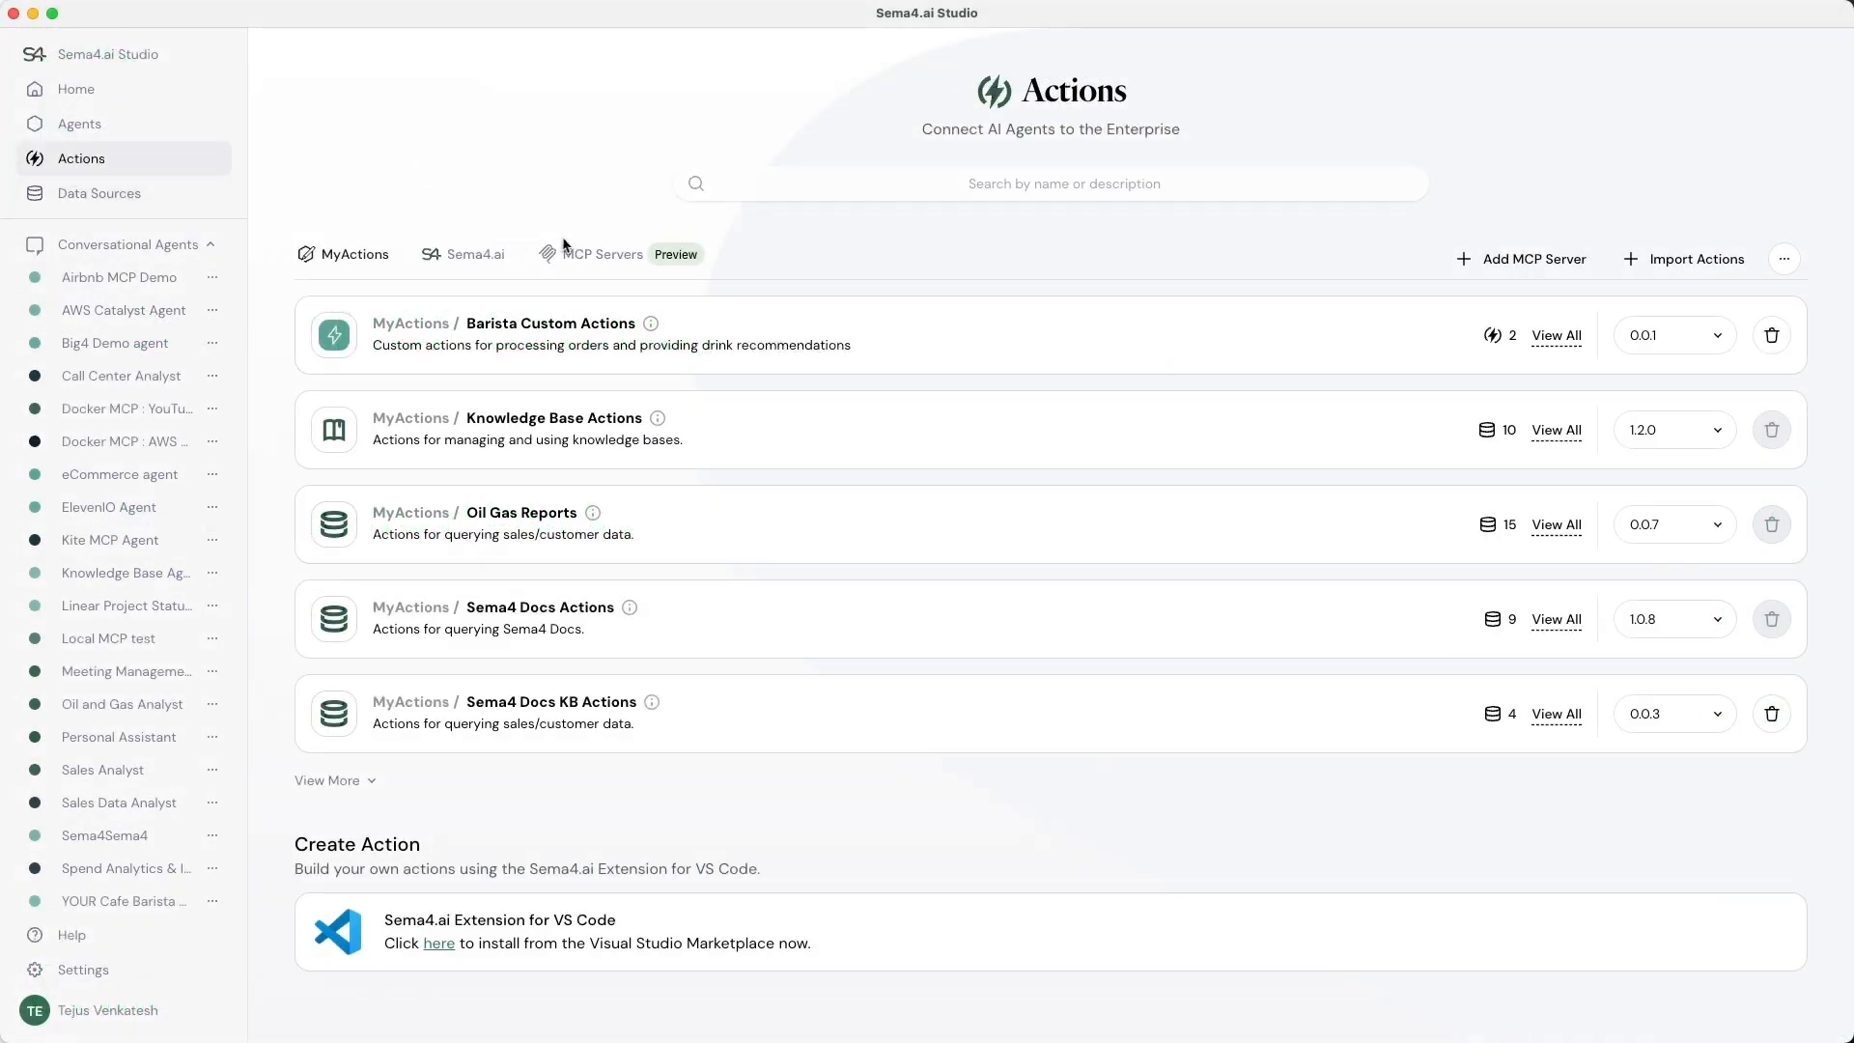
Start adding an MCP server named "Issue Severity Classifier" and enter the severity-mcp-app workers.dev SSE address as its URL
click(568, 248)
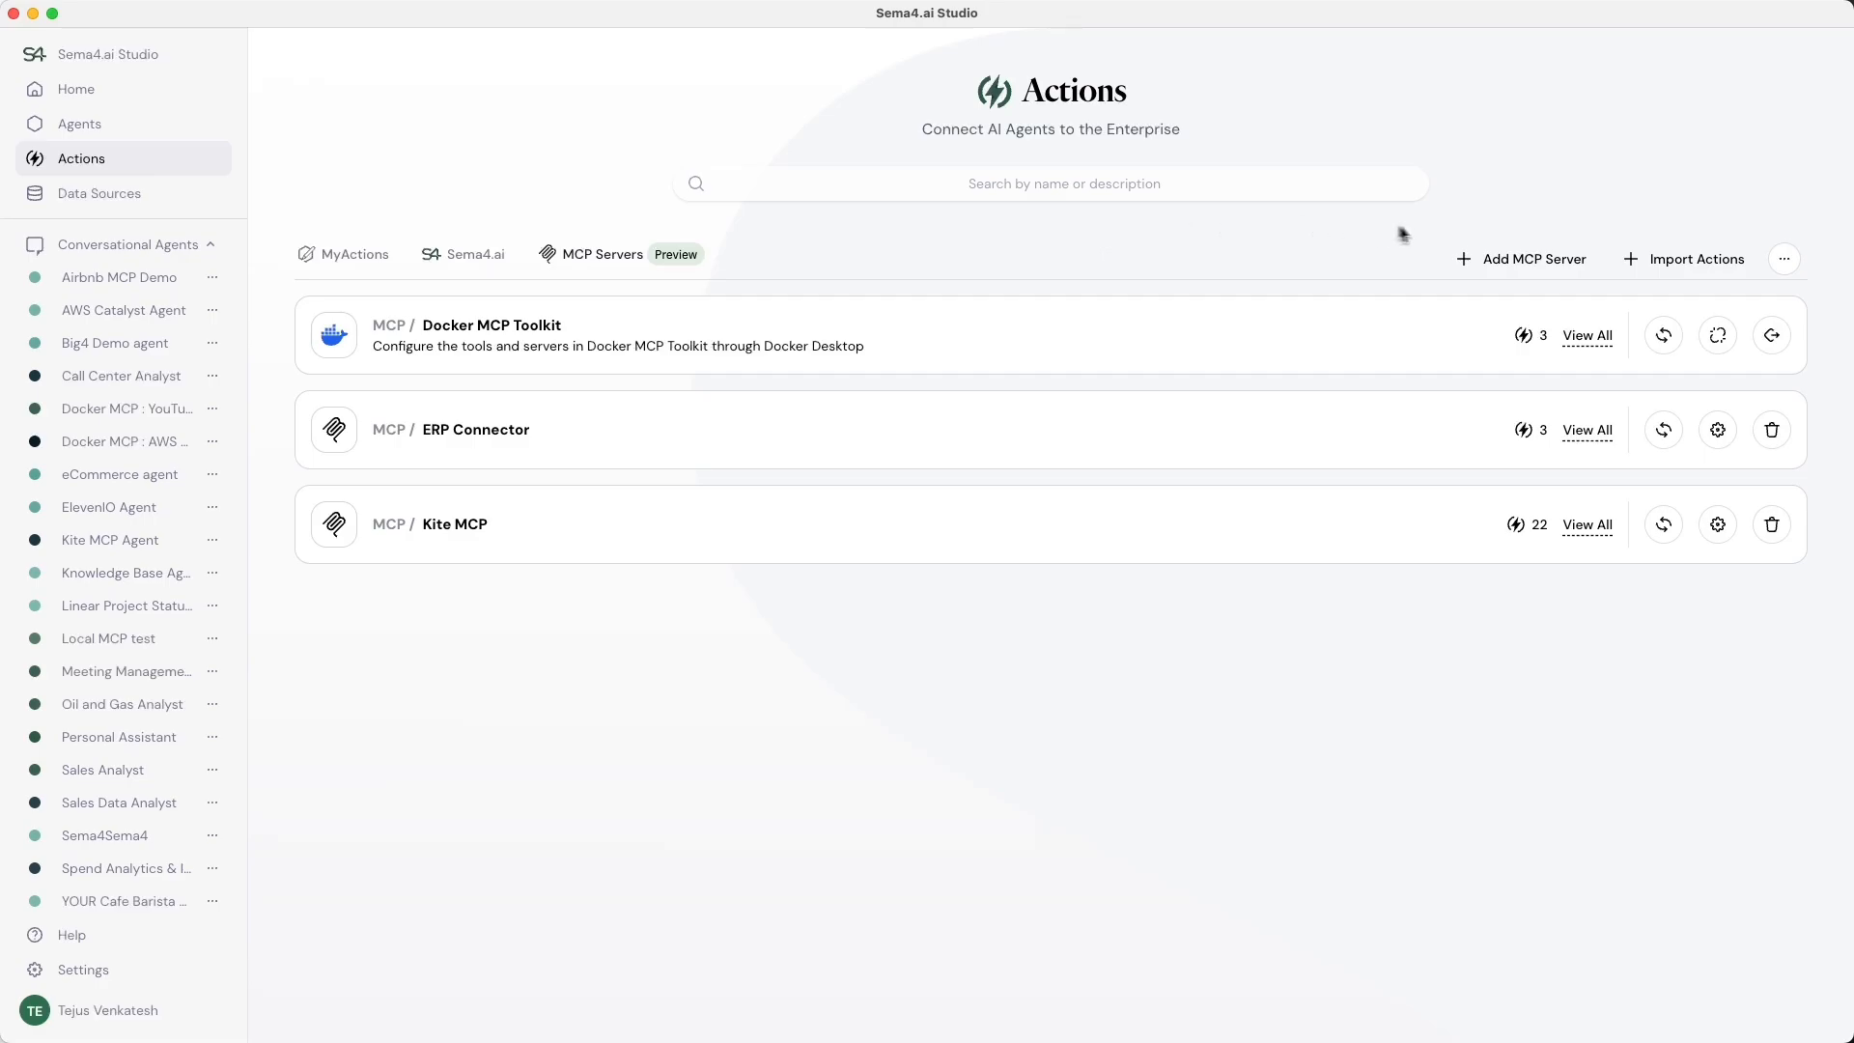
click(1514, 255)
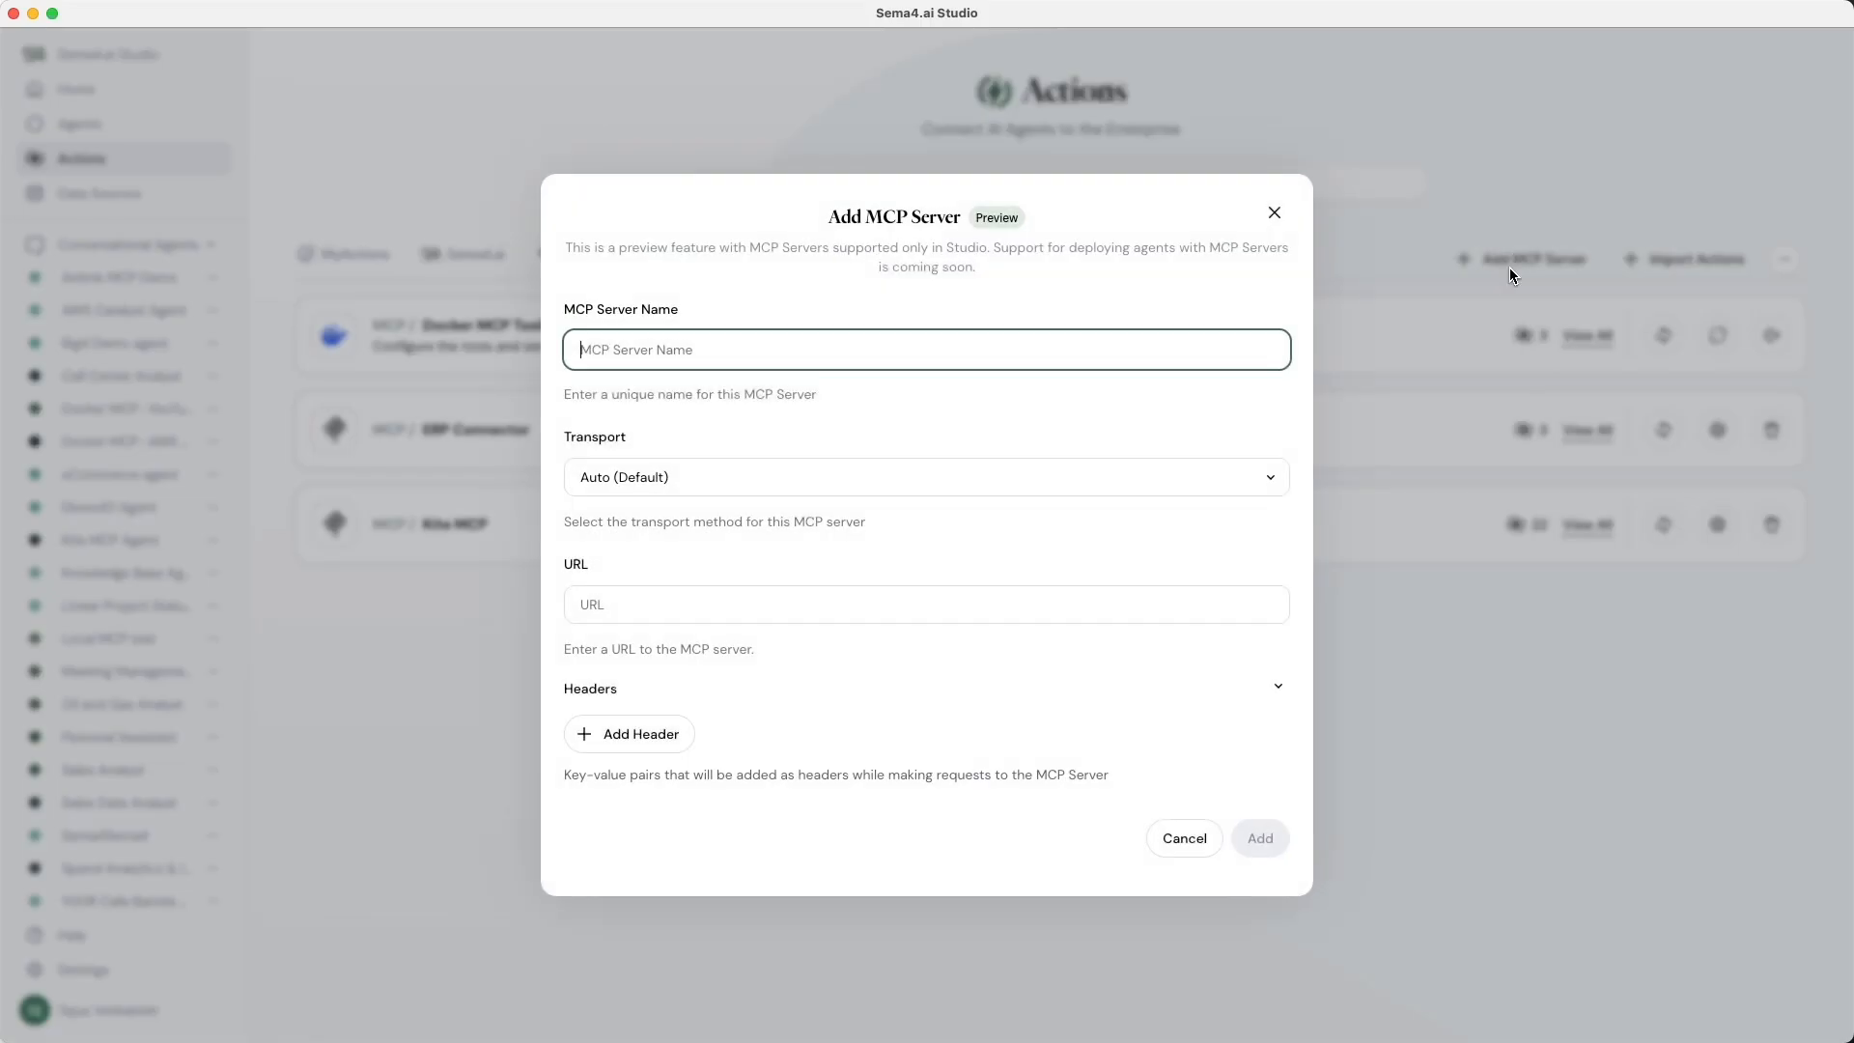
text(Issue Severity Classifier)
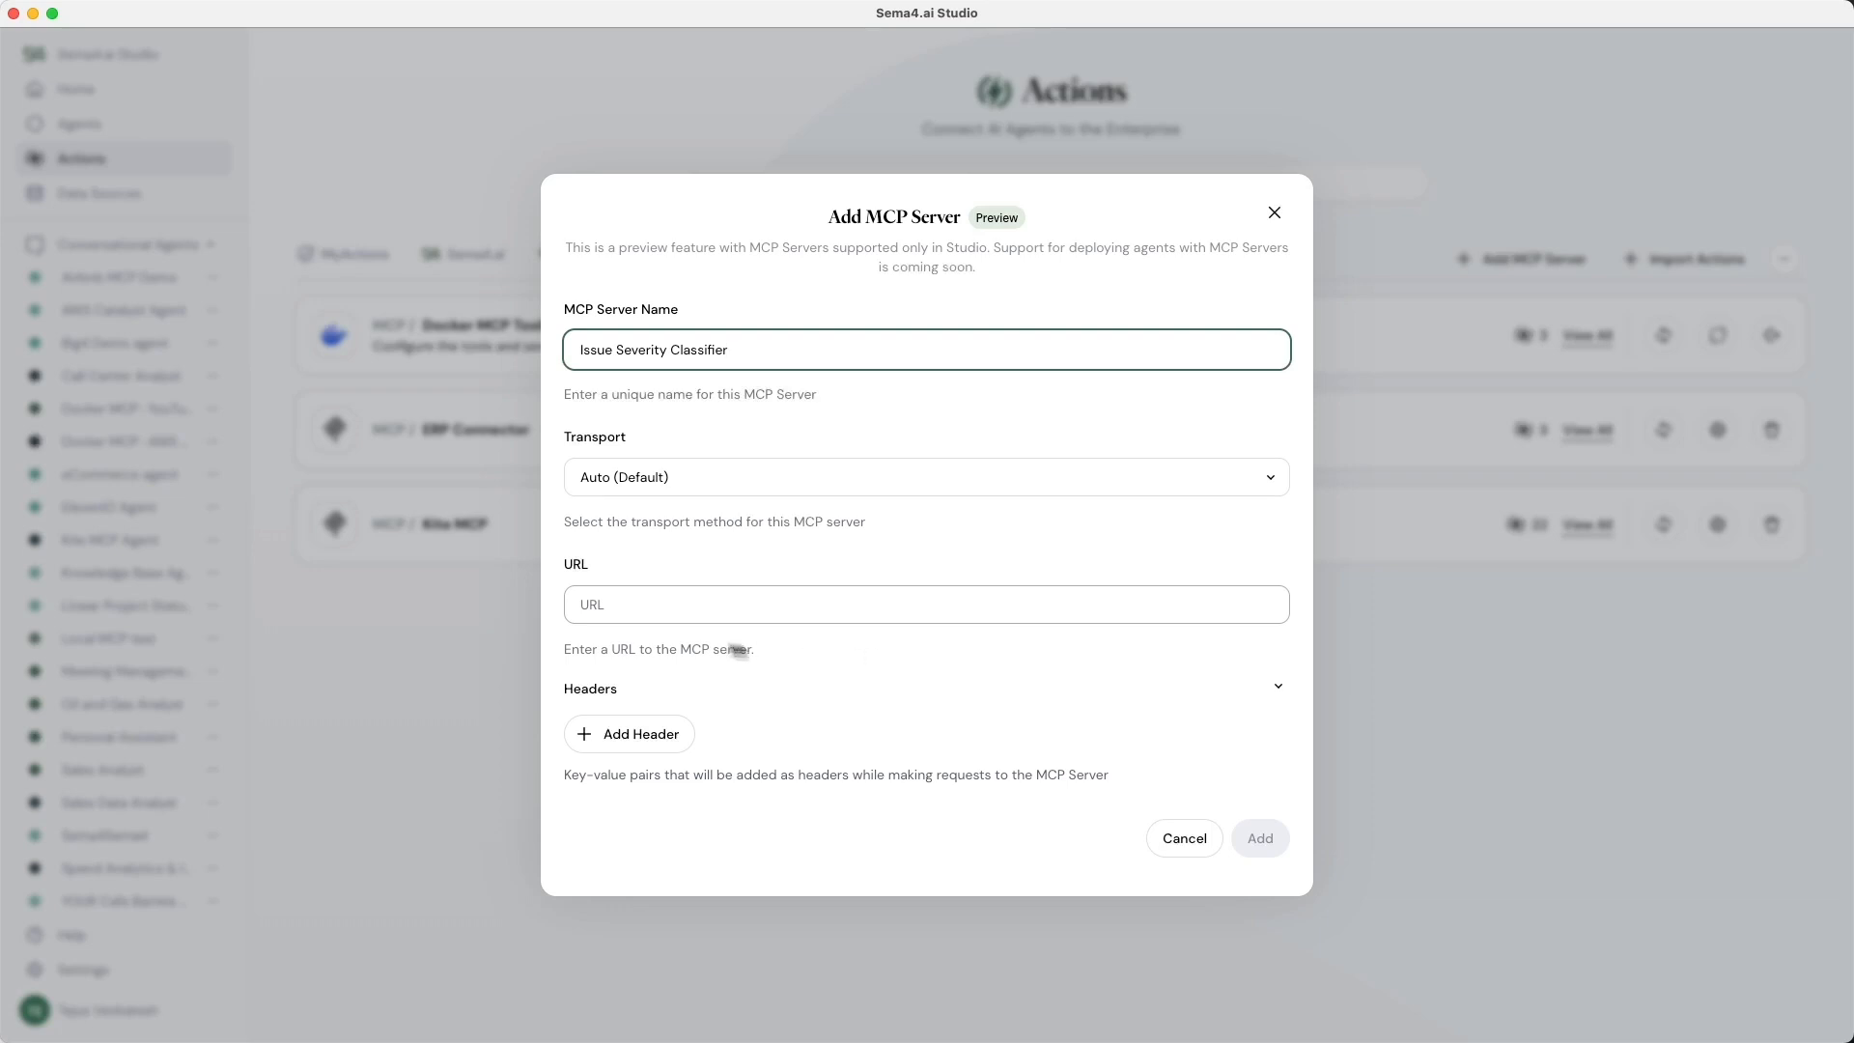
click(604, 612)
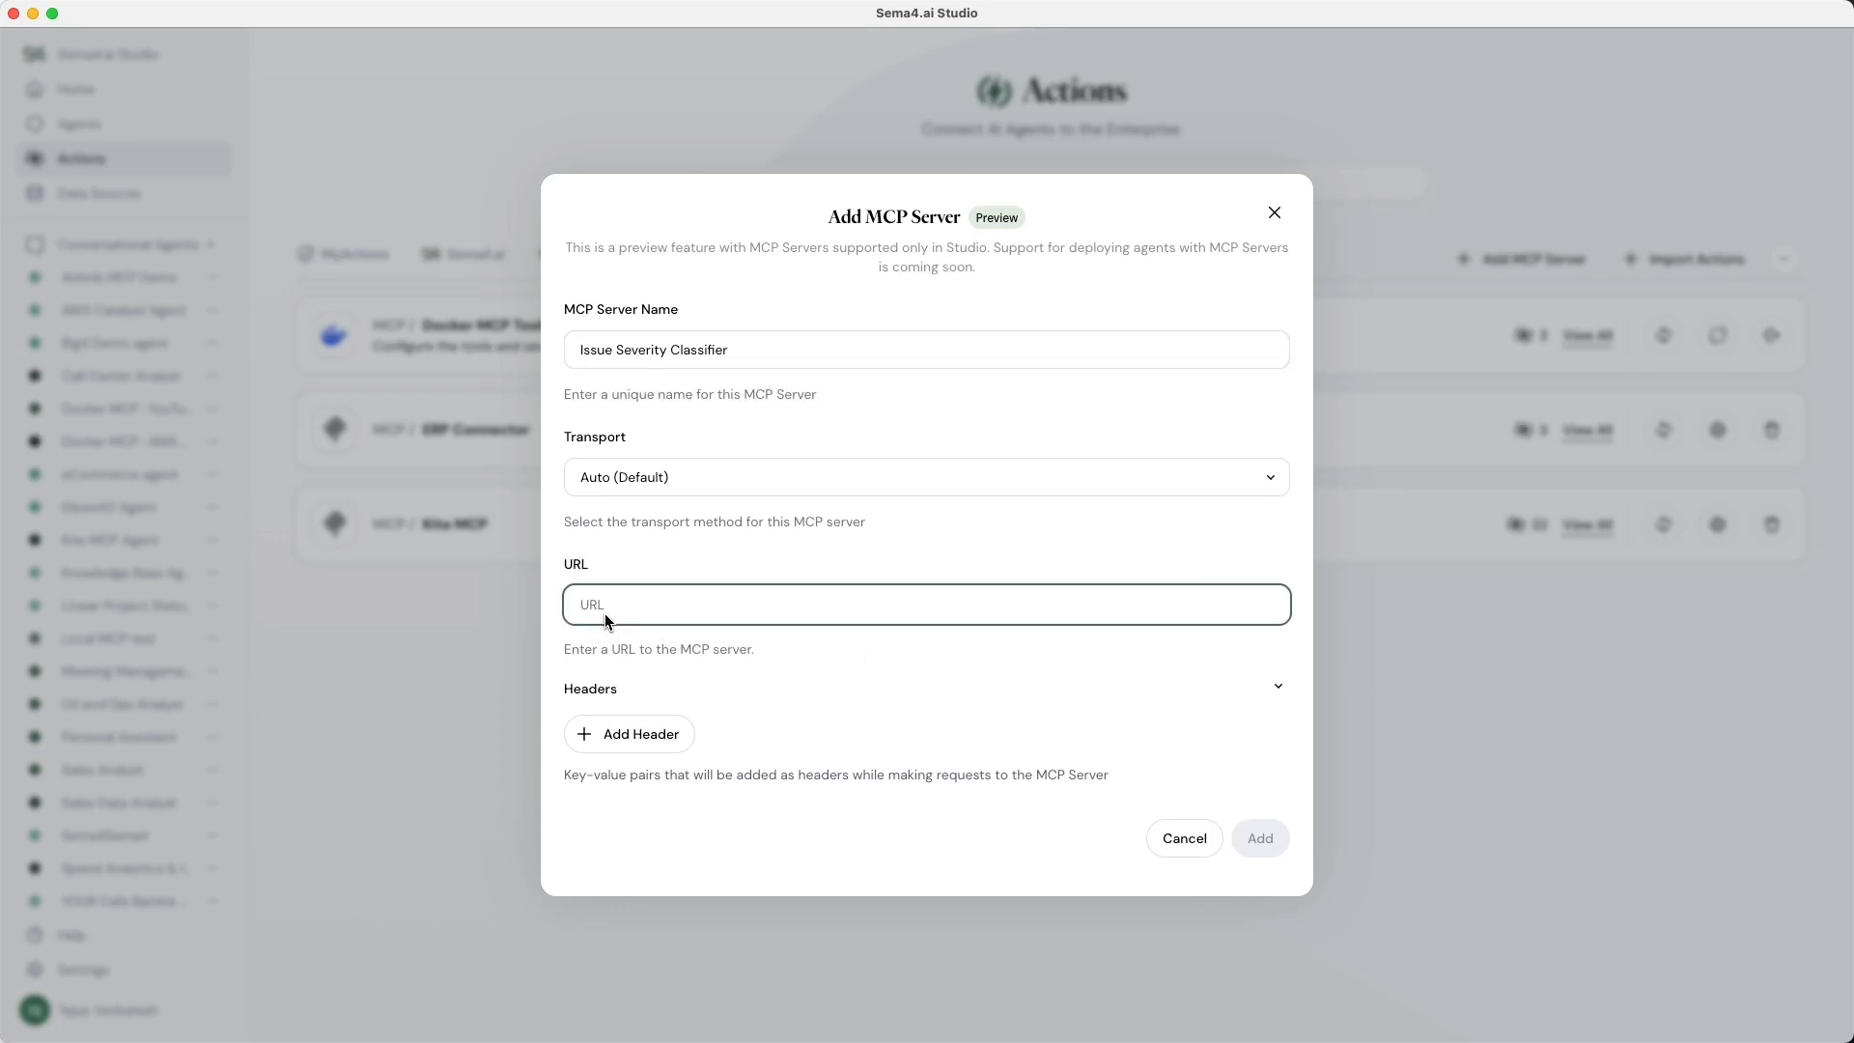
text(https://severity-mcp-app.tejus.workers.dev/sse)
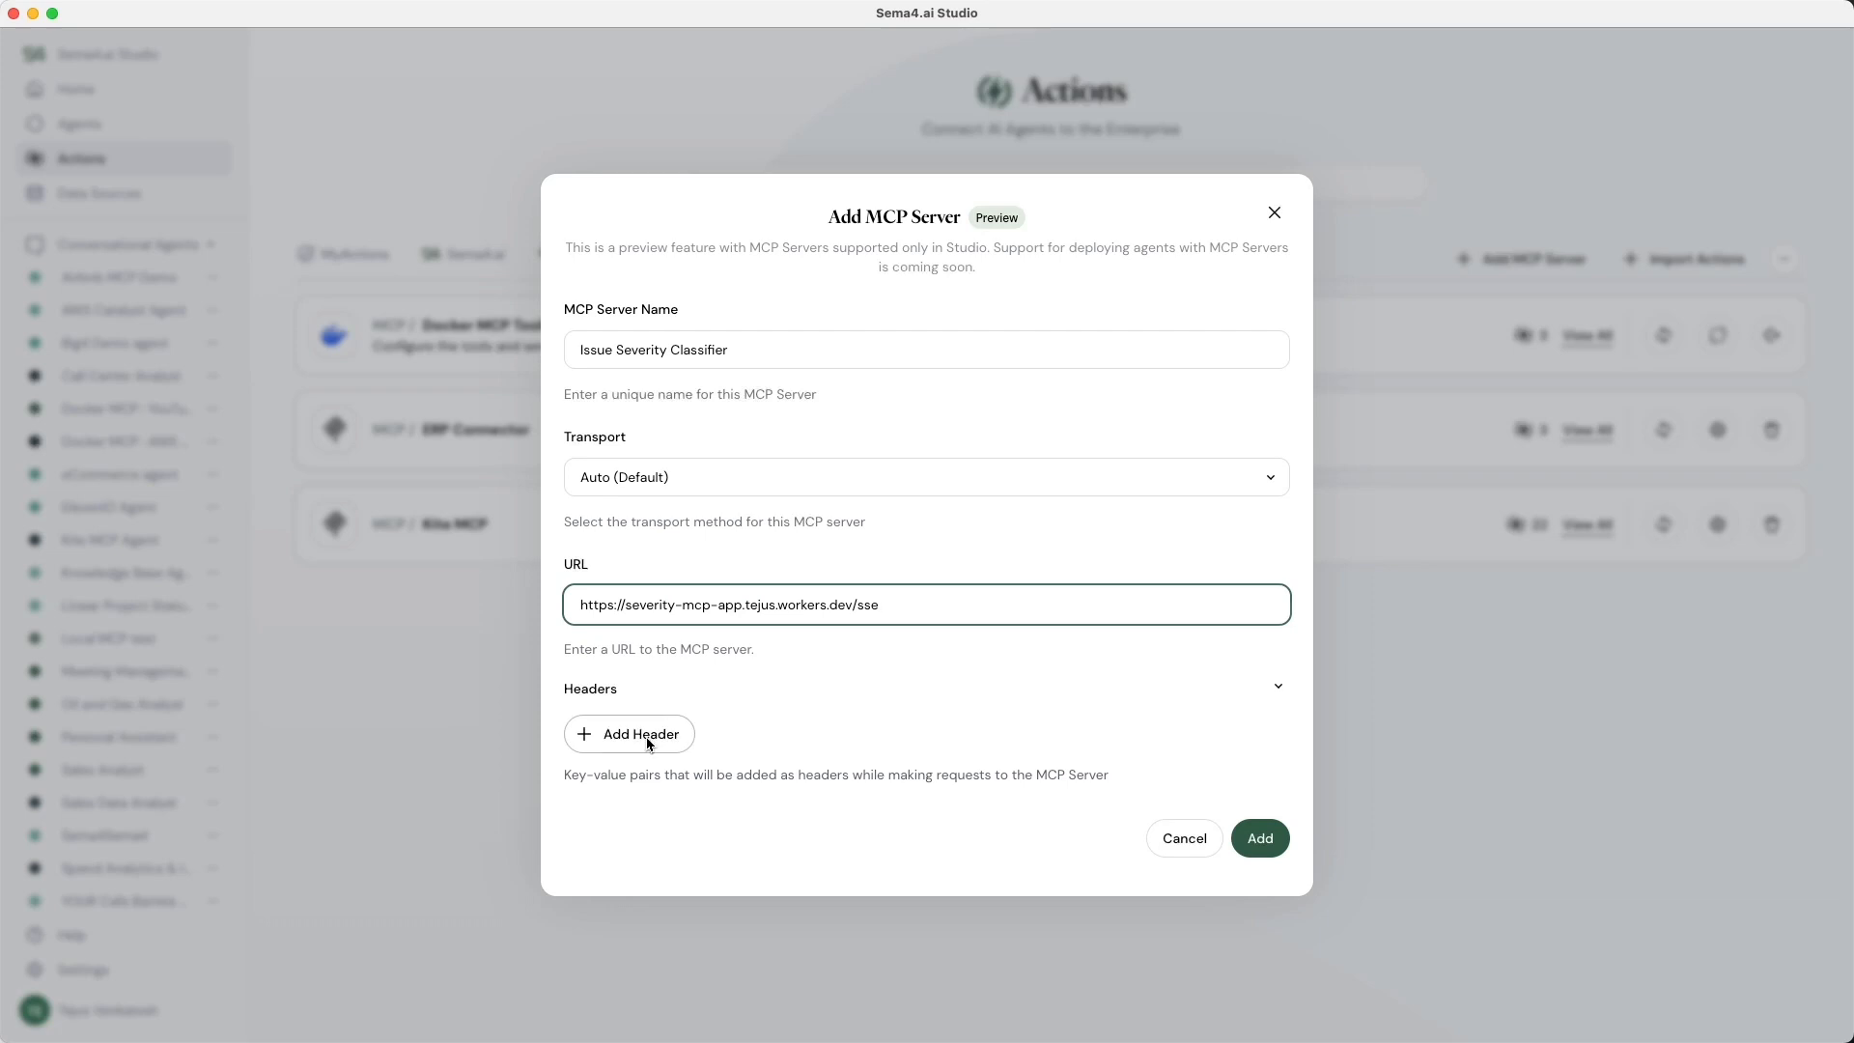
Add the server with an "x-api-key" header of type Secret holding the API key, and show the server's actions
click(646, 737)
click(645, 725)
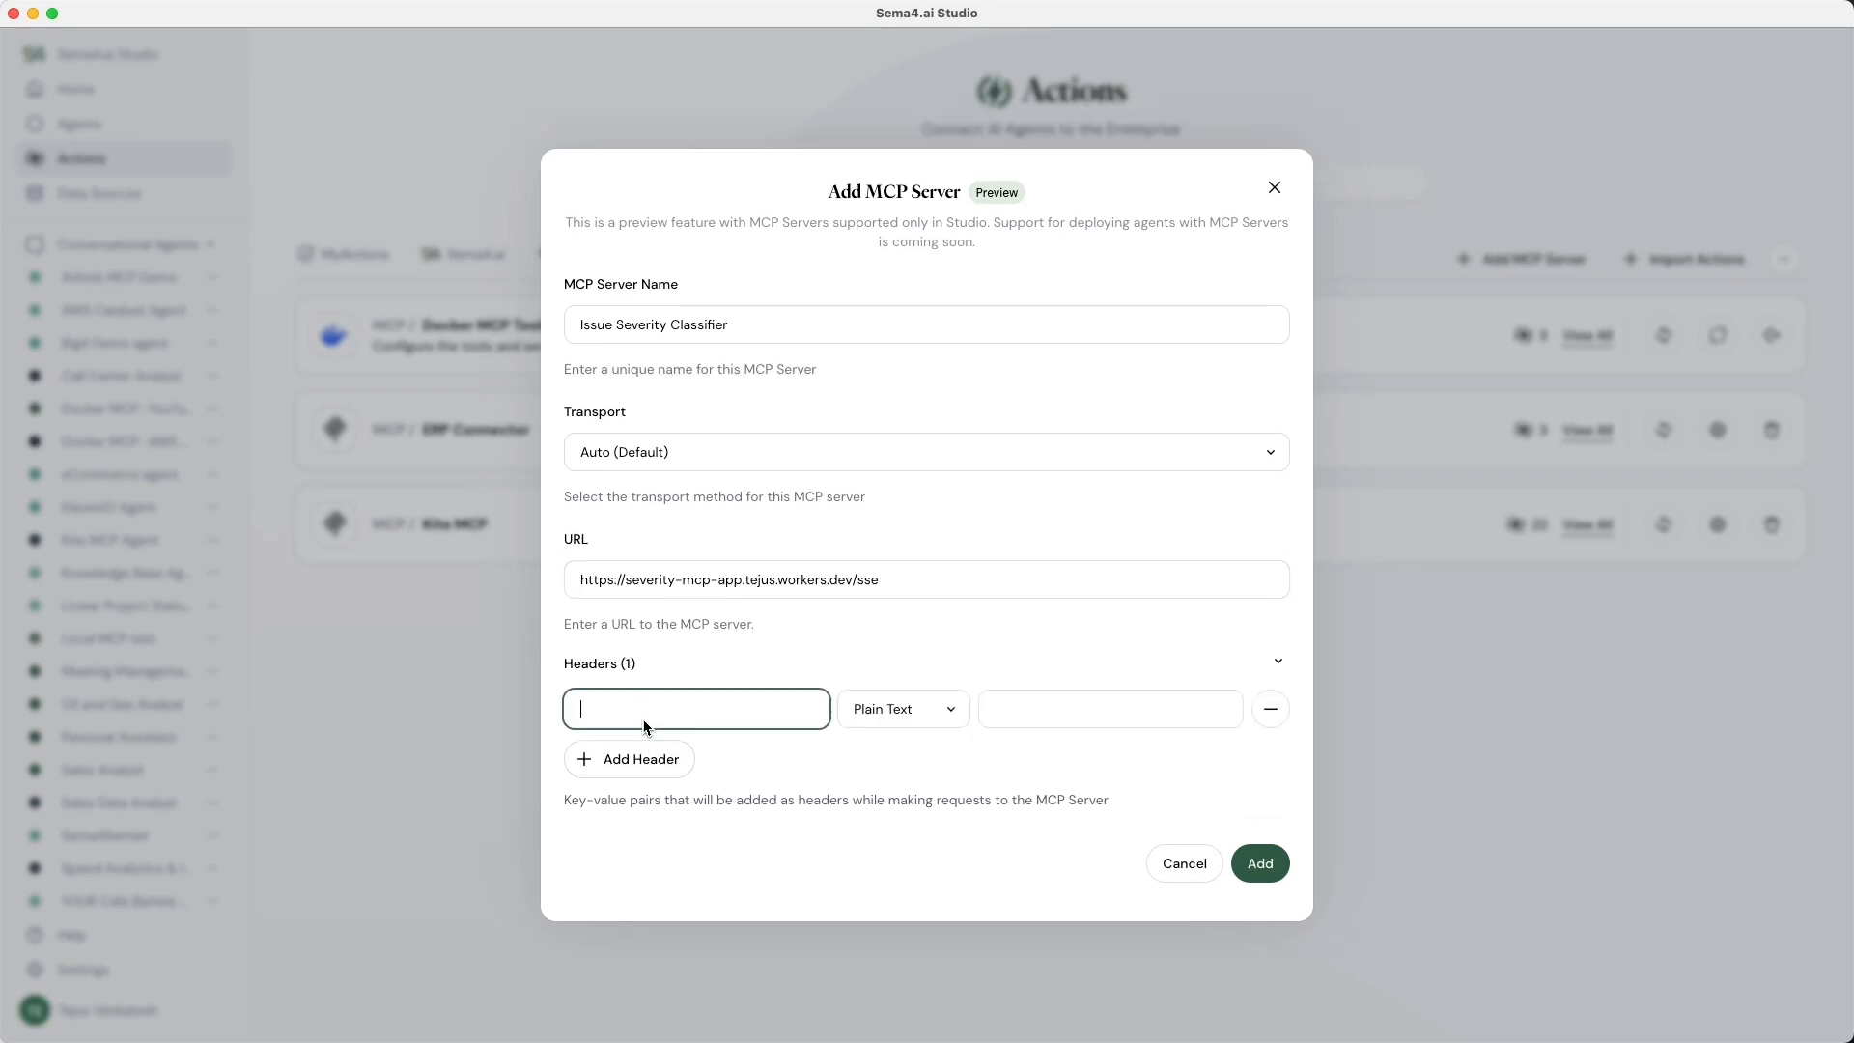
text(x-api-key)
click(863, 718)
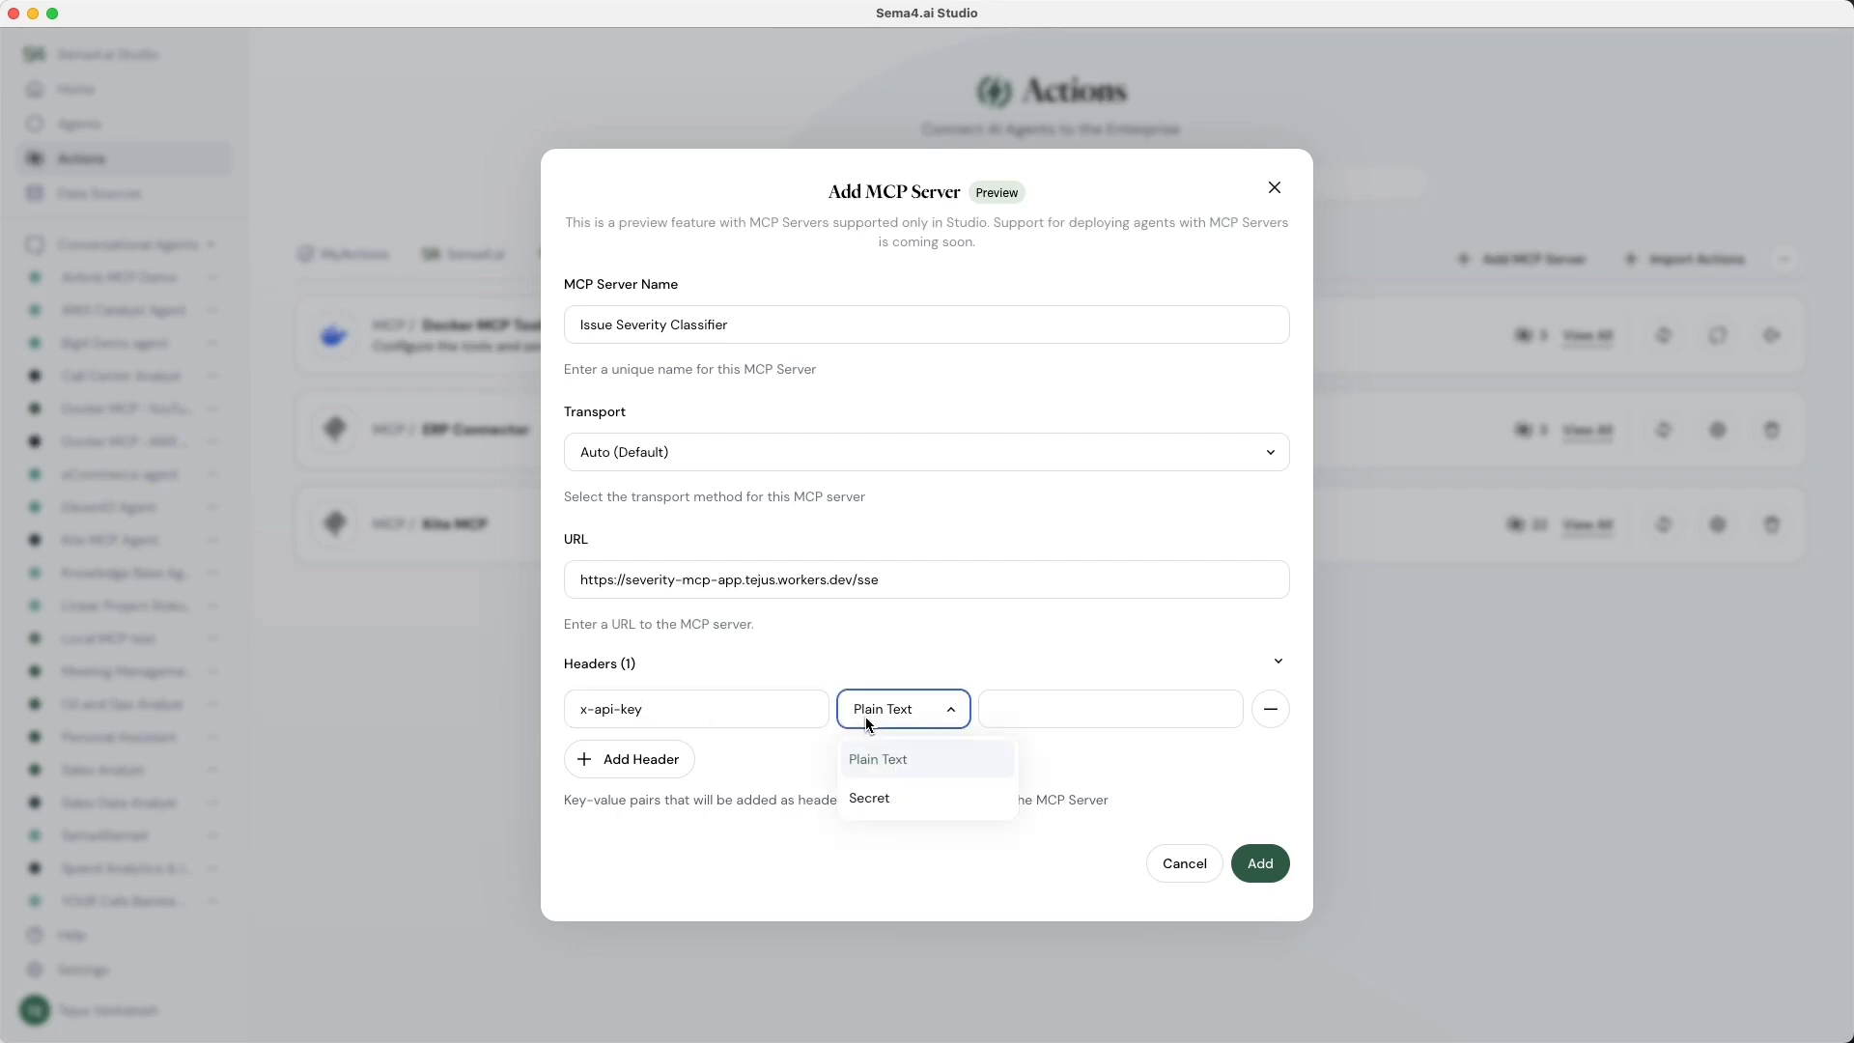
click(871, 798)
key(Tab)
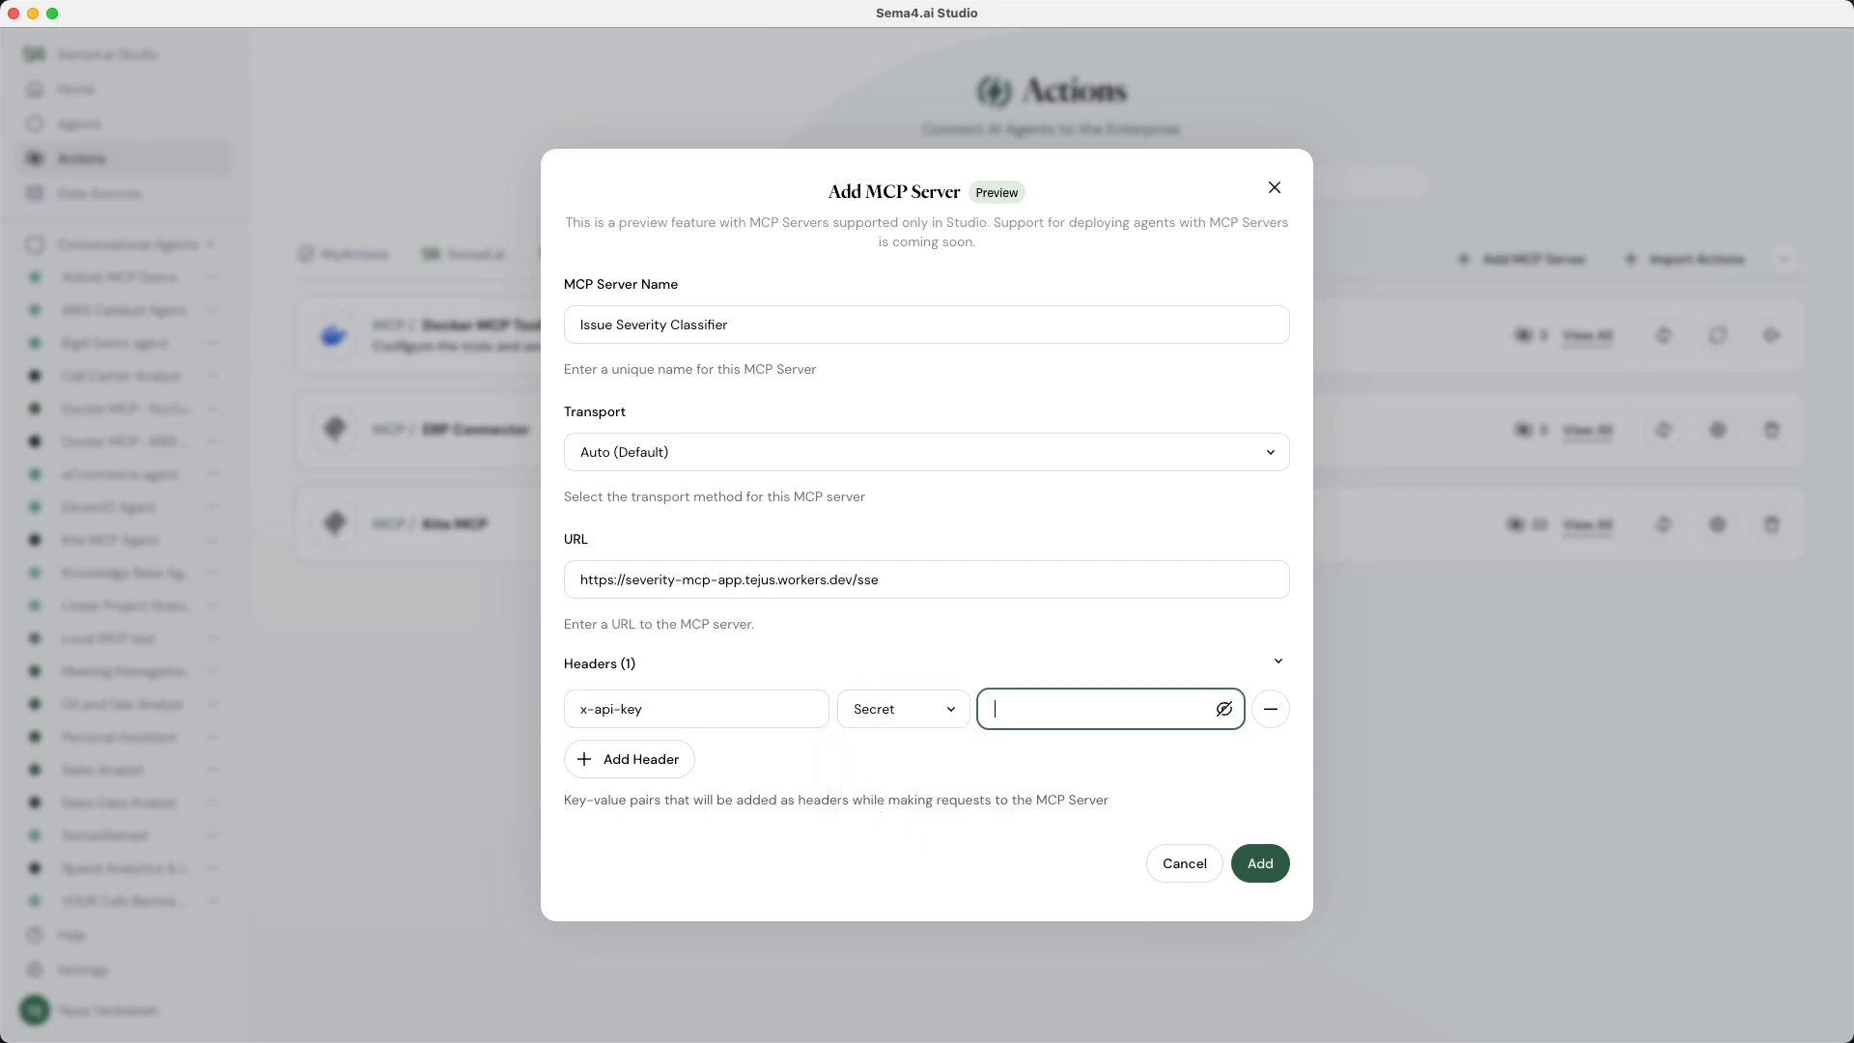
key(super+v)
click(1260, 864)
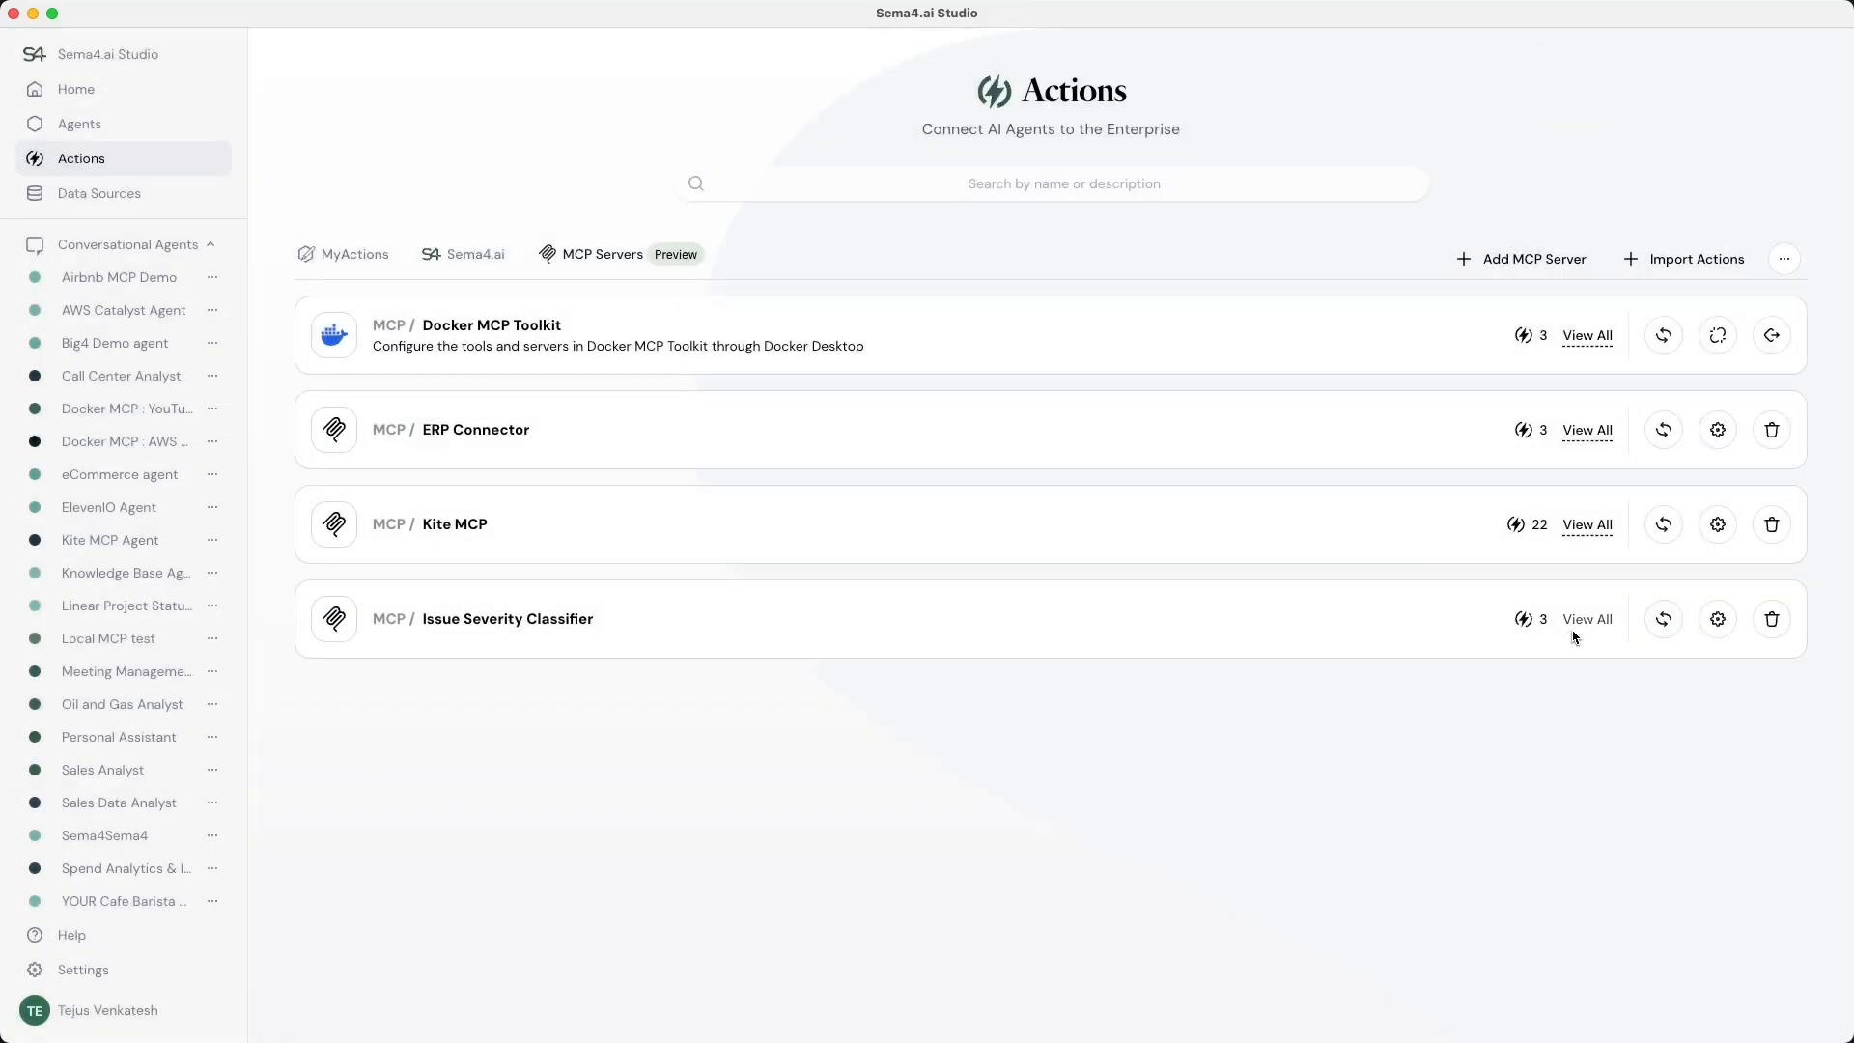
click(1575, 633)
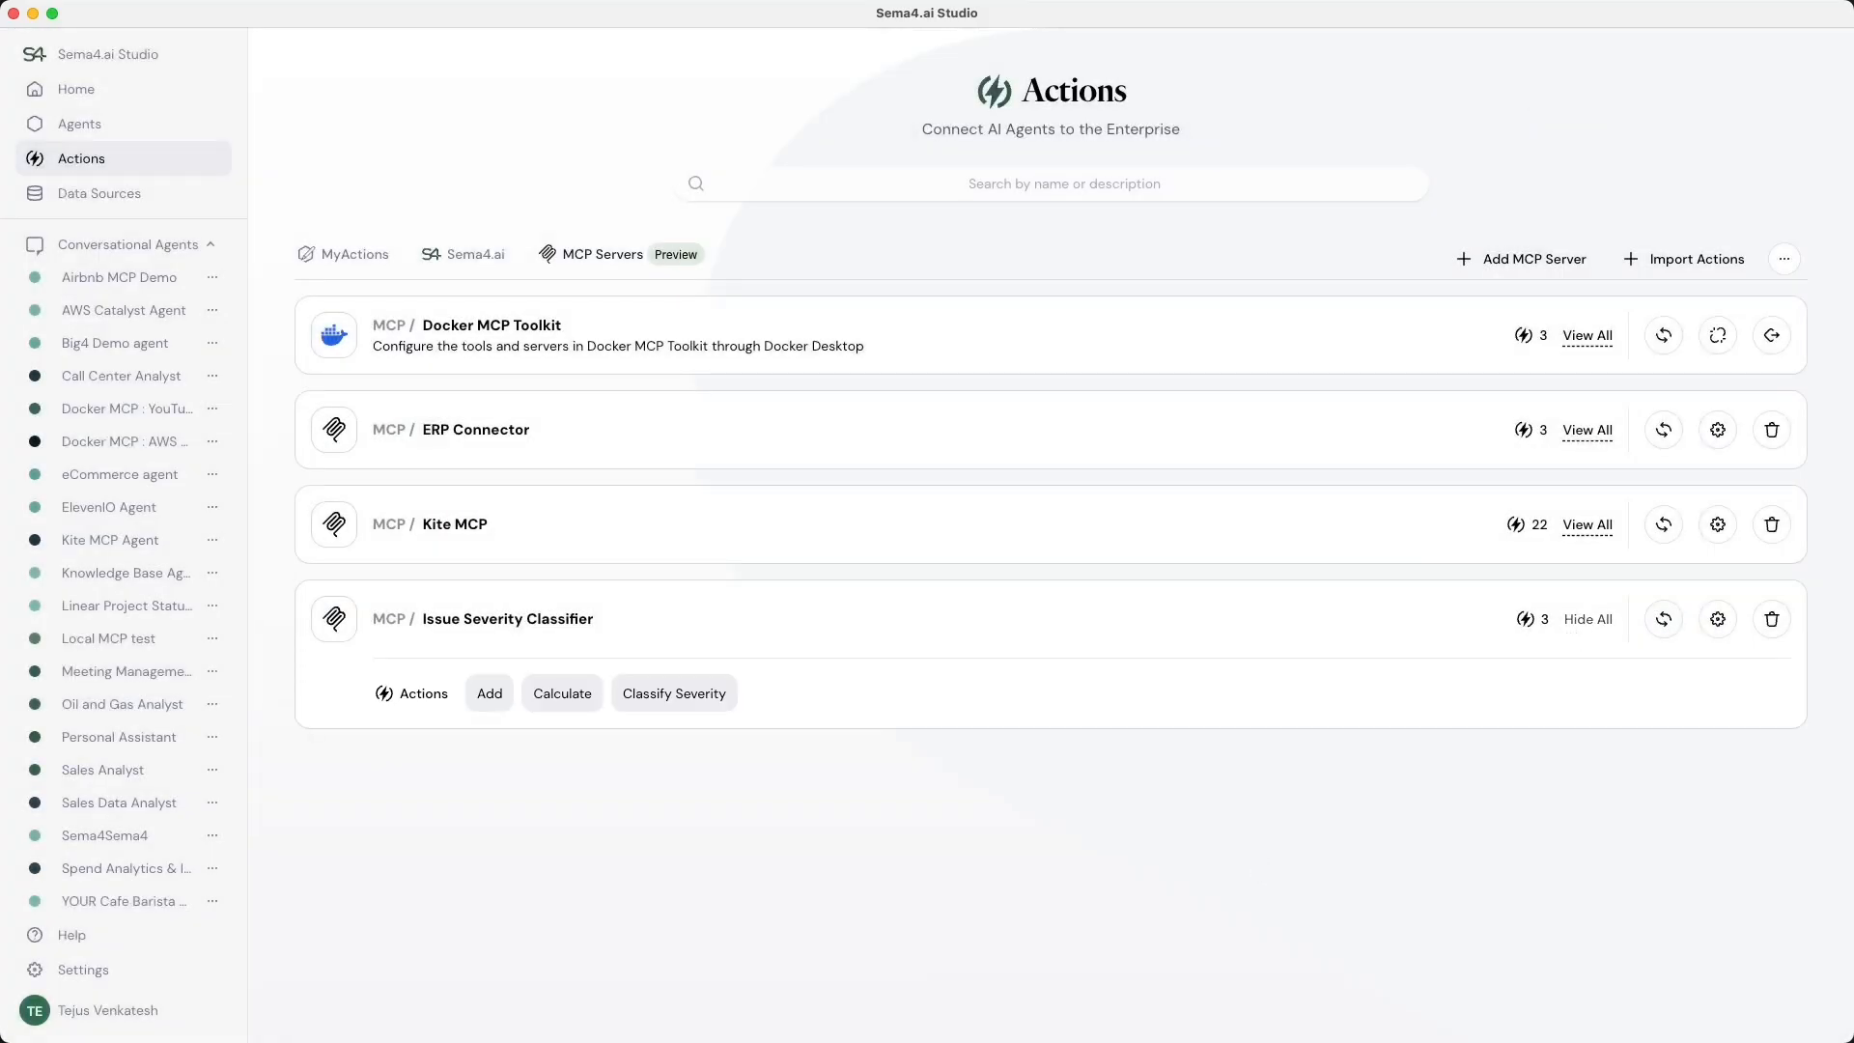
In the AWS Catalyst Agent's runbook, insert "Use Classify Severity tool to assess the severity of the issue" as the second bullet, with "Classify Severity" as inline code
click(140, 317)
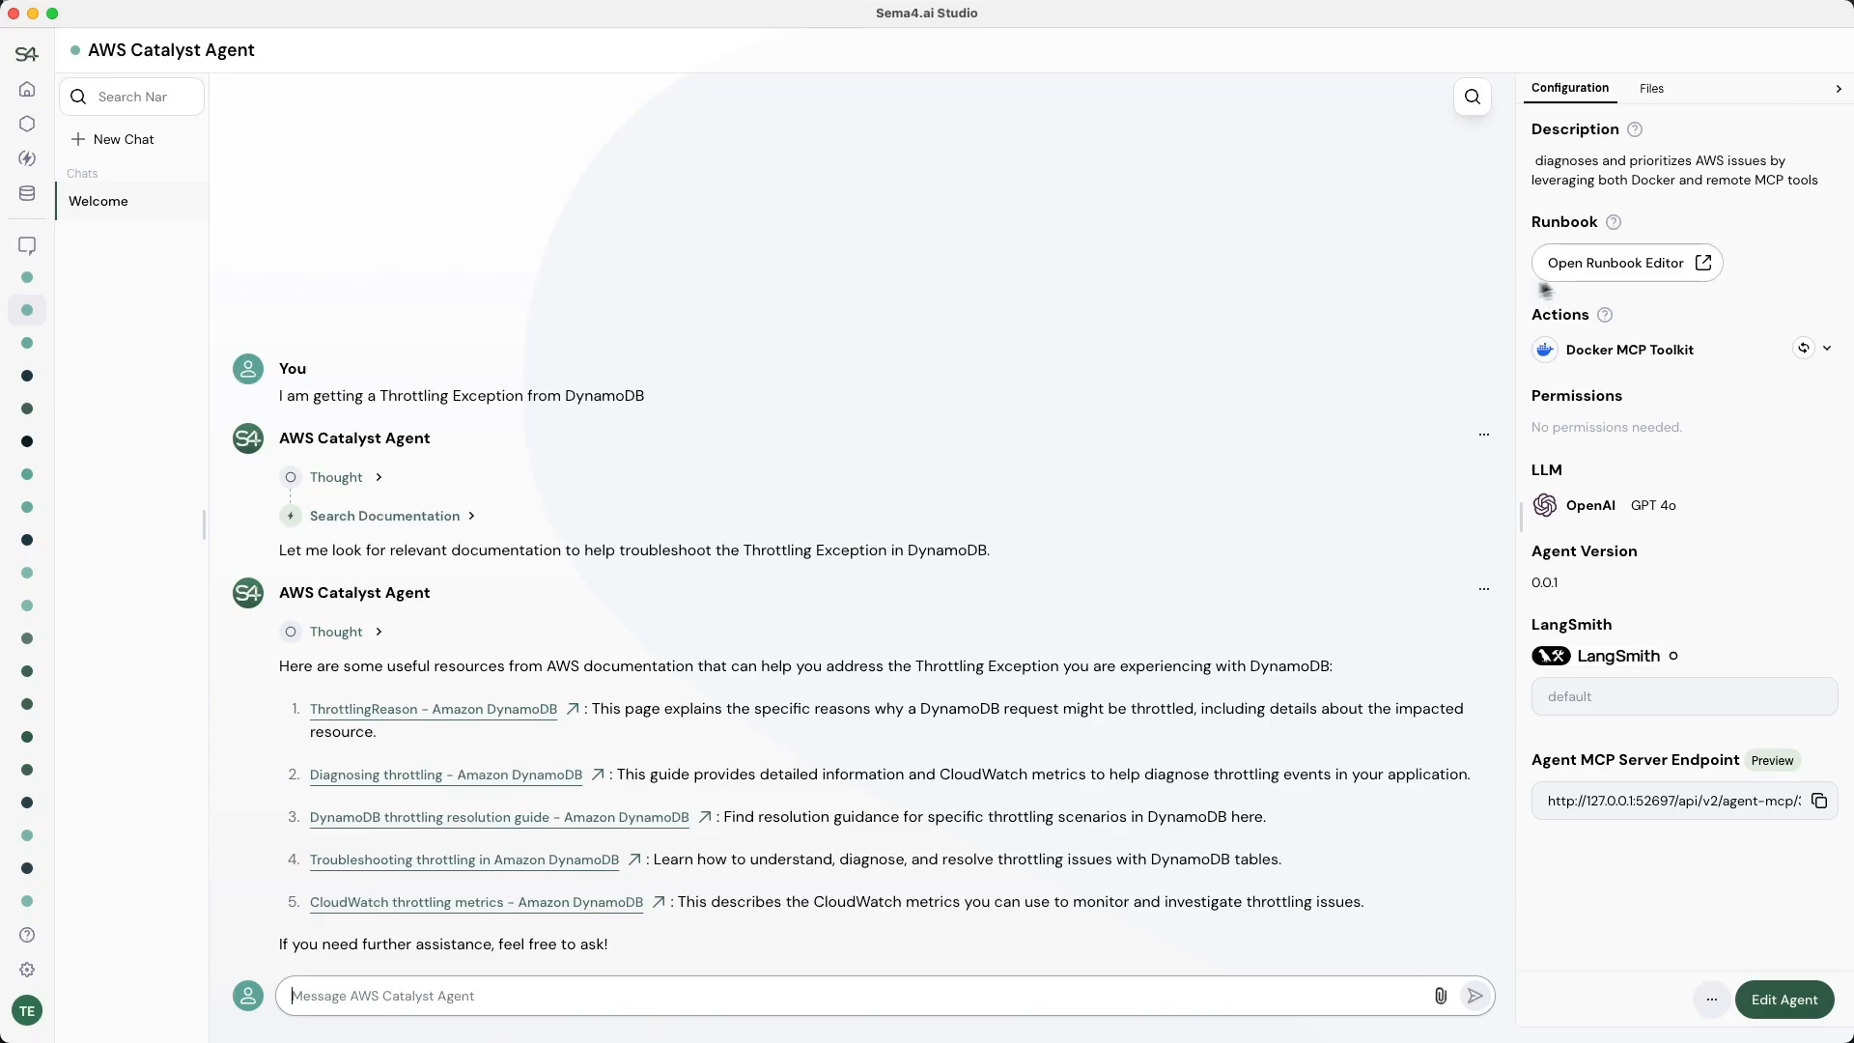
click(1598, 278)
click(752, 284)
key(Return)
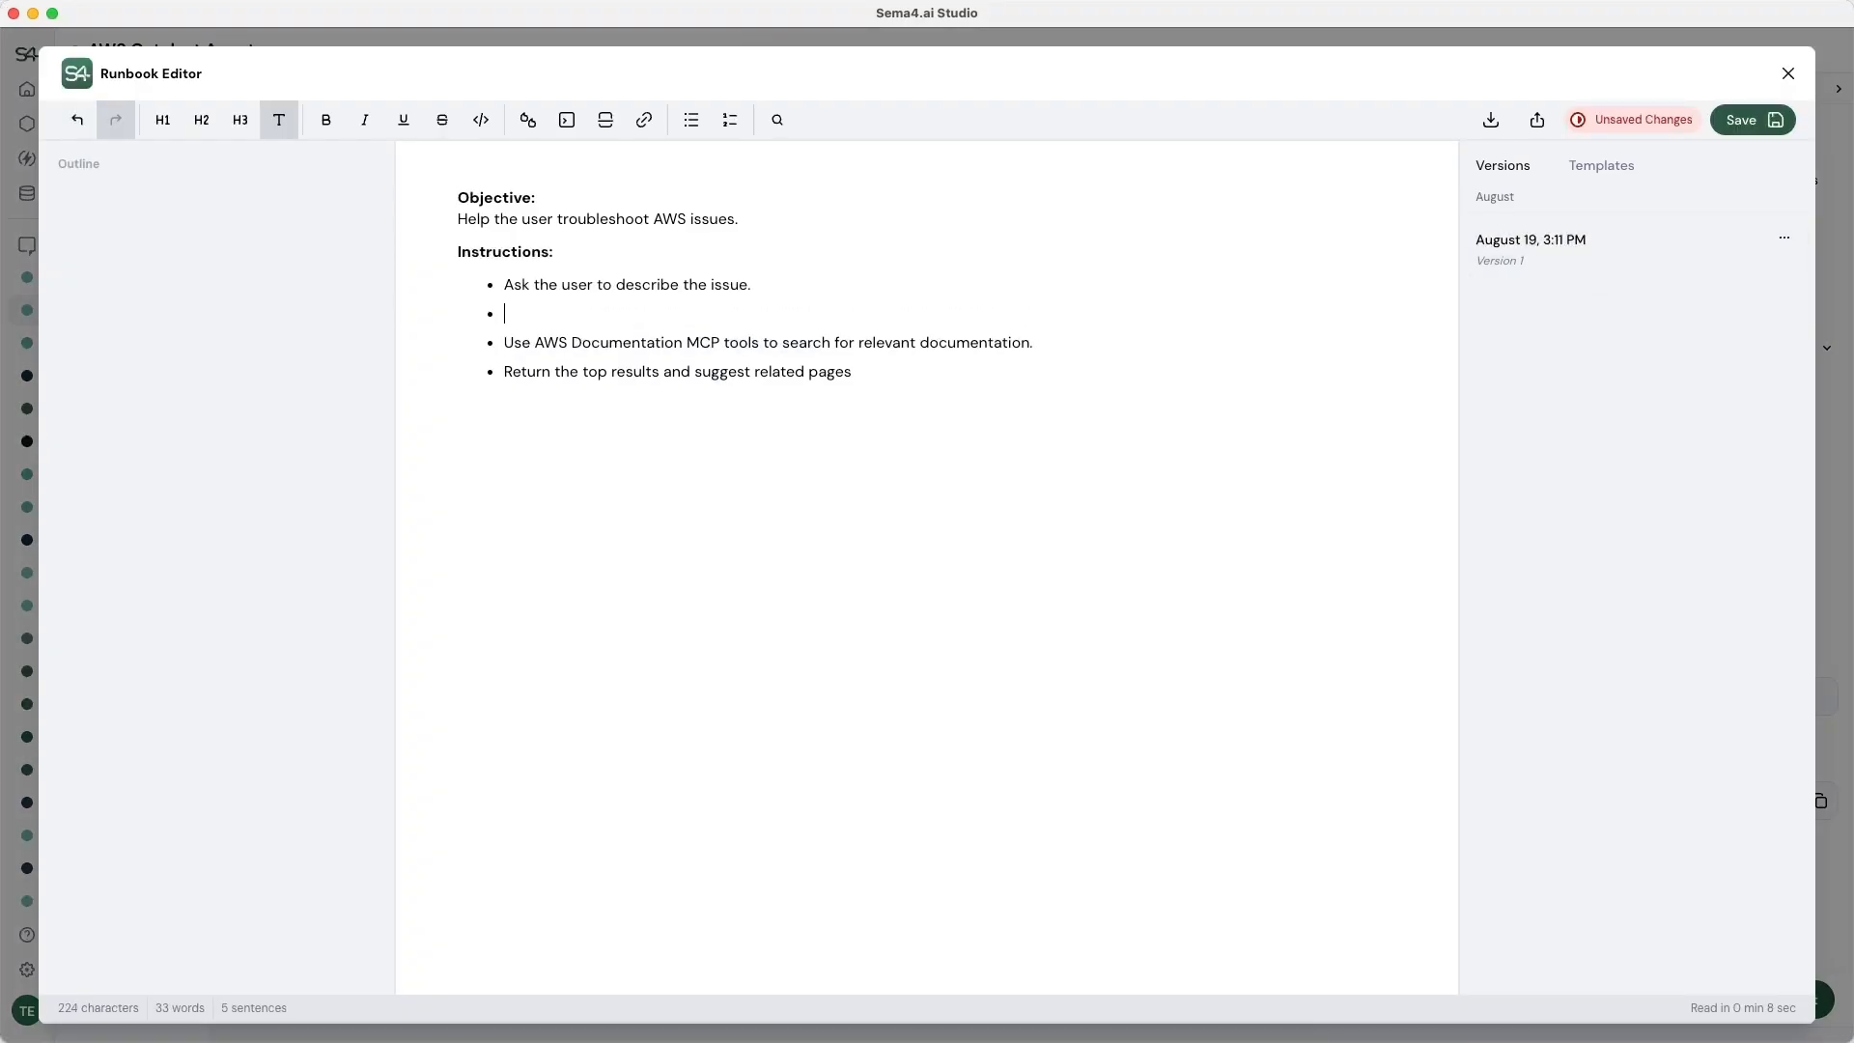
text(Use Classify Severity tool to assess the severity of the issue)
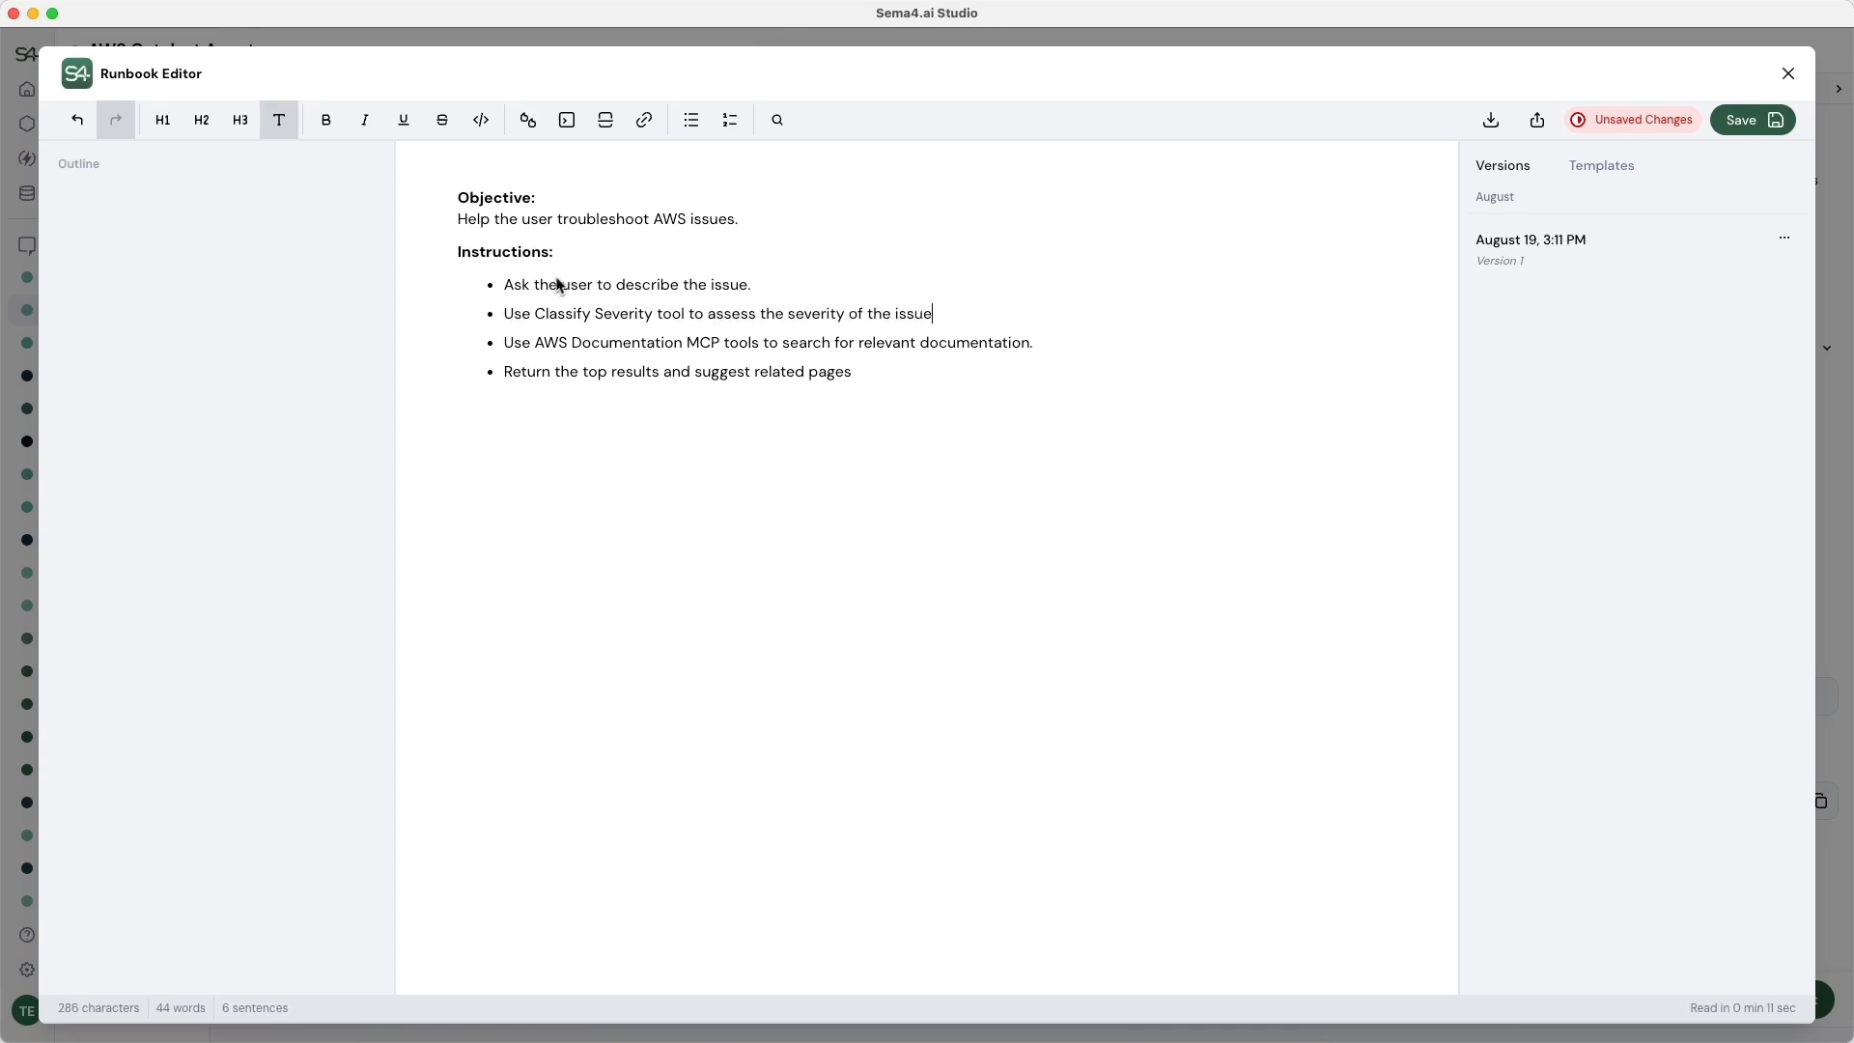
drag(535, 314, 653, 314)
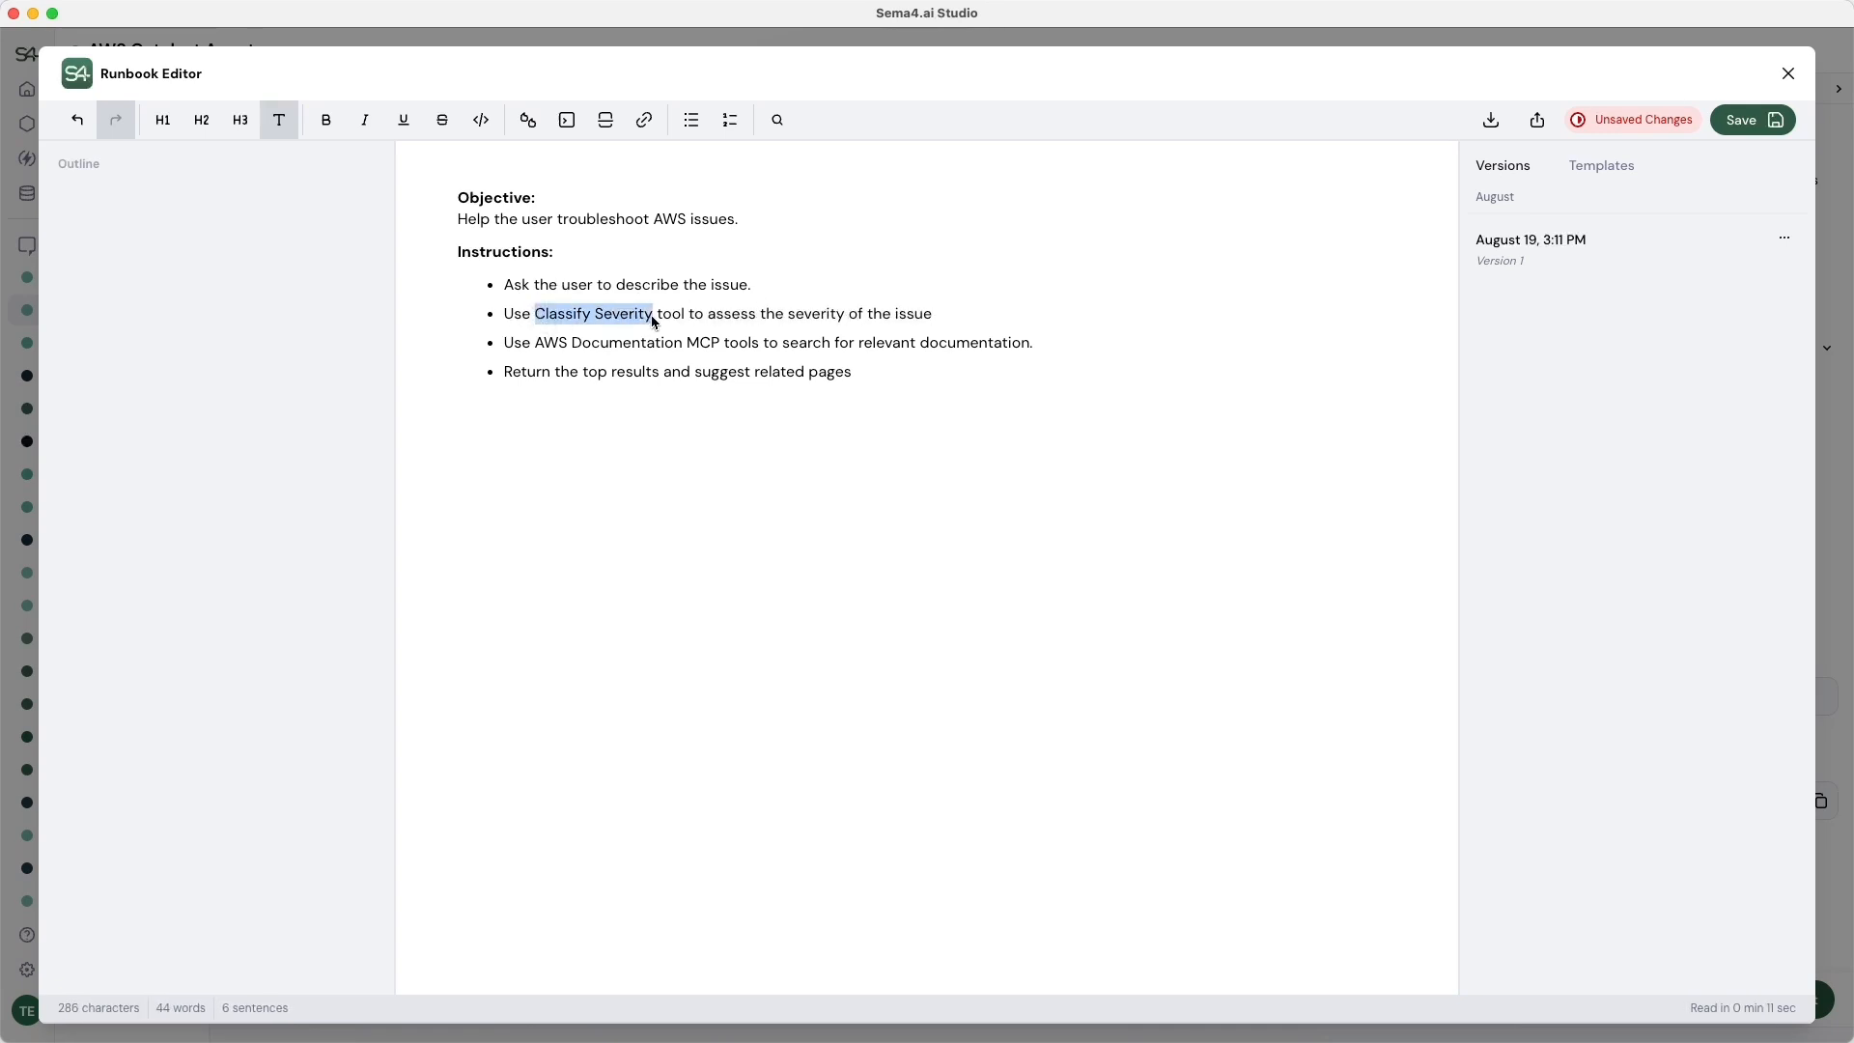
click(480, 120)
Prefix the AWS Documentation bullet with "Then," and save and close the runbook
click(503, 344)
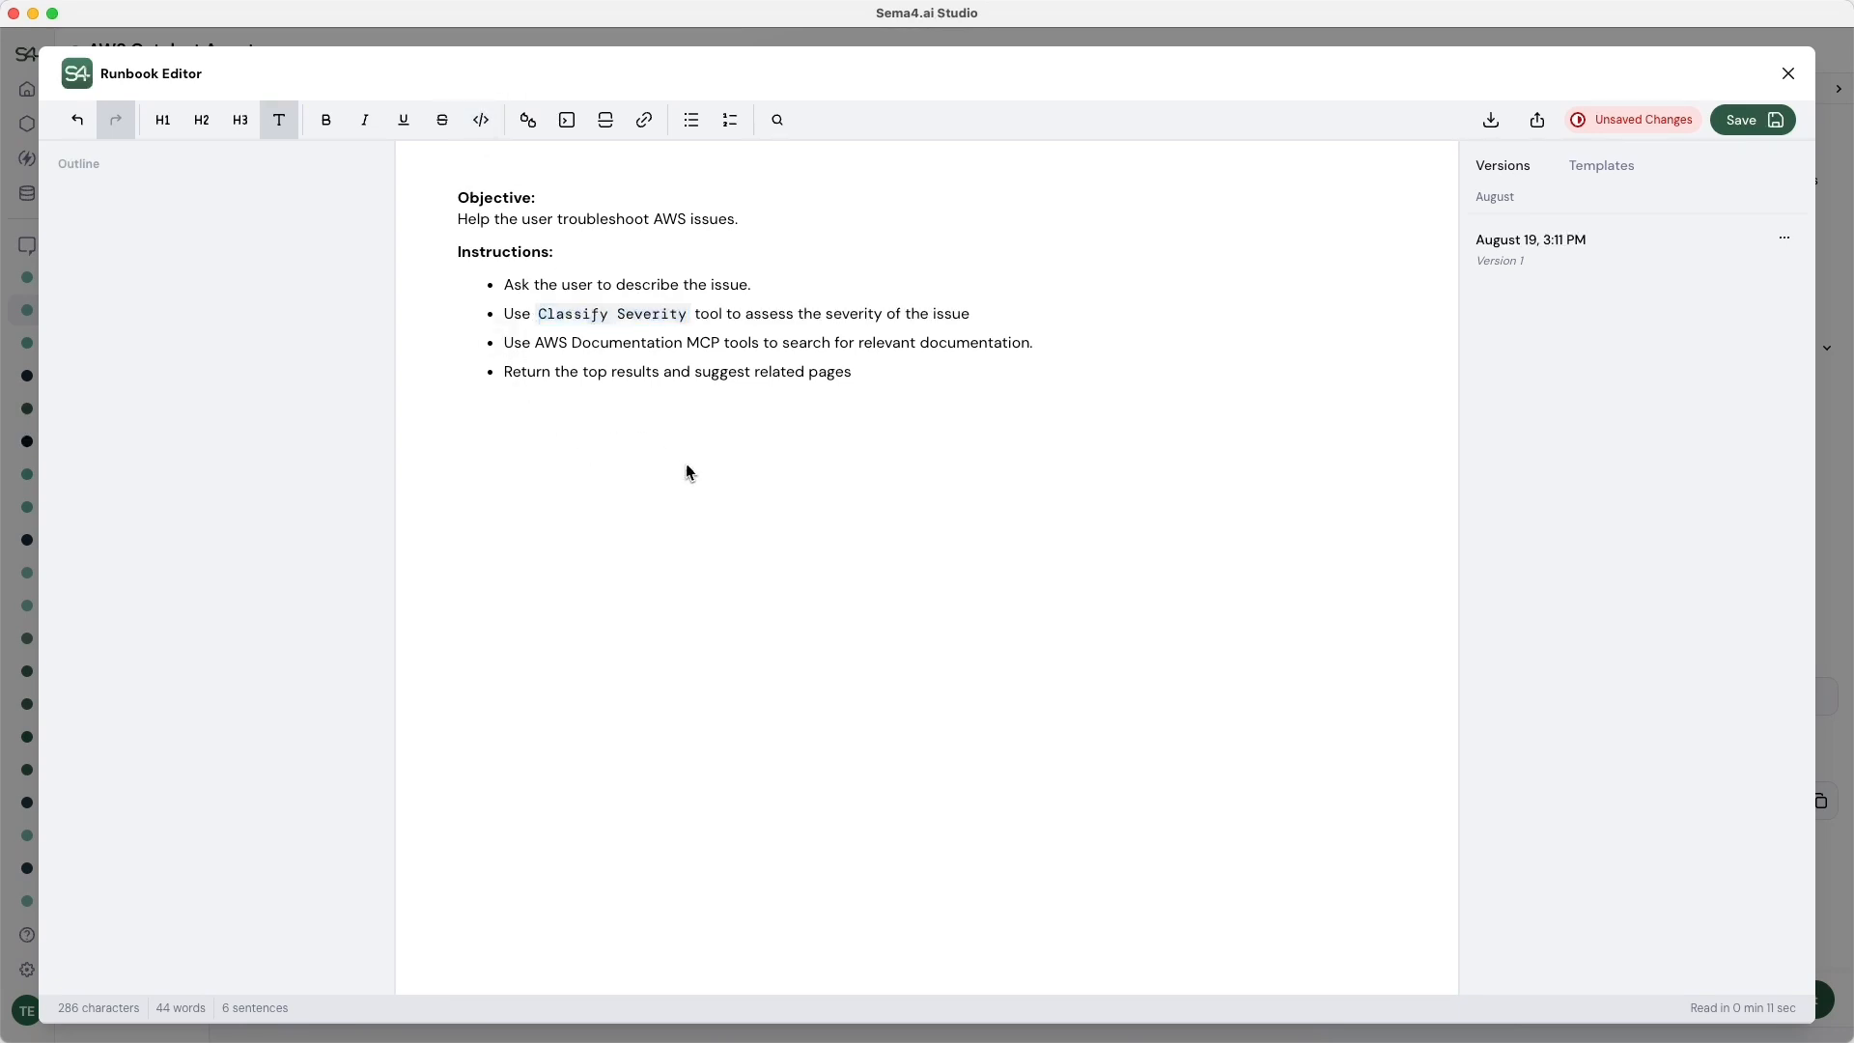
text(Then,)
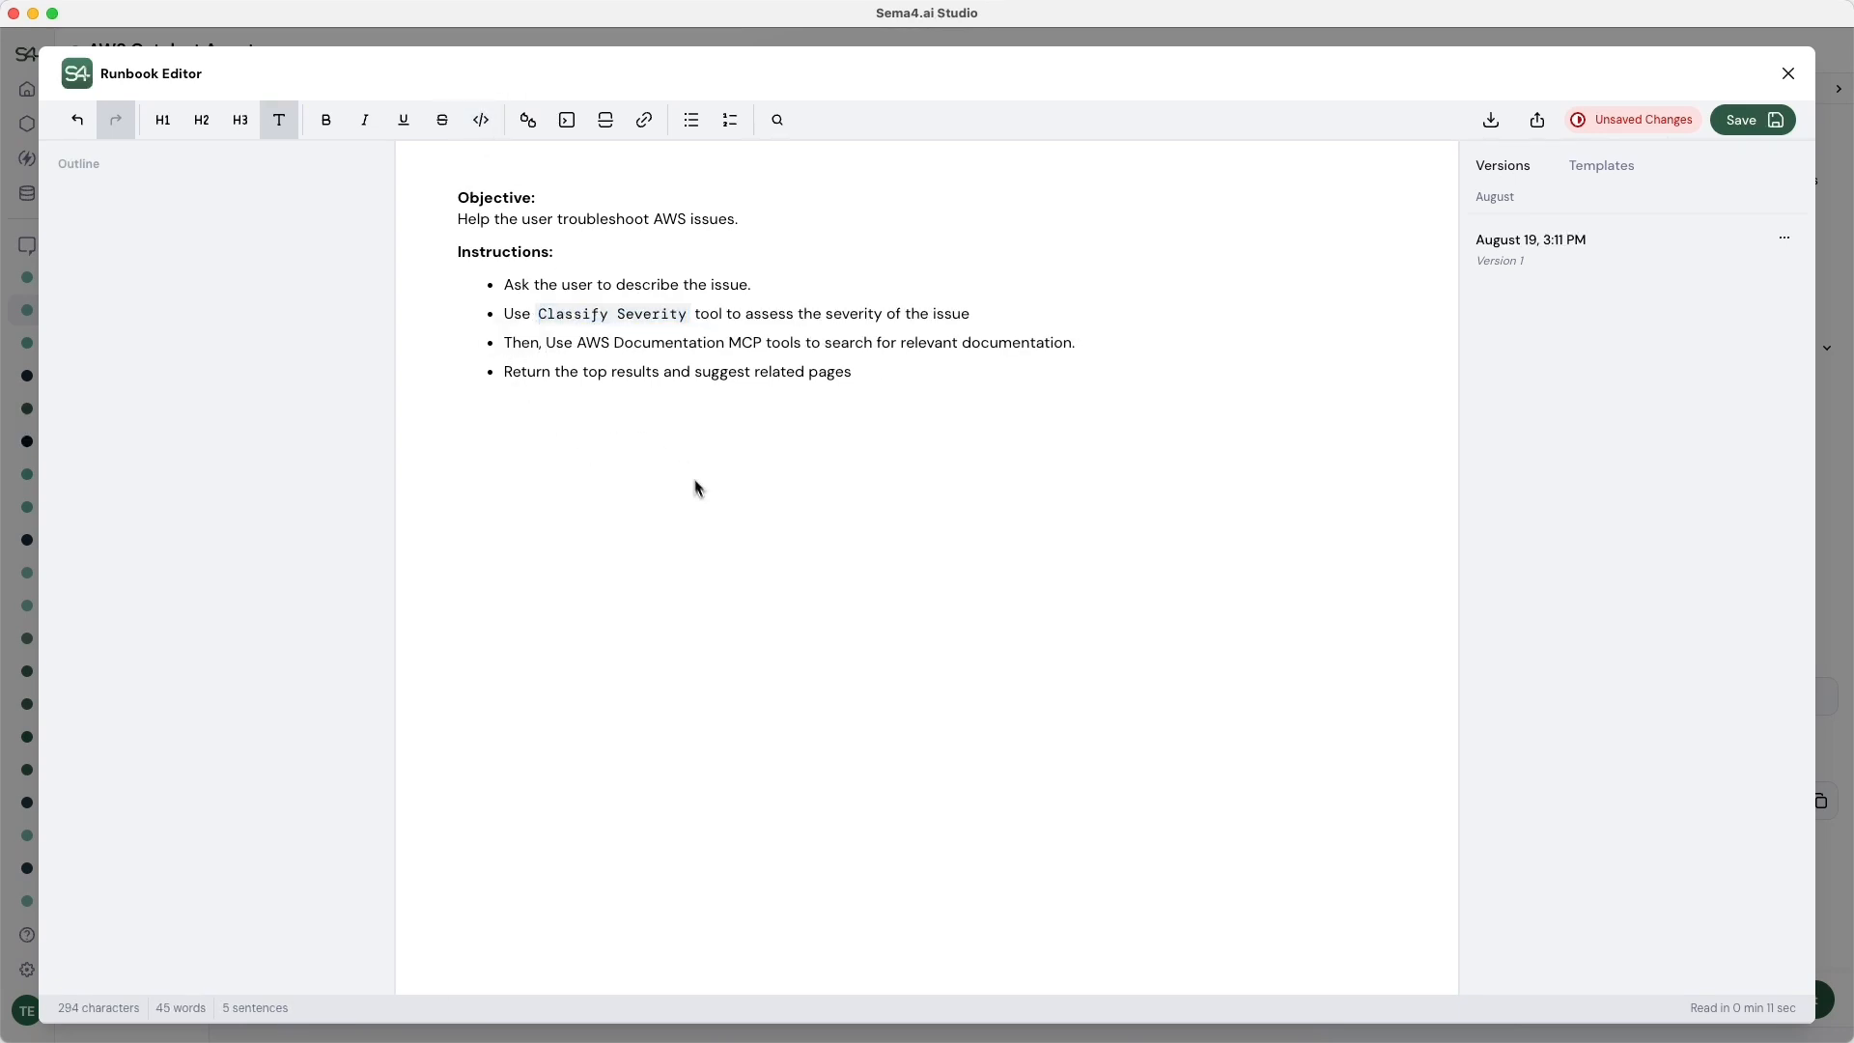
click(1756, 122)
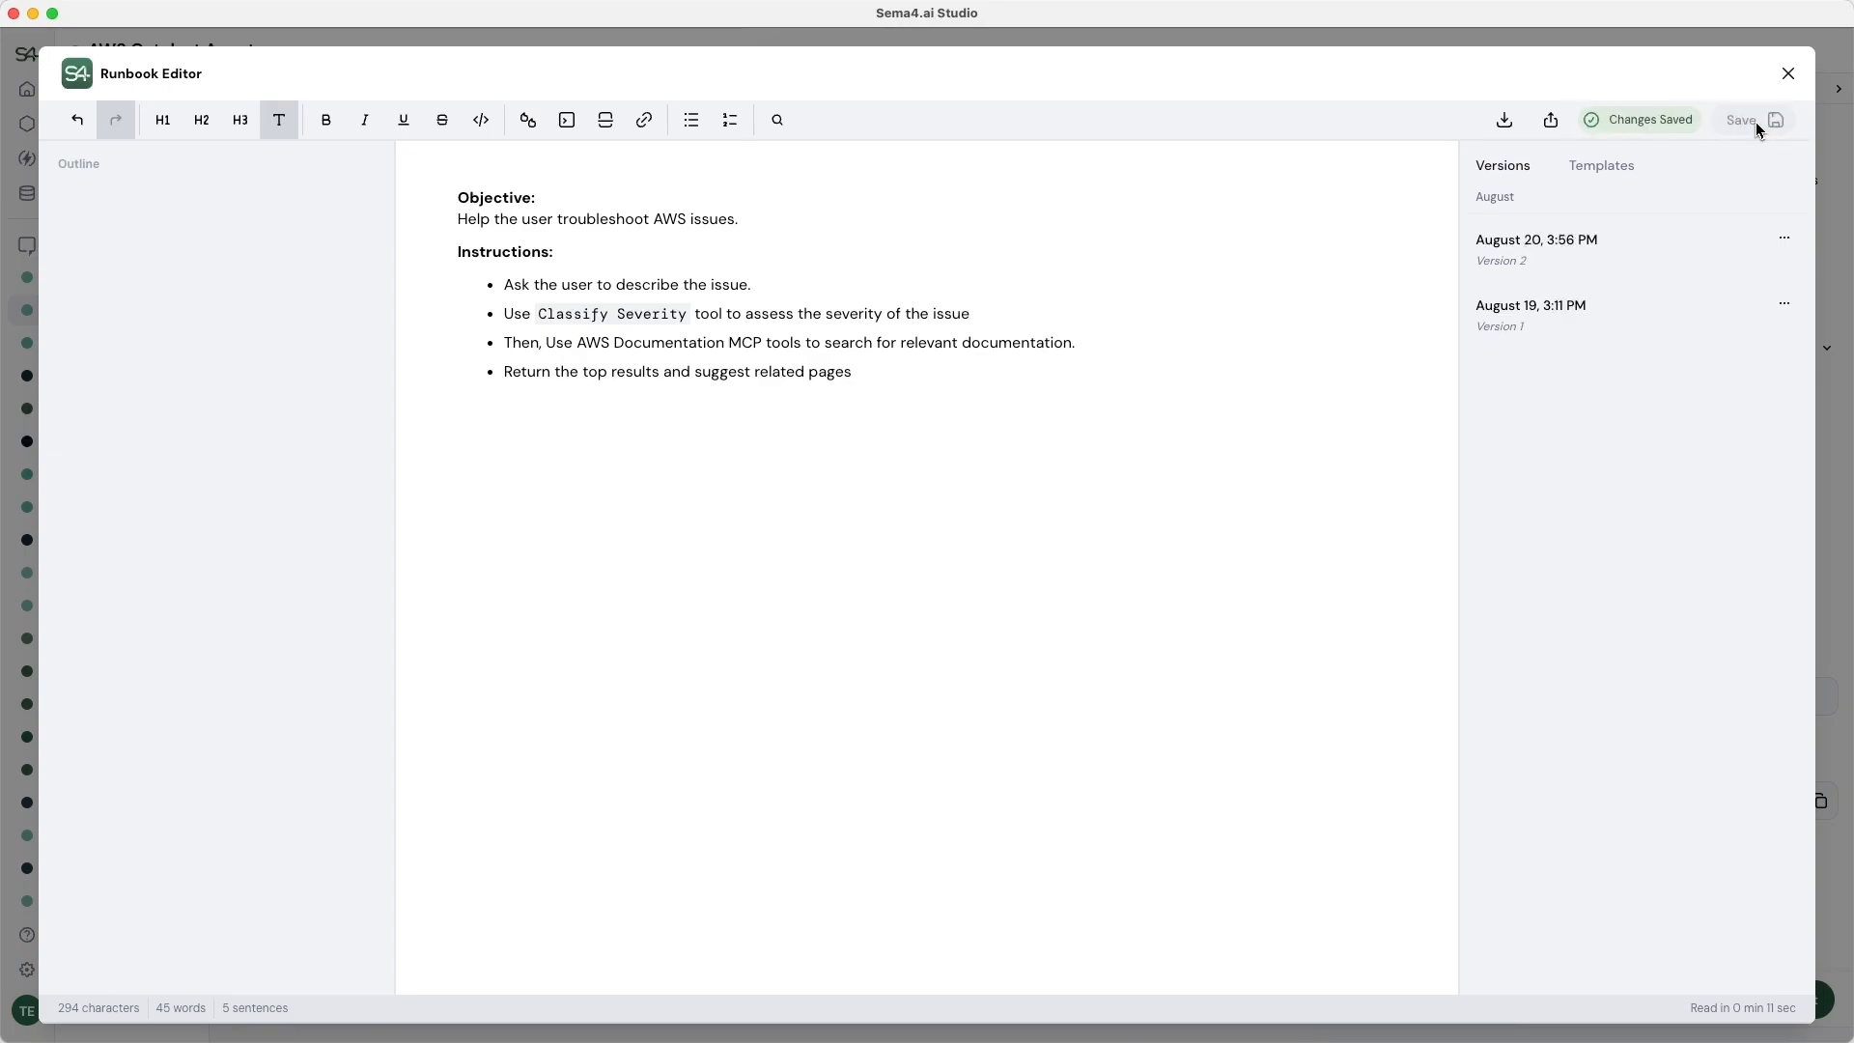
click(1788, 75)
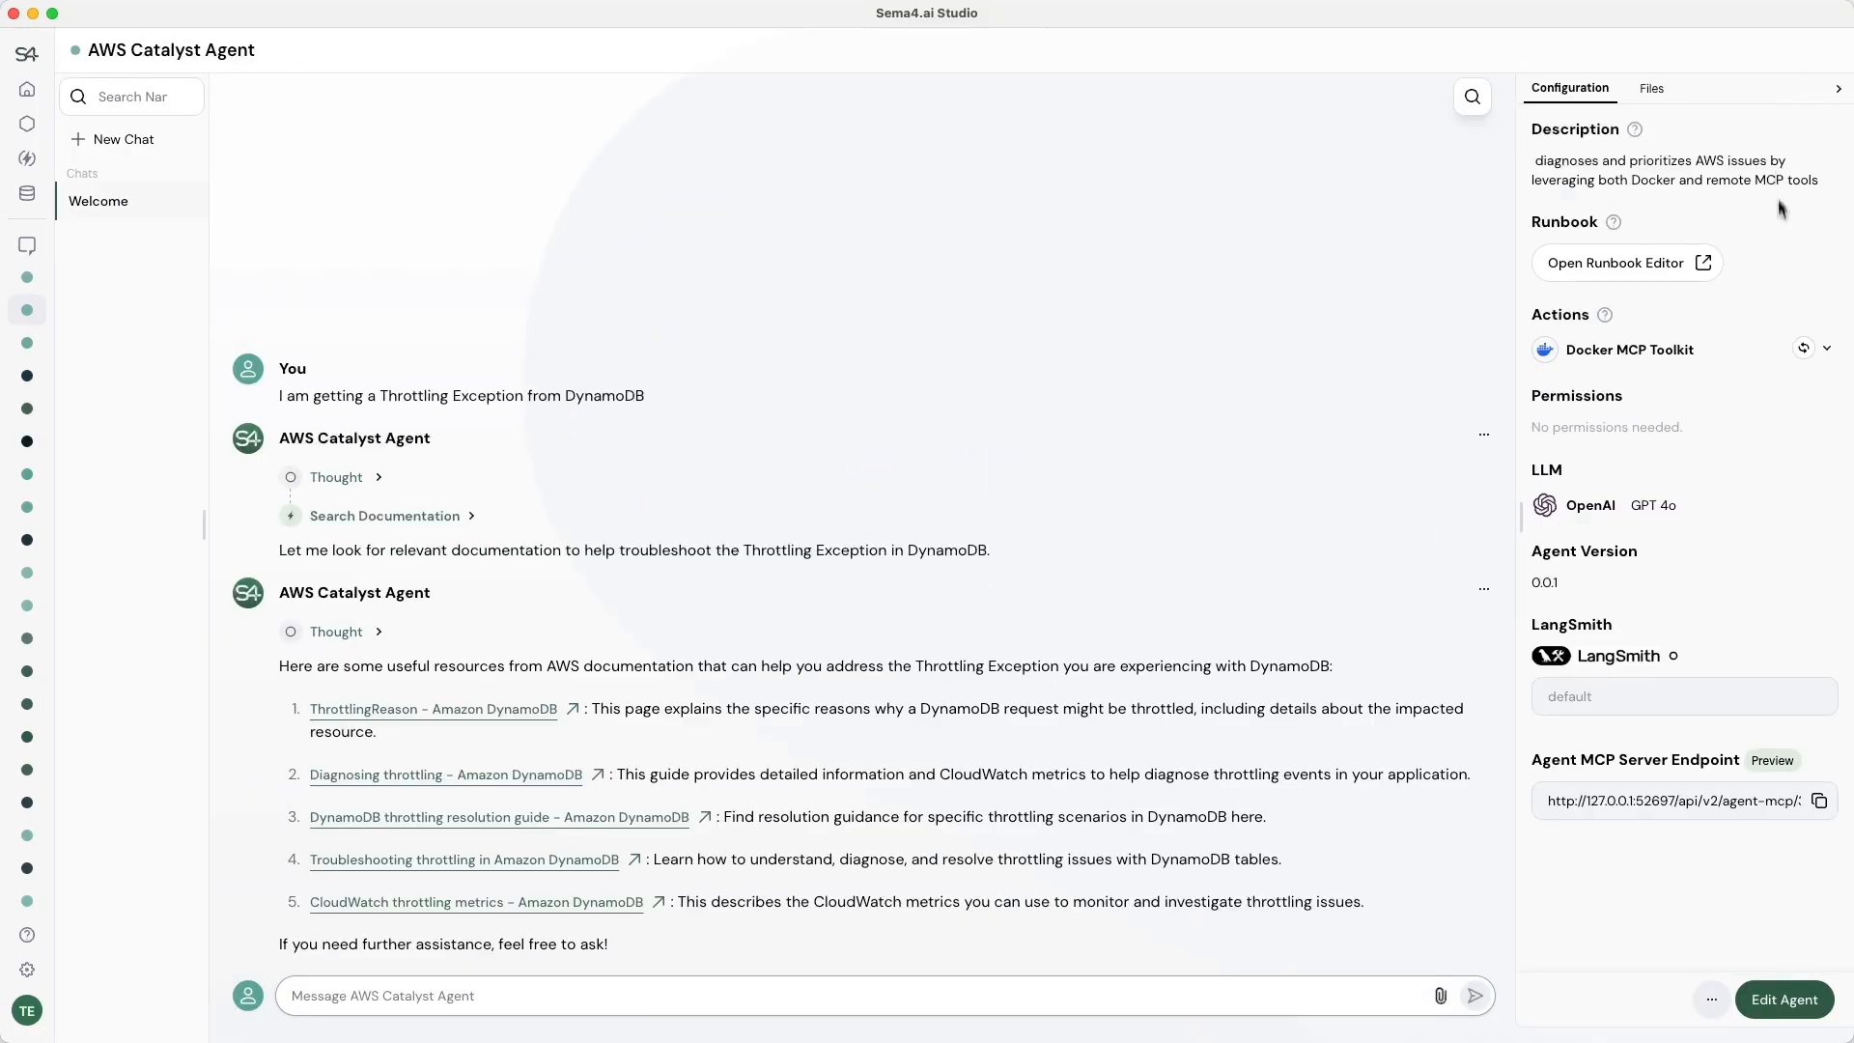
Edit the agent to add the Issue Severity Classifier actions and apply the changes
click(1785, 999)
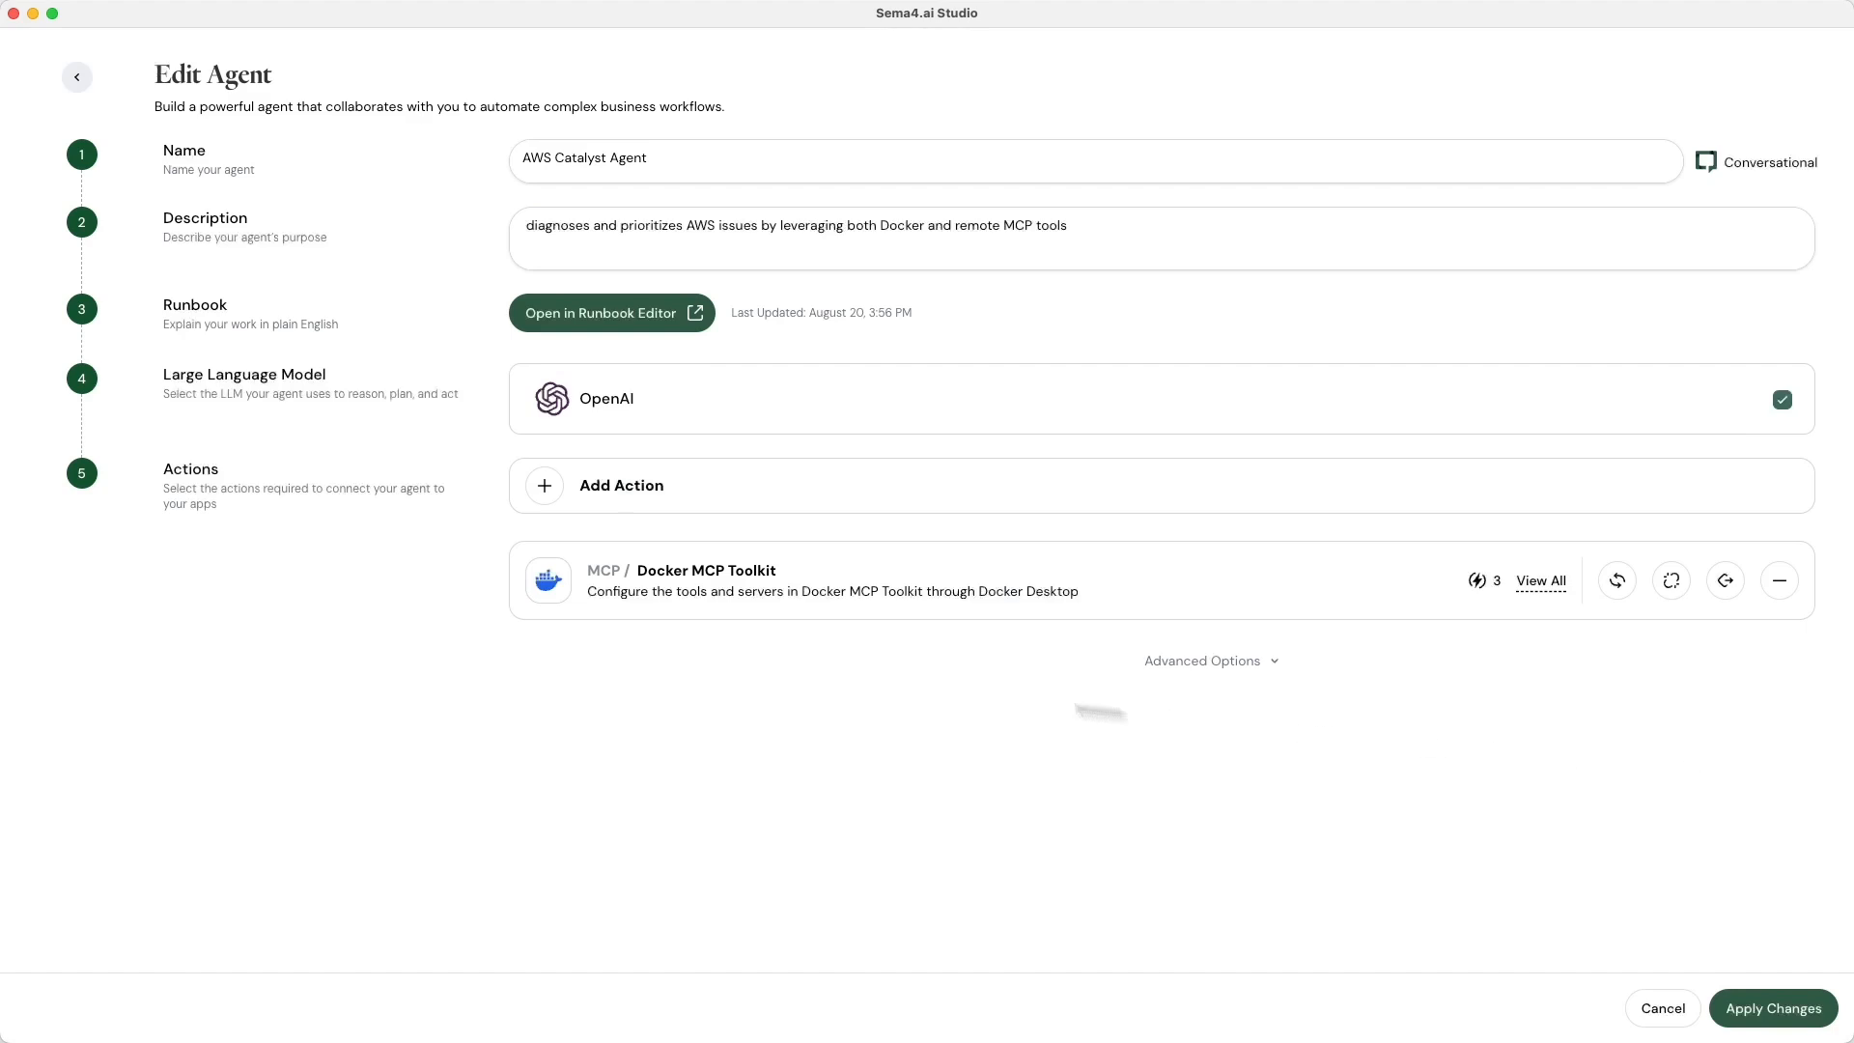
click(545, 485)
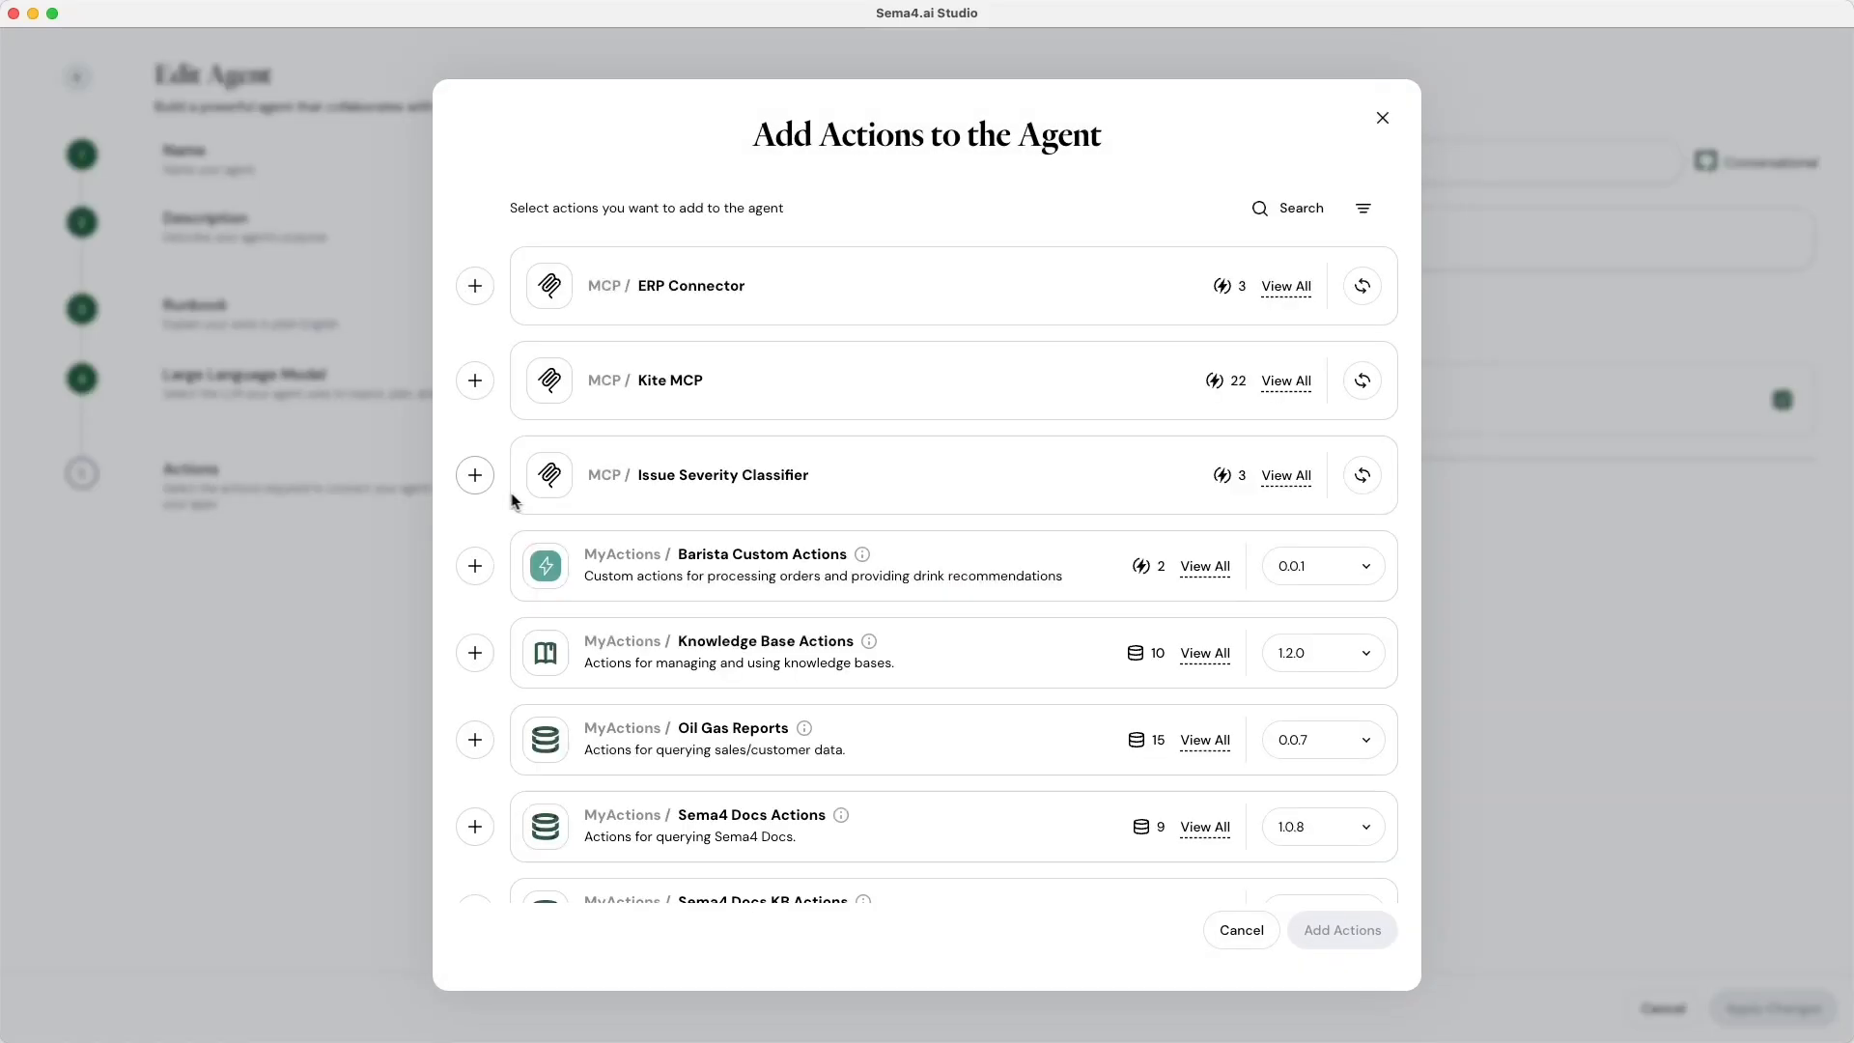
click(476, 483)
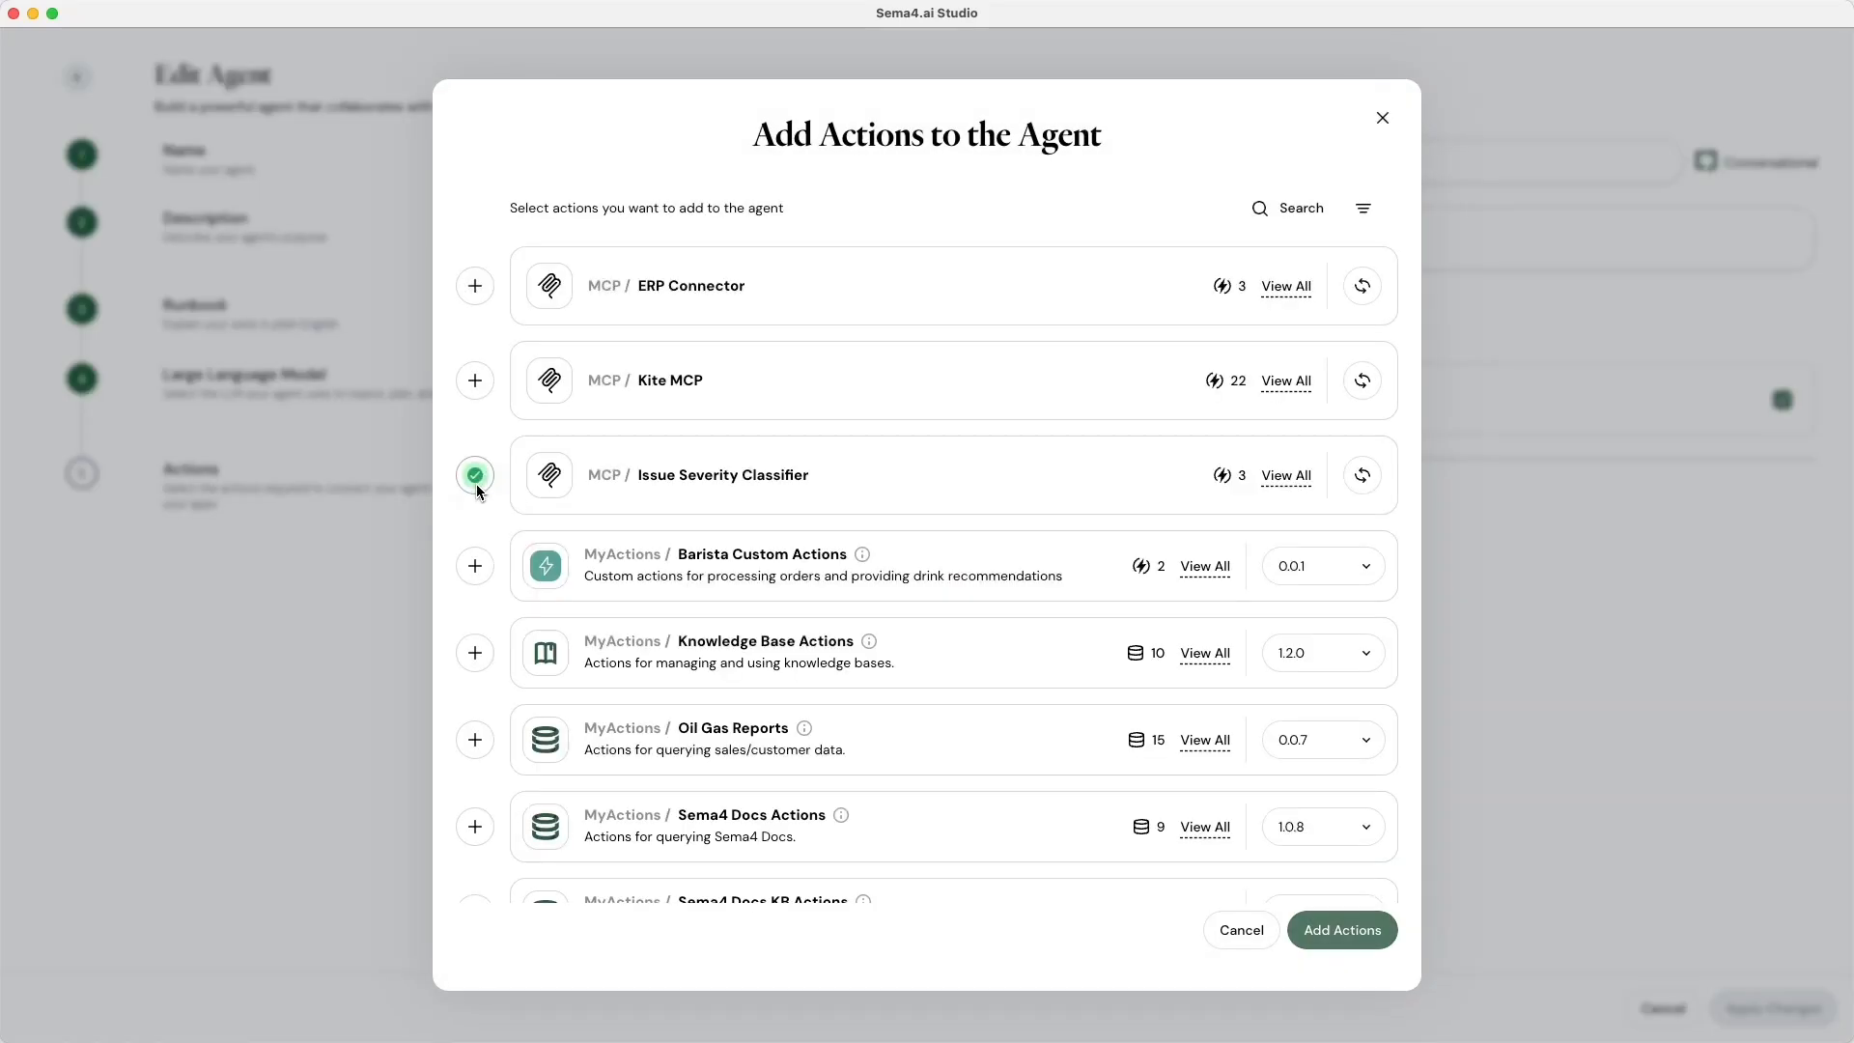
click(1338, 928)
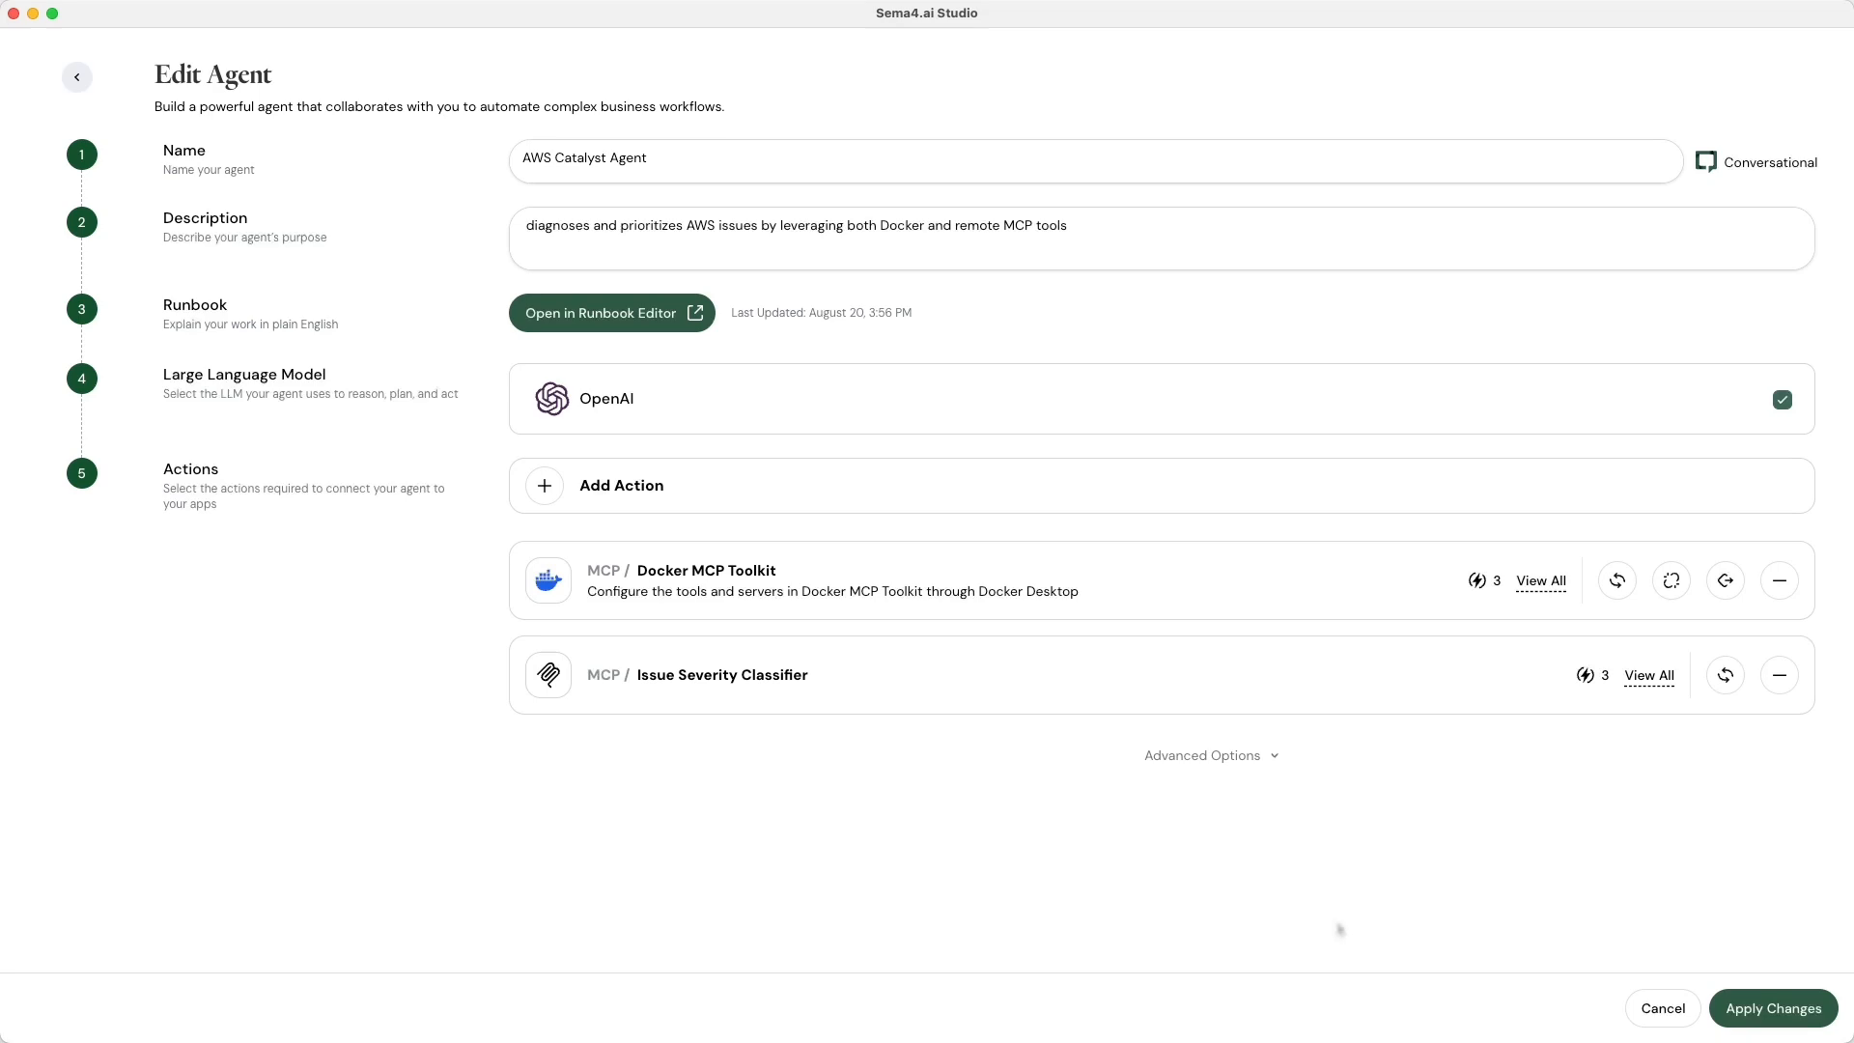
click(1736, 1018)
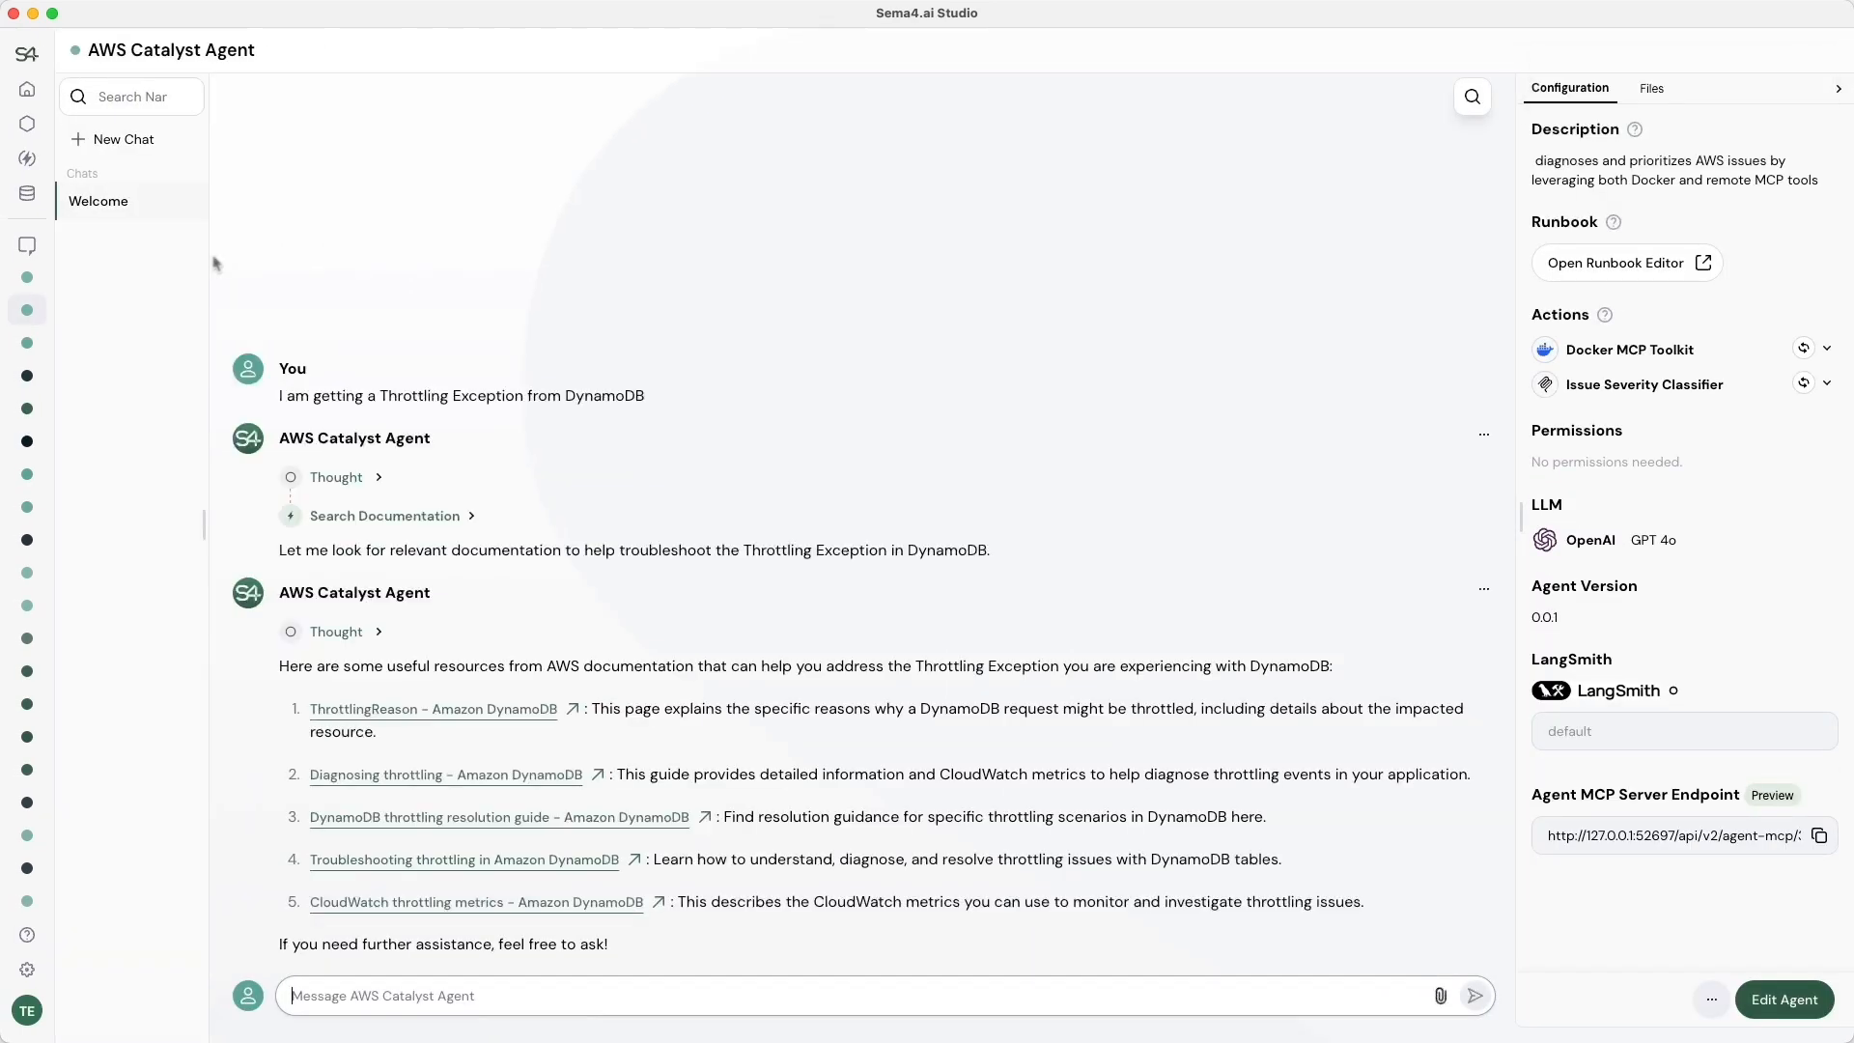
Ask in a new chat "My Lamda function is failing due to permissions when triggered by S3" and inspect the agent's Classify Severity and Thought details
click(145, 143)
text(My Lamd)
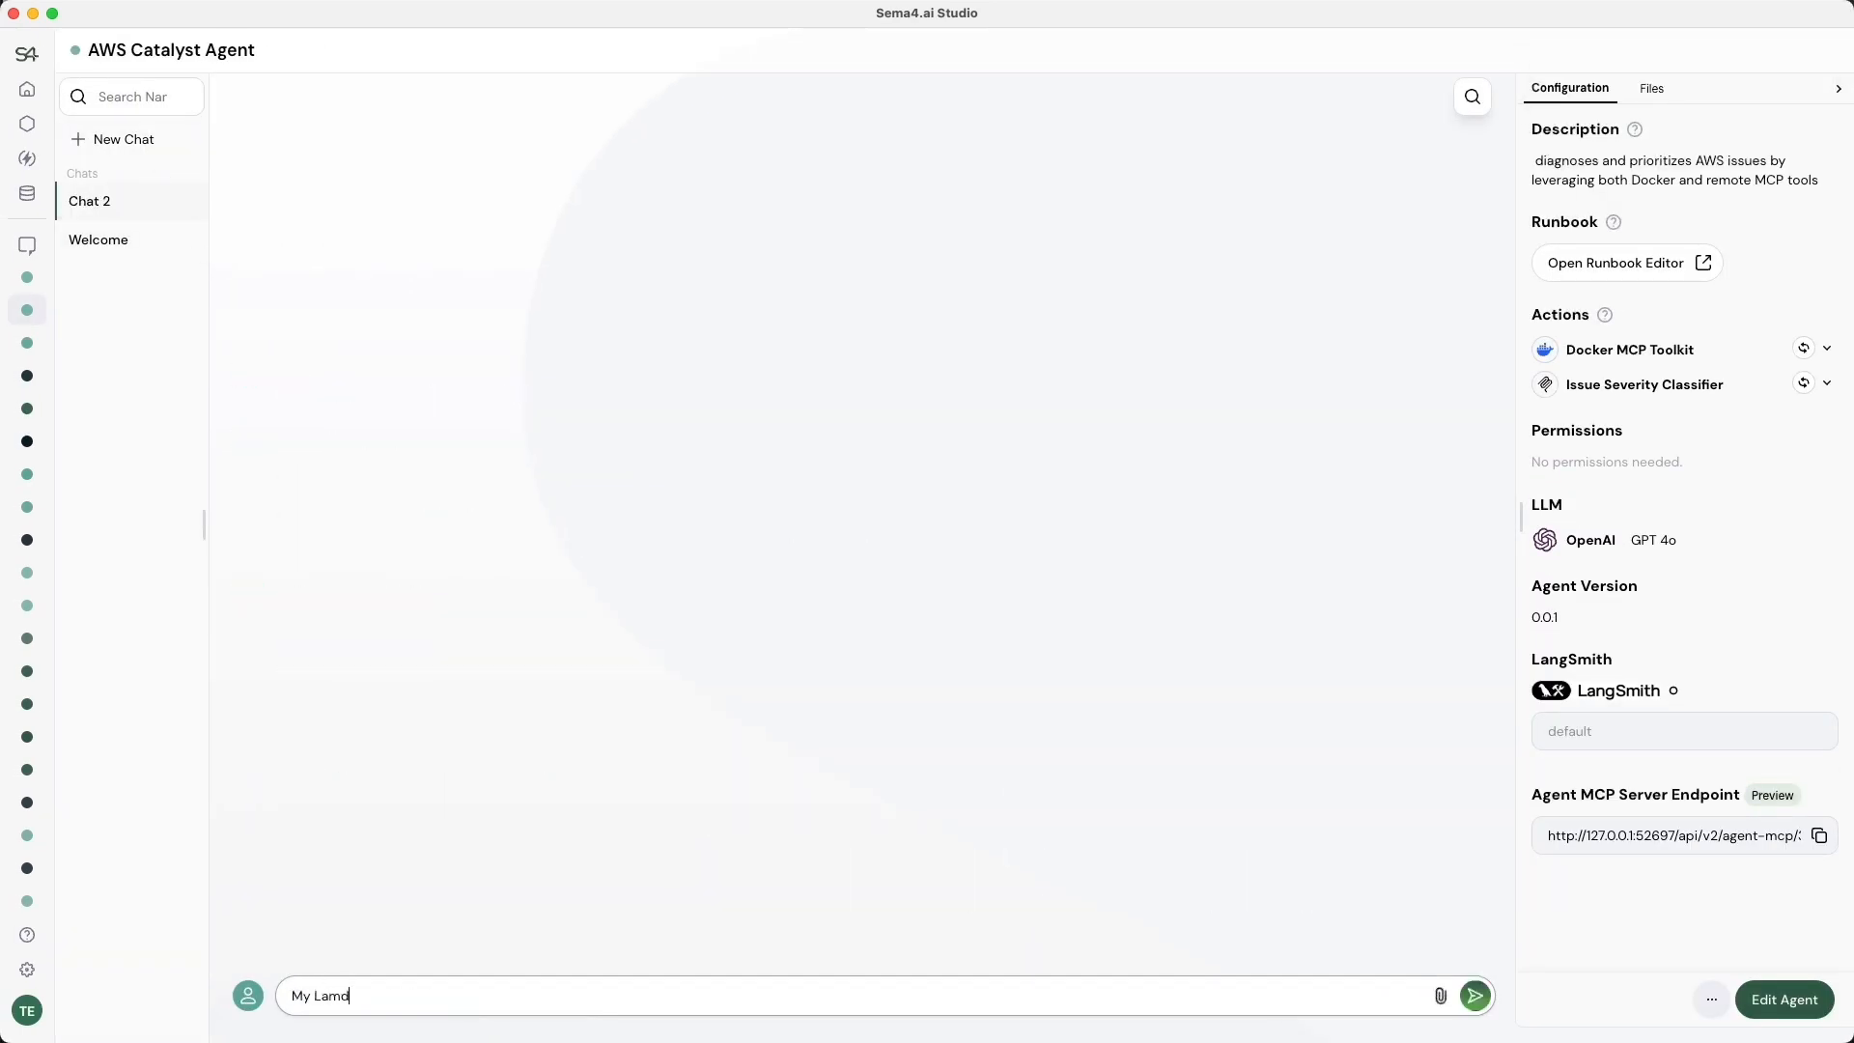
text(a function is failing dur)
text( to permissions when trig)
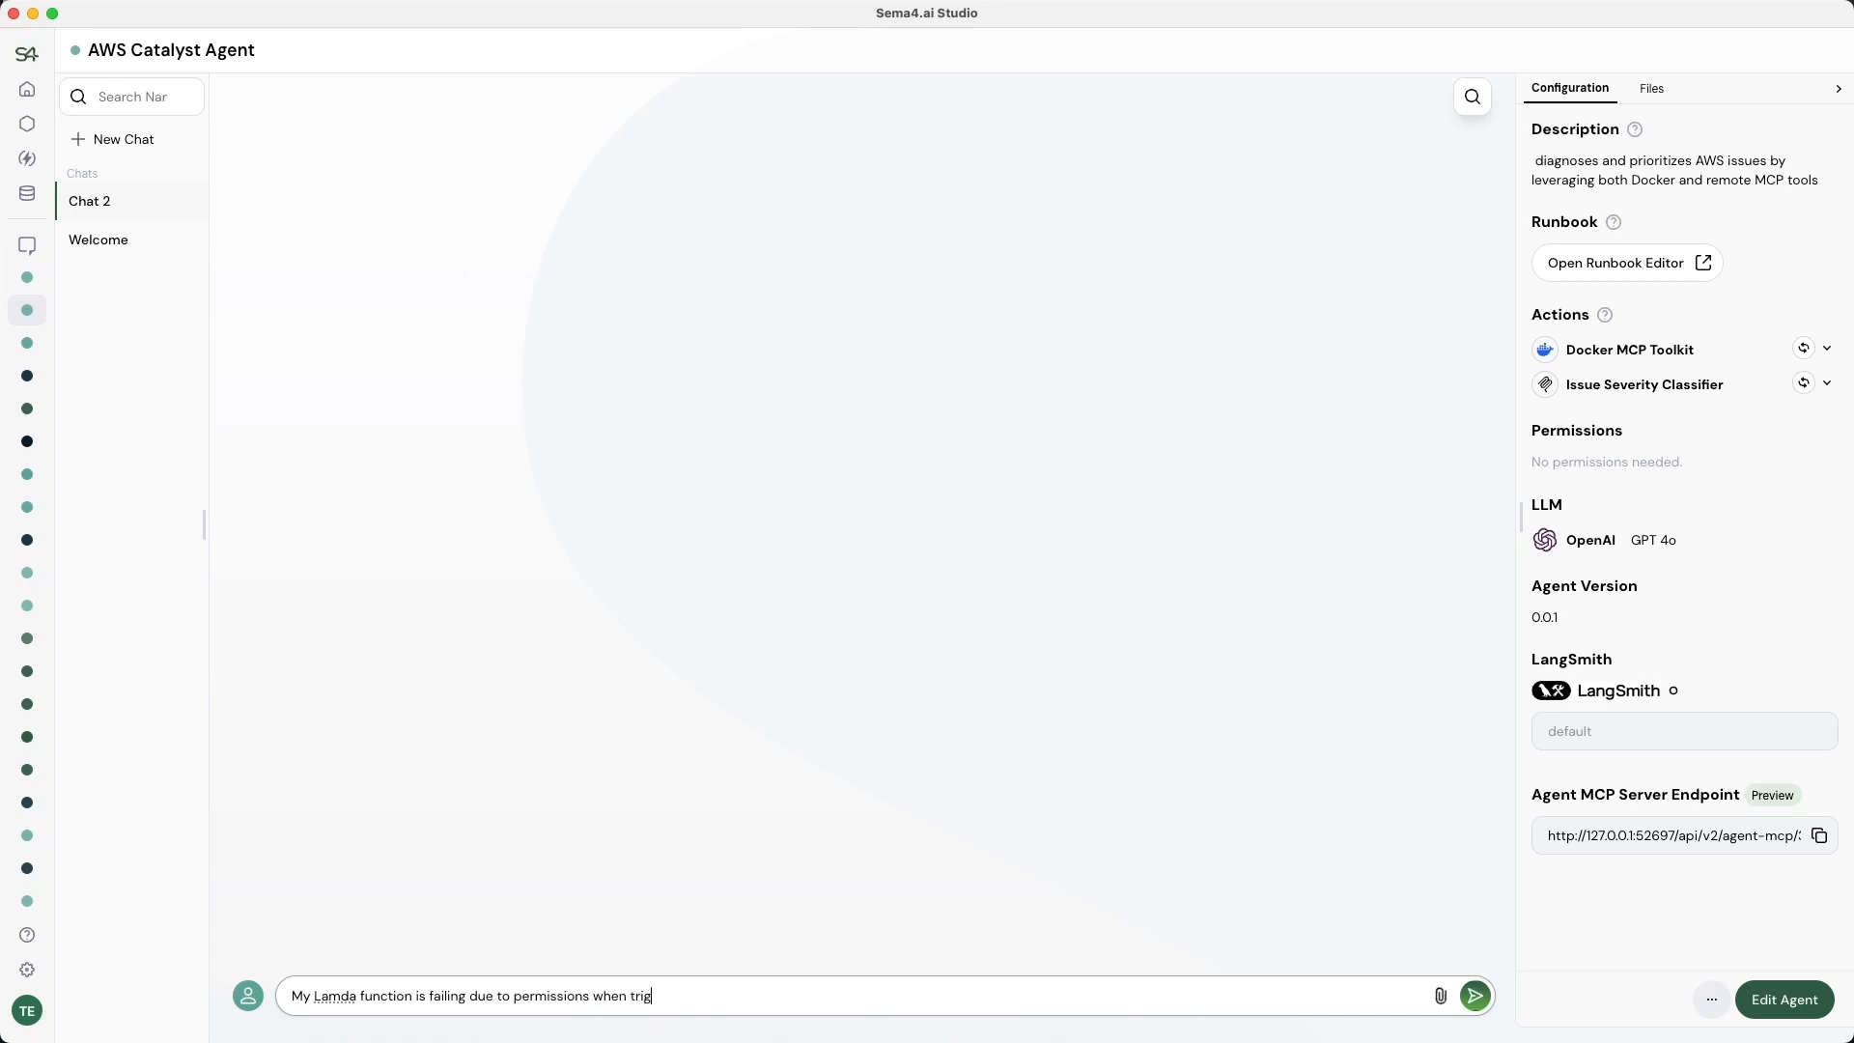
text(gered by S3)
key(Return)
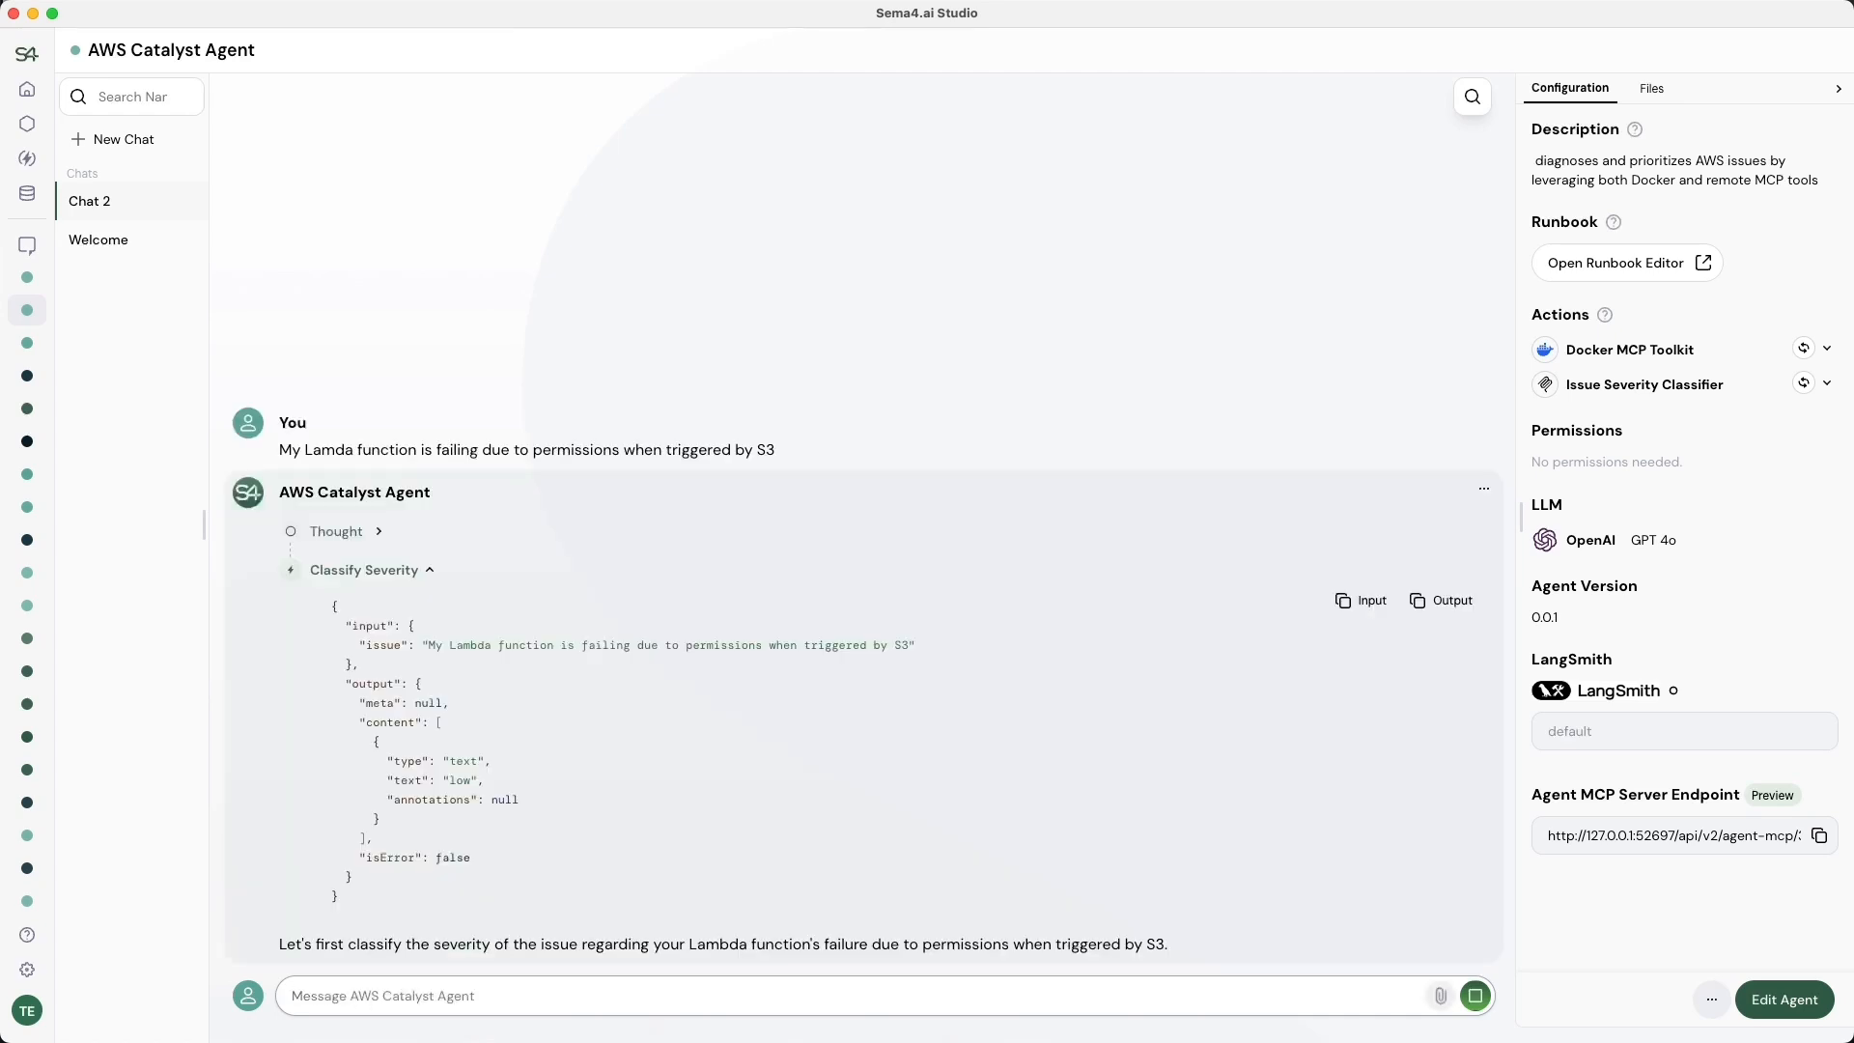
click(390, 571)
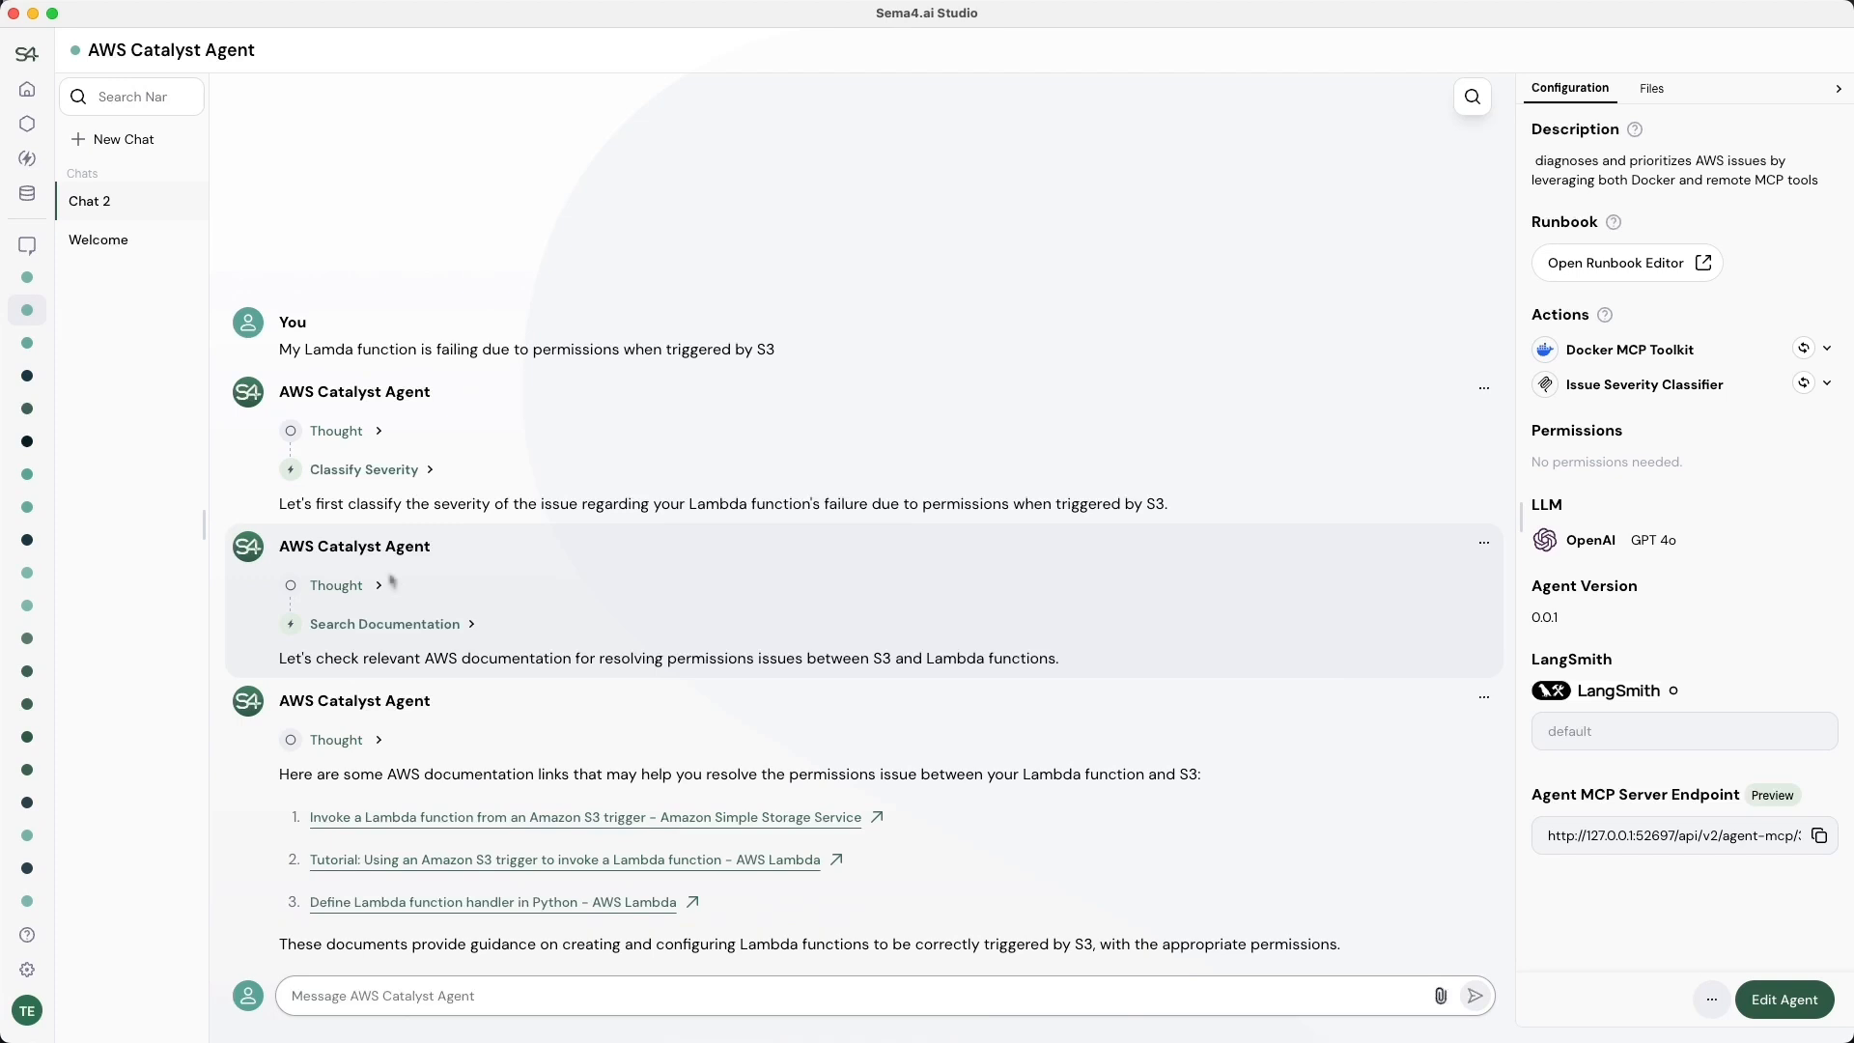
click(367, 588)
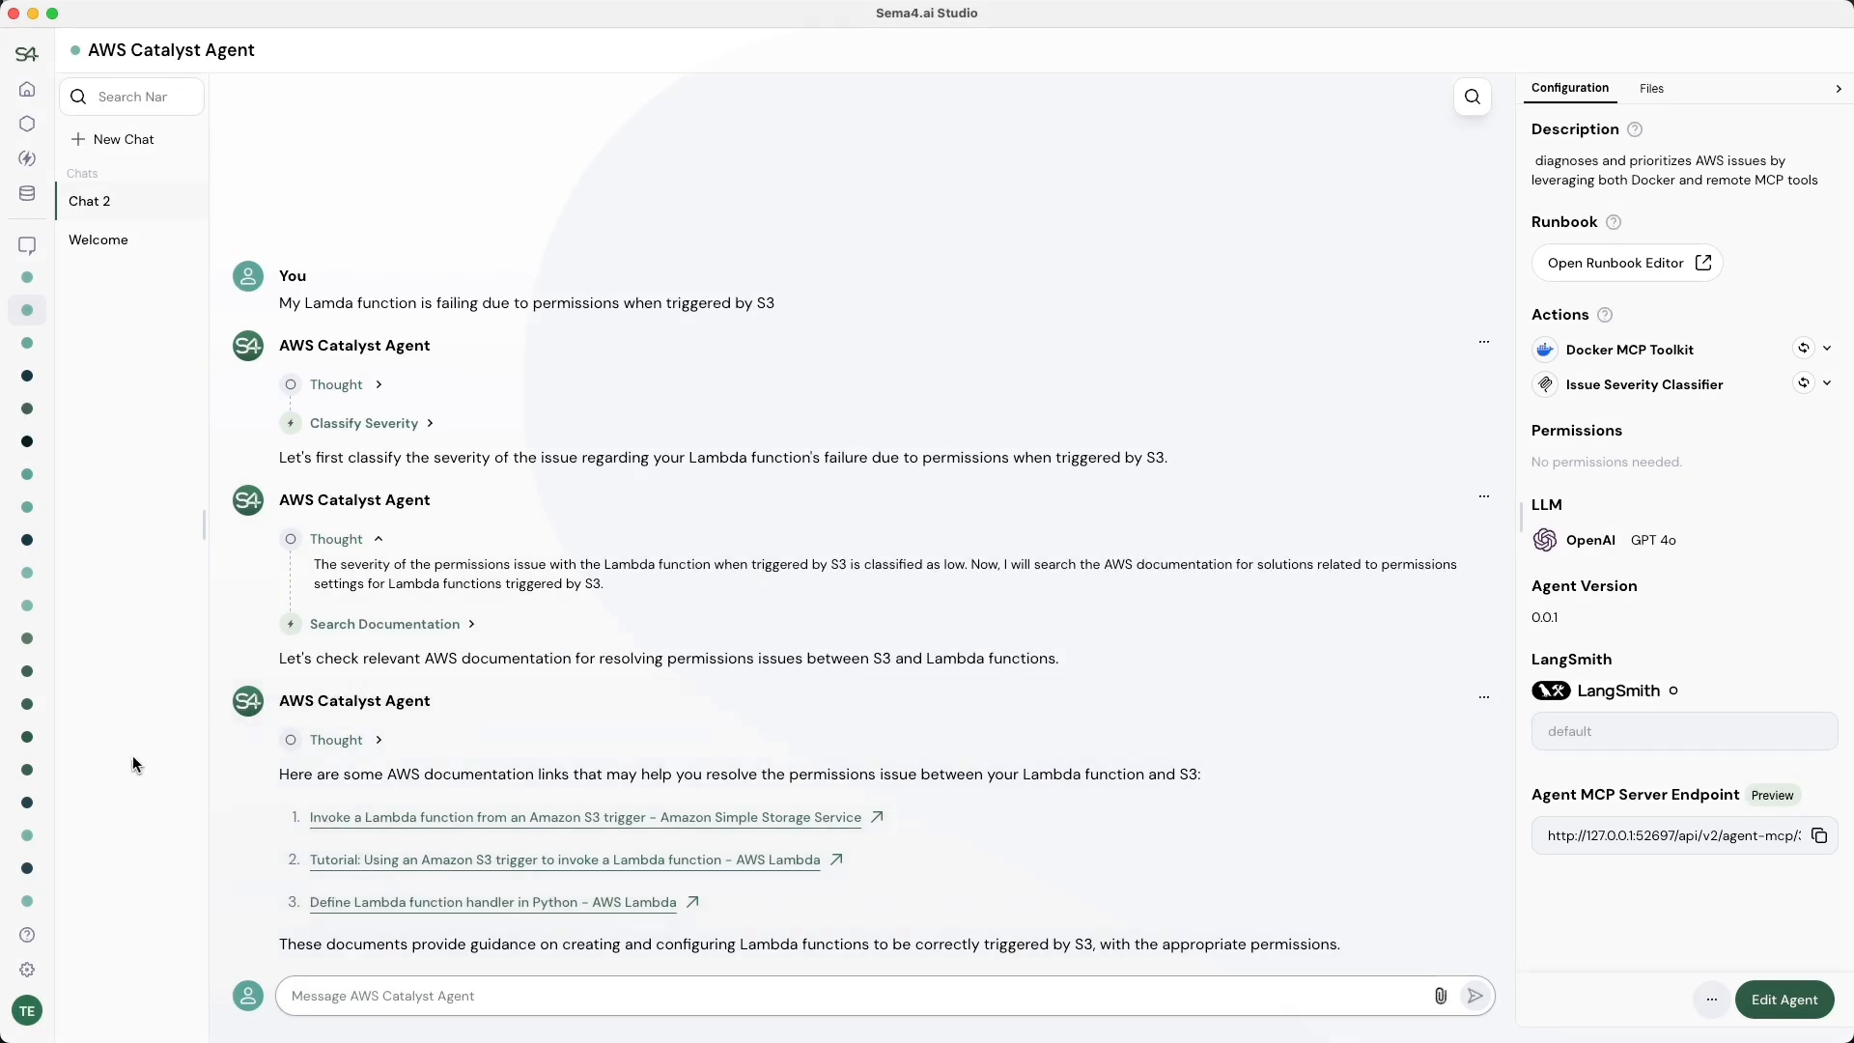
Enable Experiments (Preview Features) in the advanced application settings
mouse_move(102, 797)
click(44, 970)
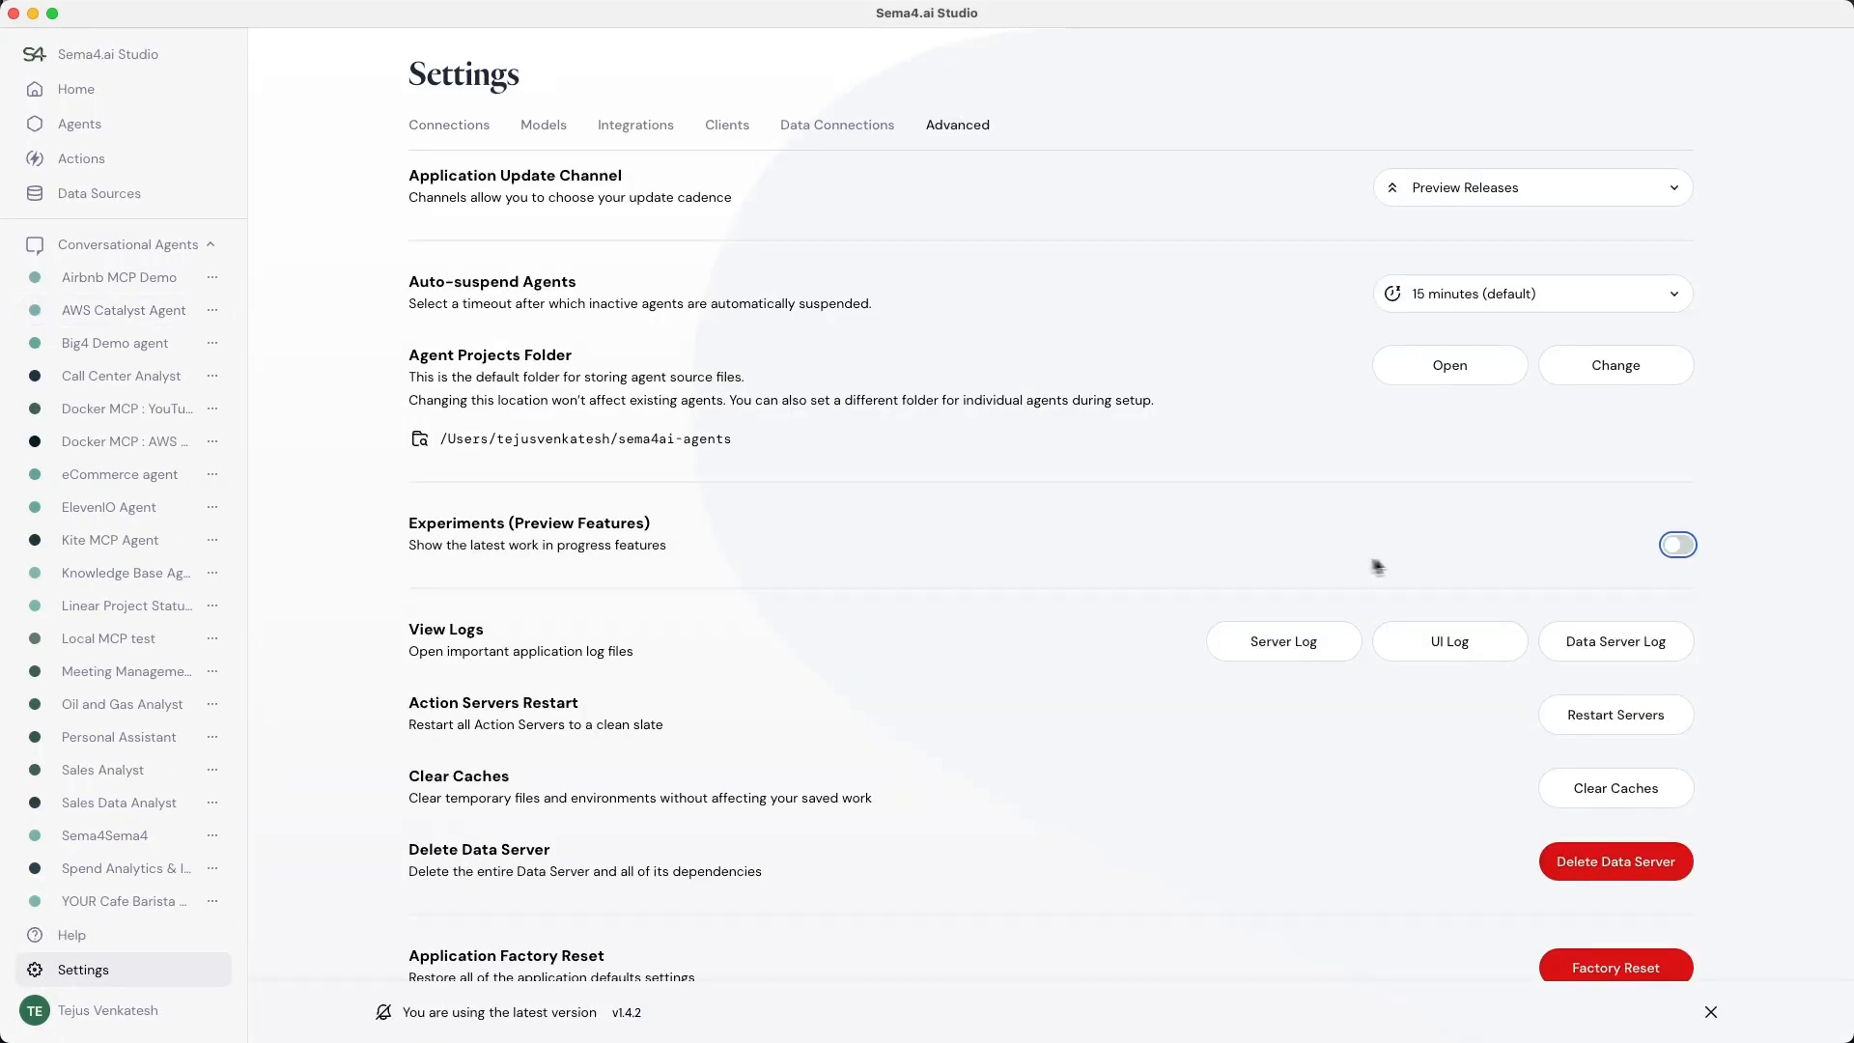
click(1671, 549)
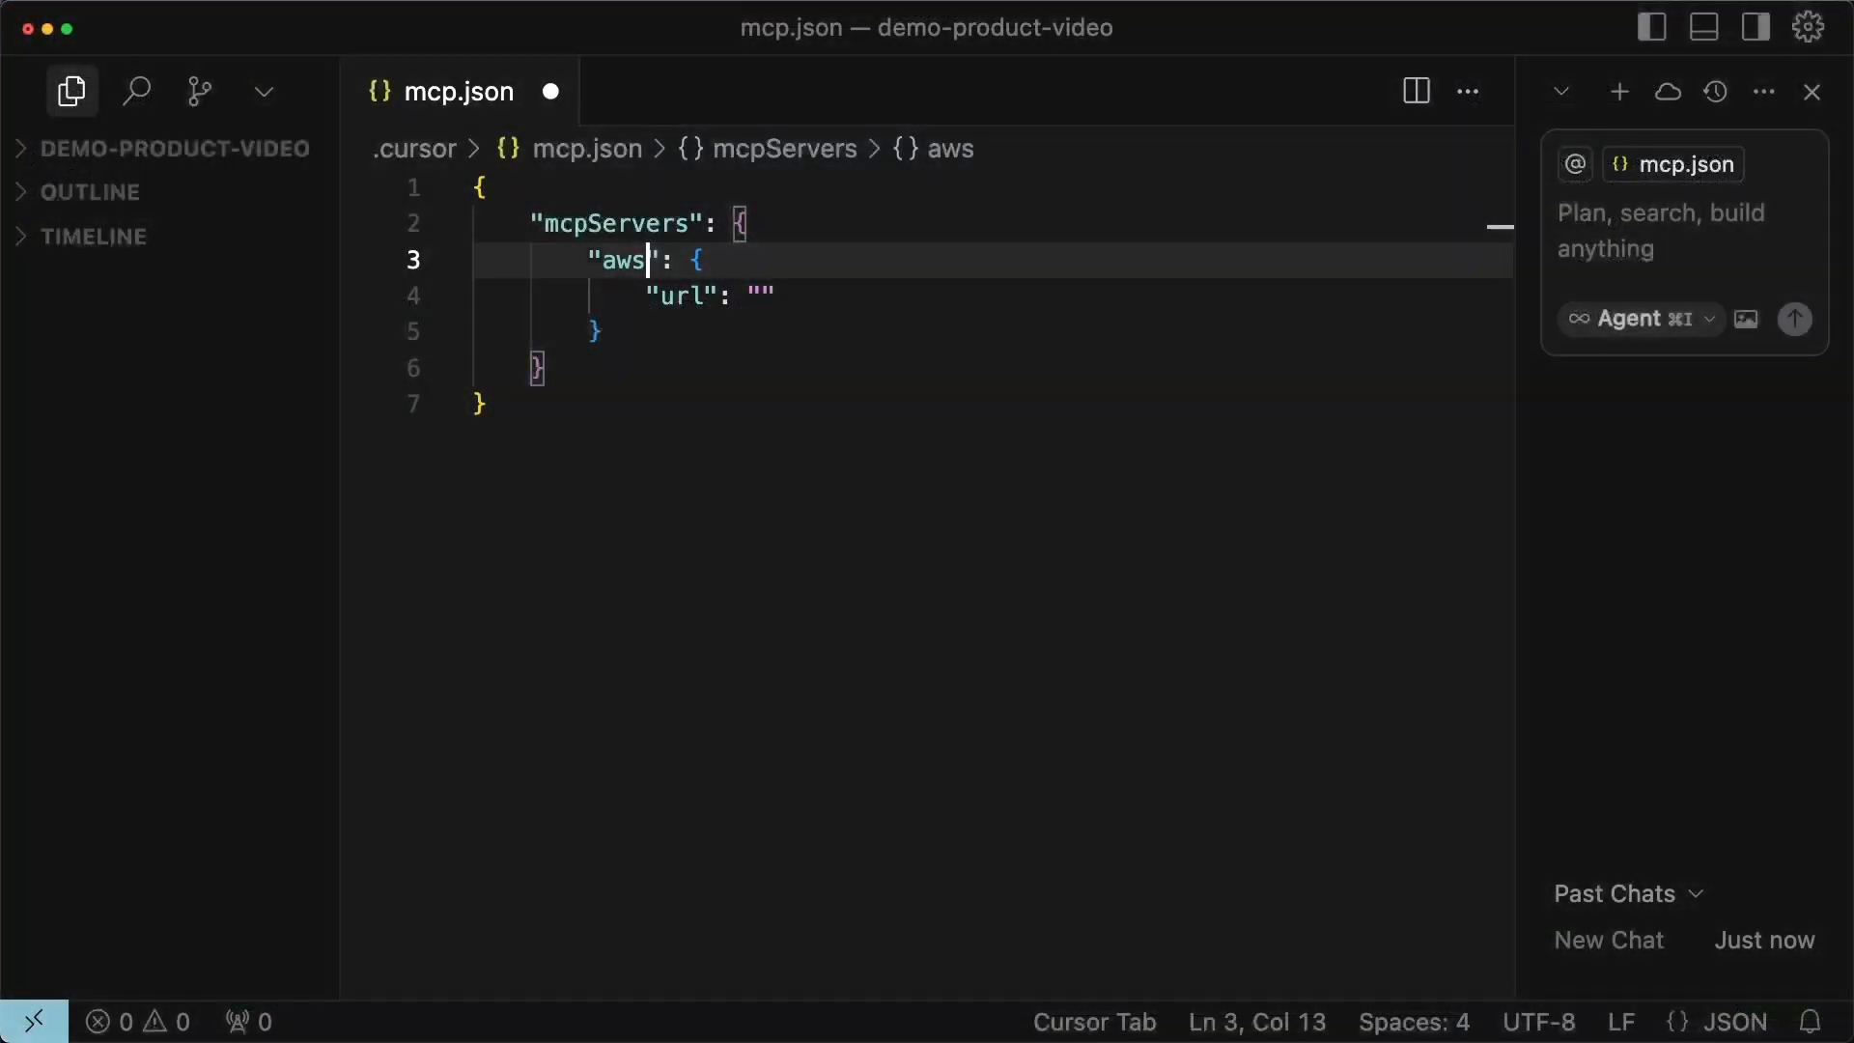
text(-catalyst-)
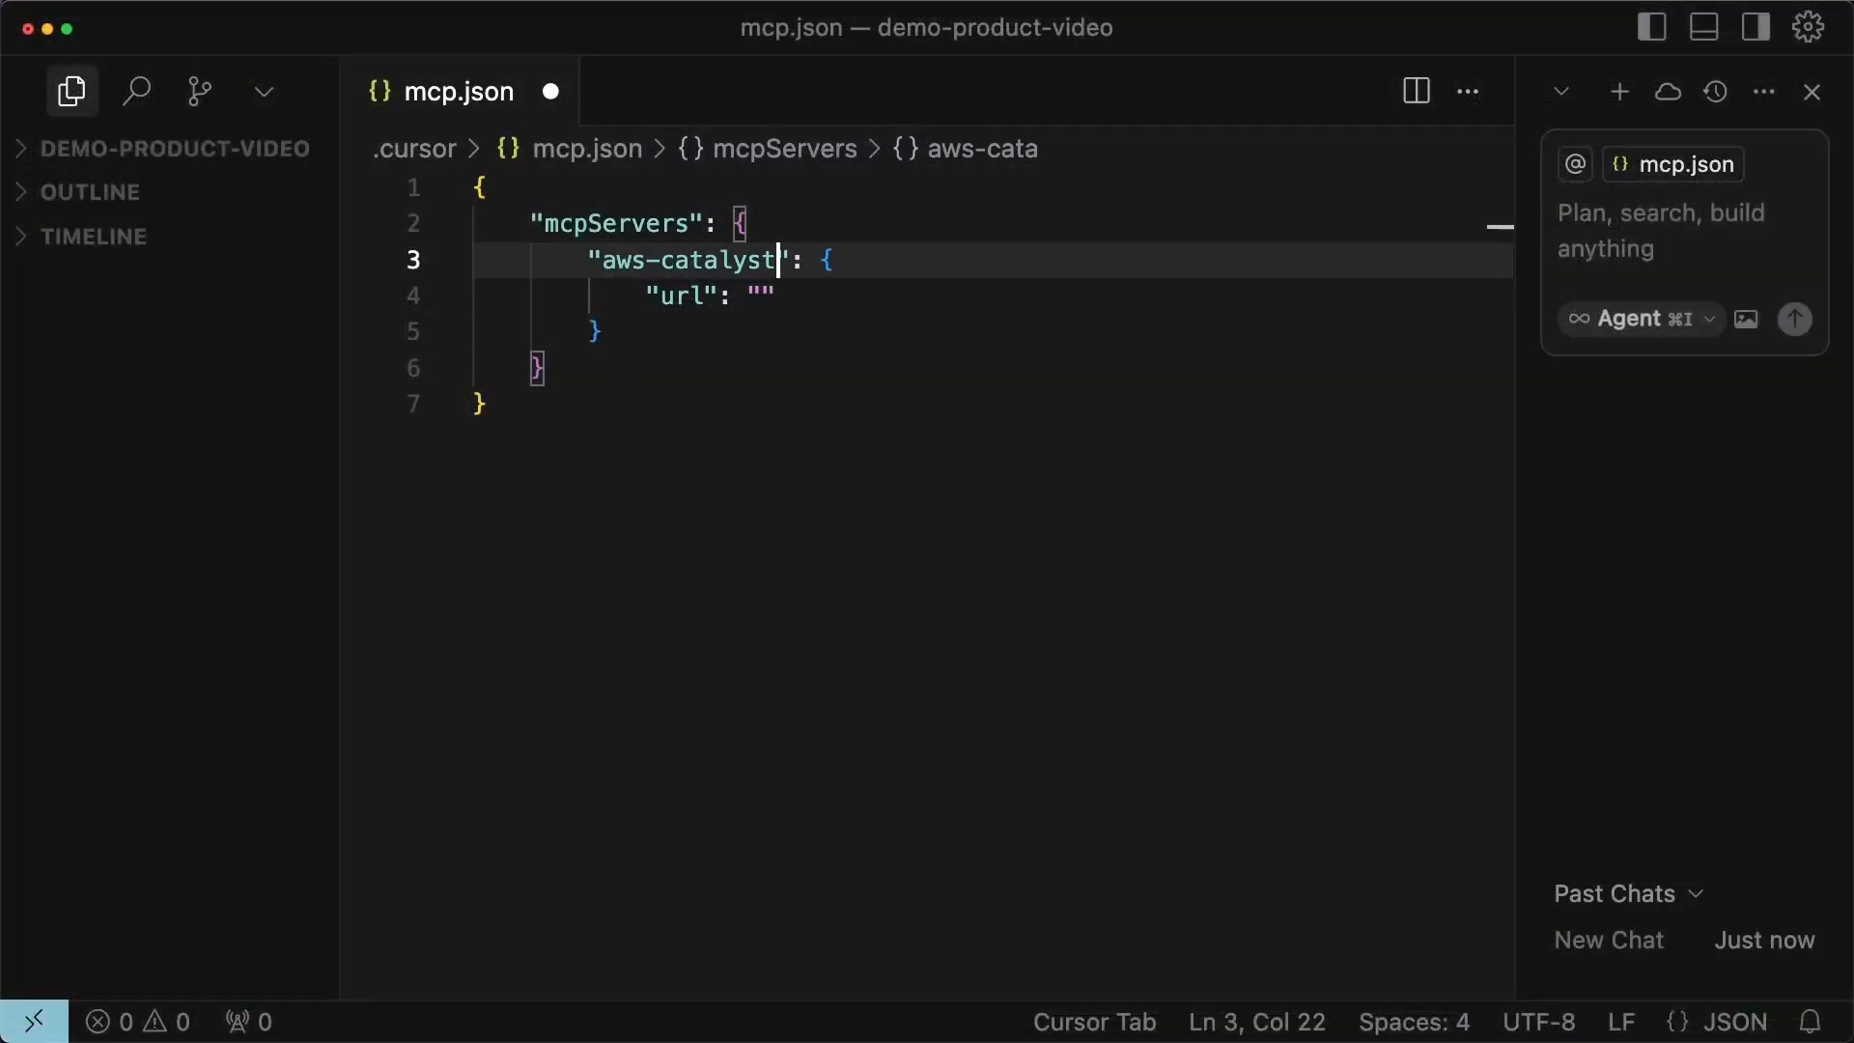
text(agent)
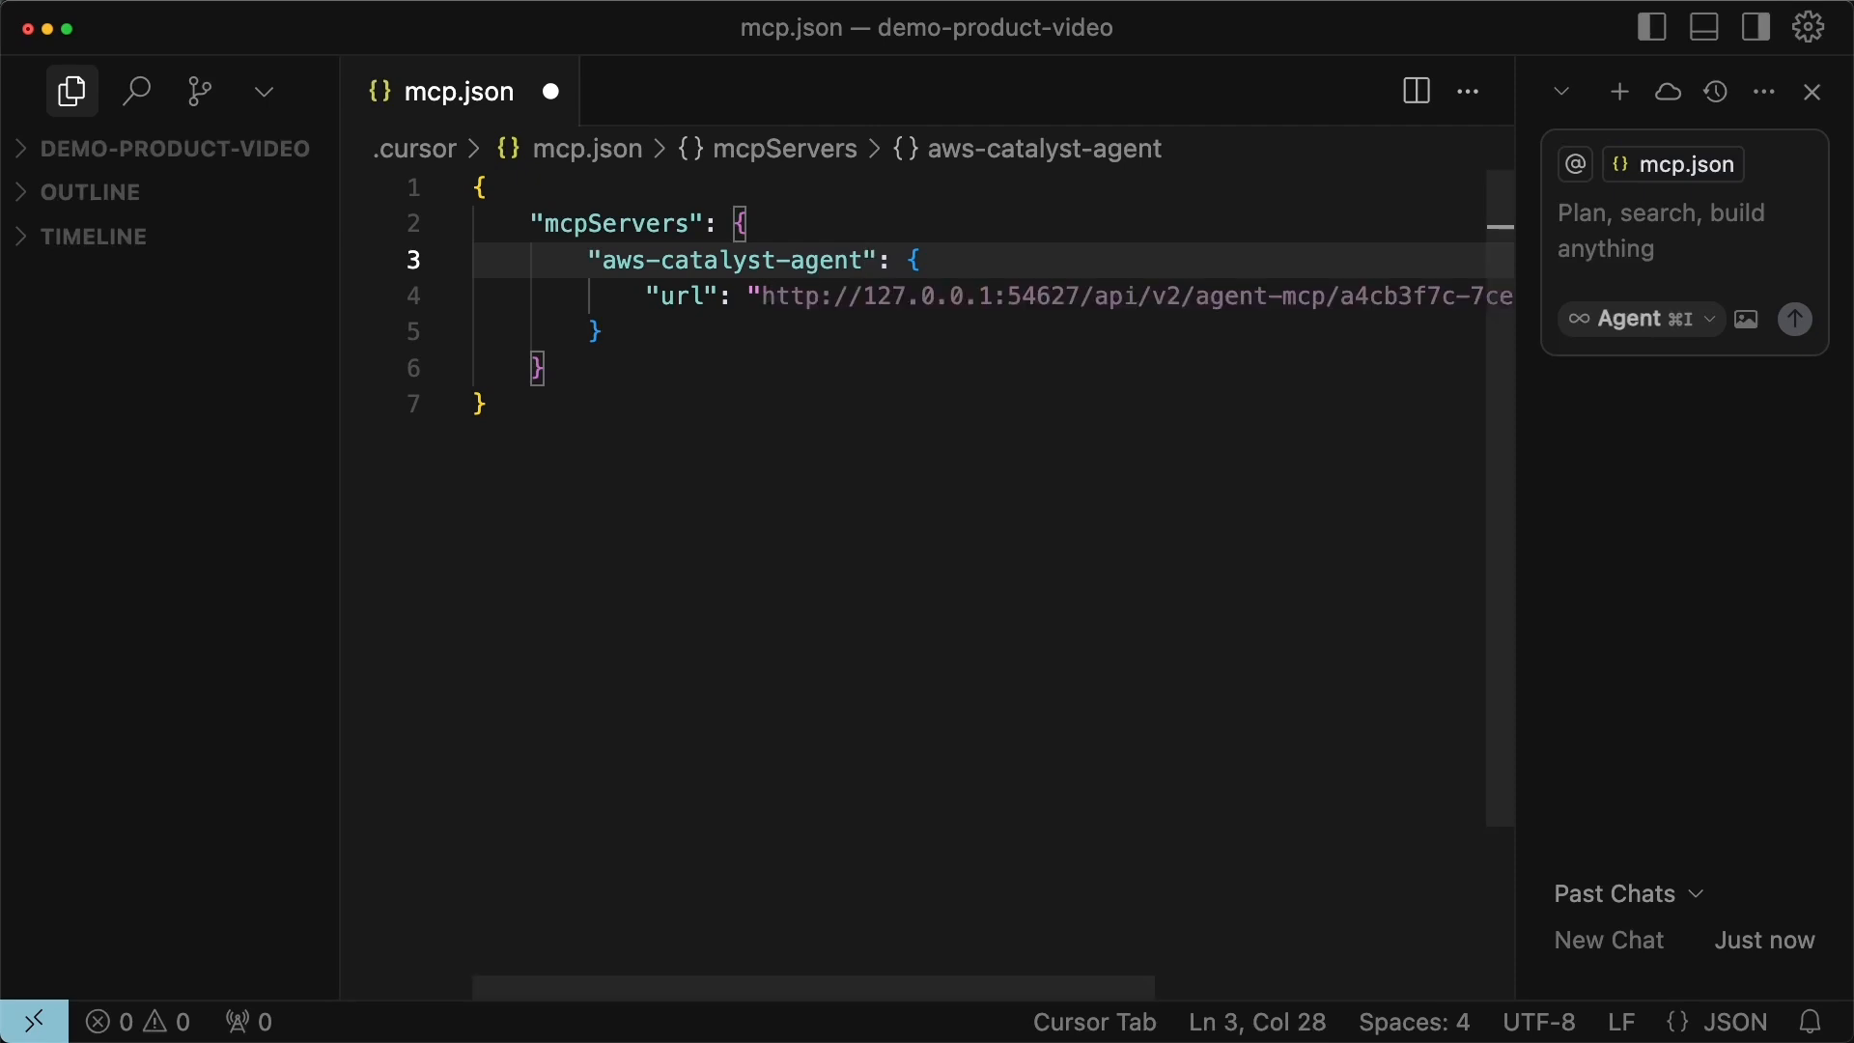
click(761, 296)
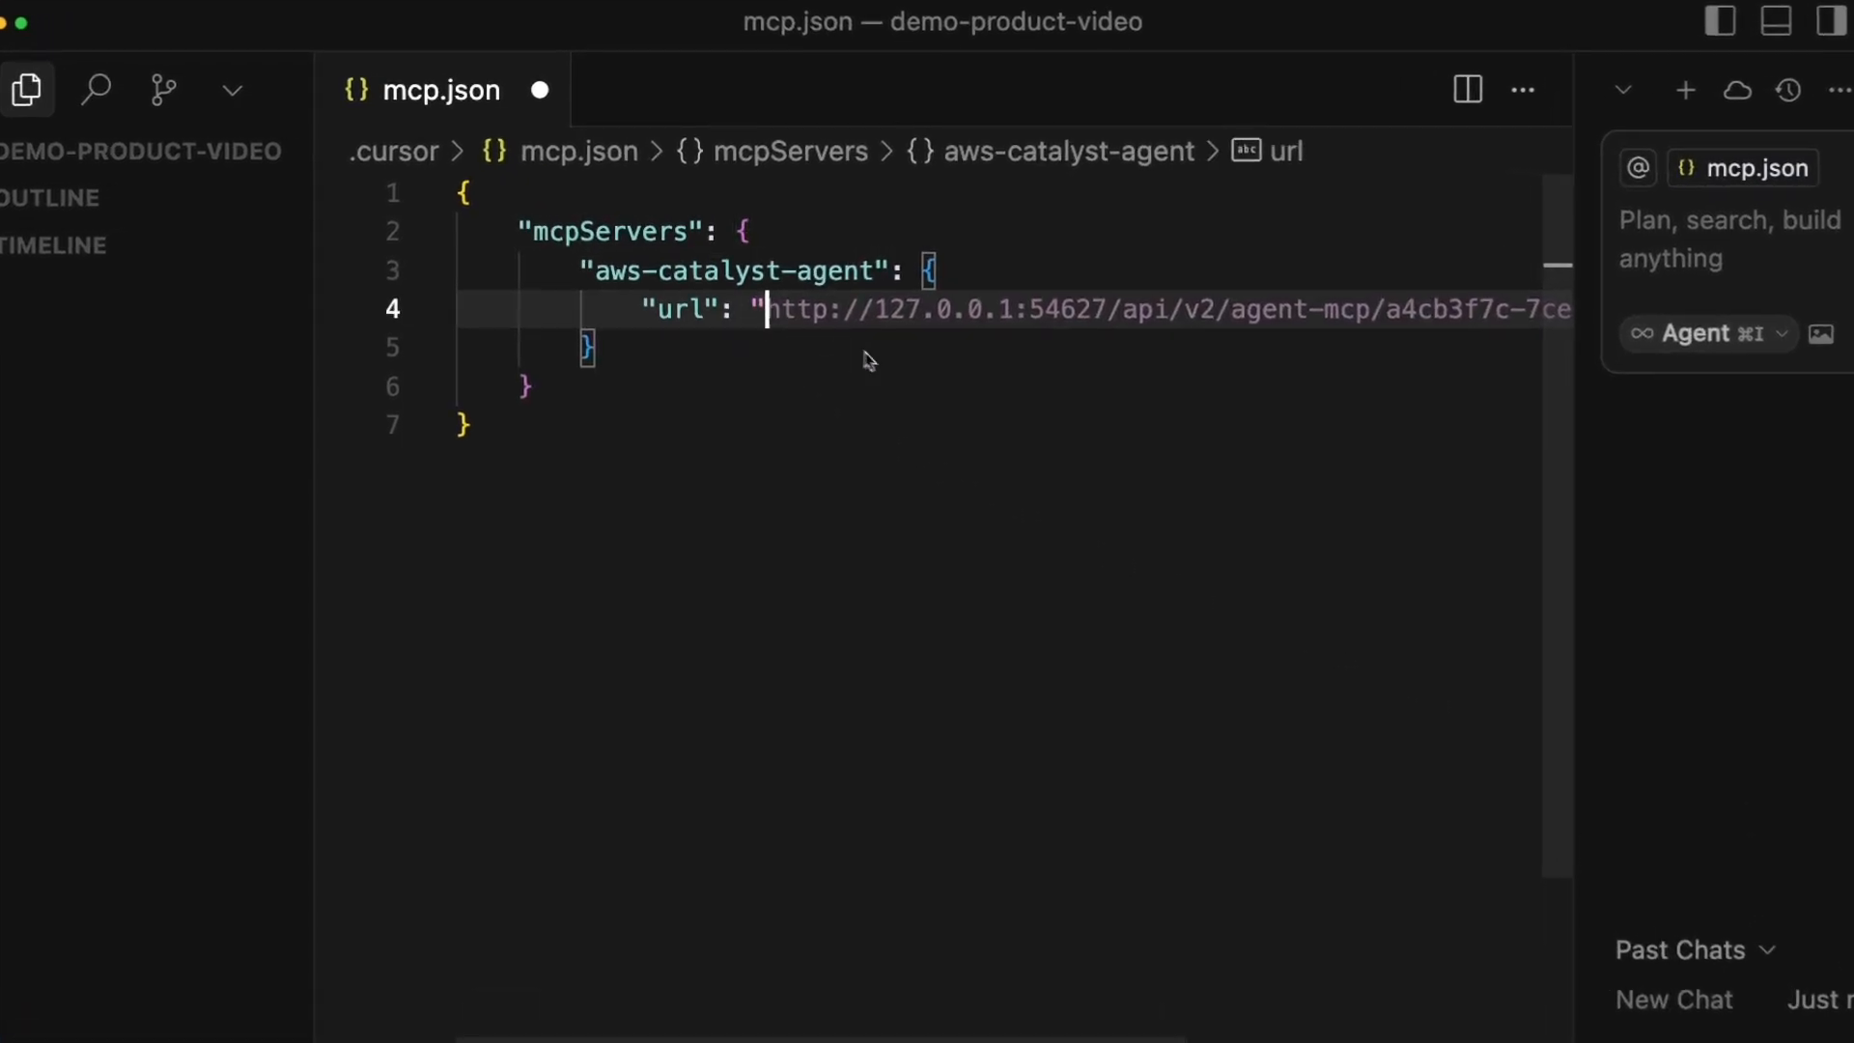
text(http://127.0.0.1:52697/api/v2/agent-mcp/3ab3ef4f-e19f-4c4e-a3da-3c4179925e15/mcp)
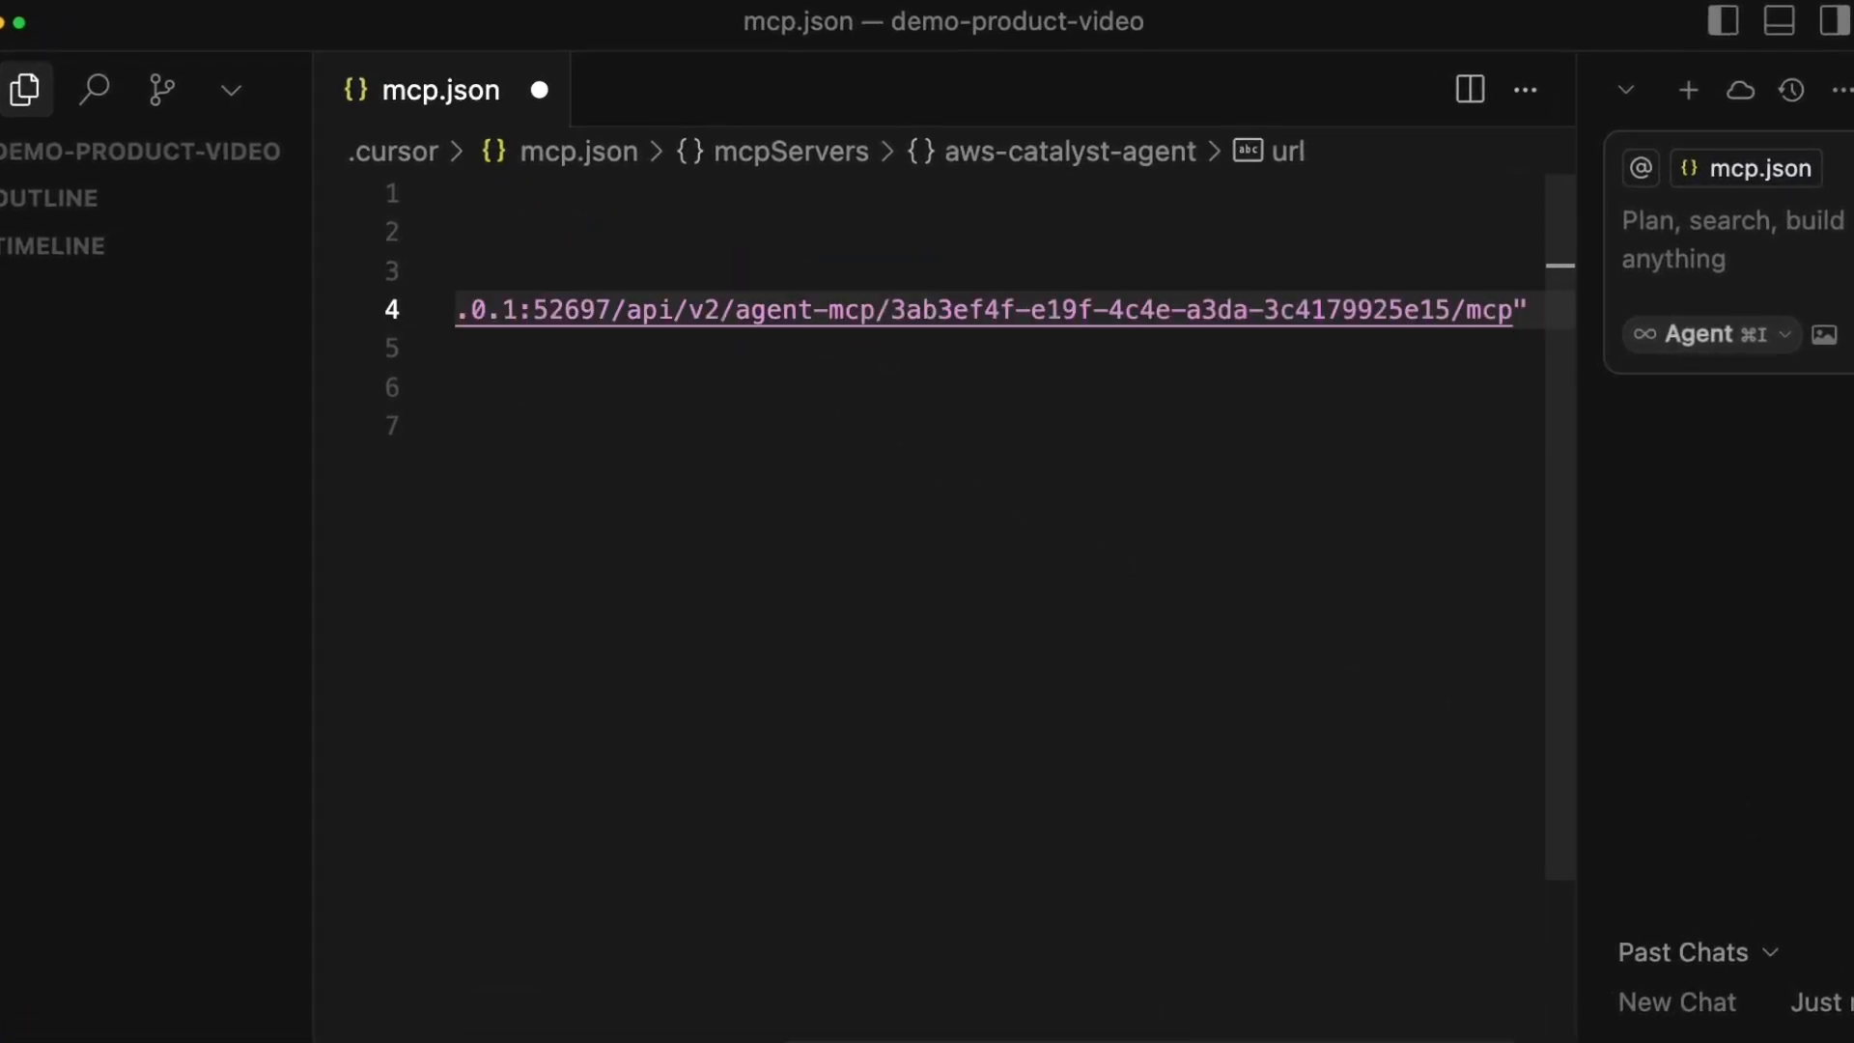
scroll(888, 370, left, 5)
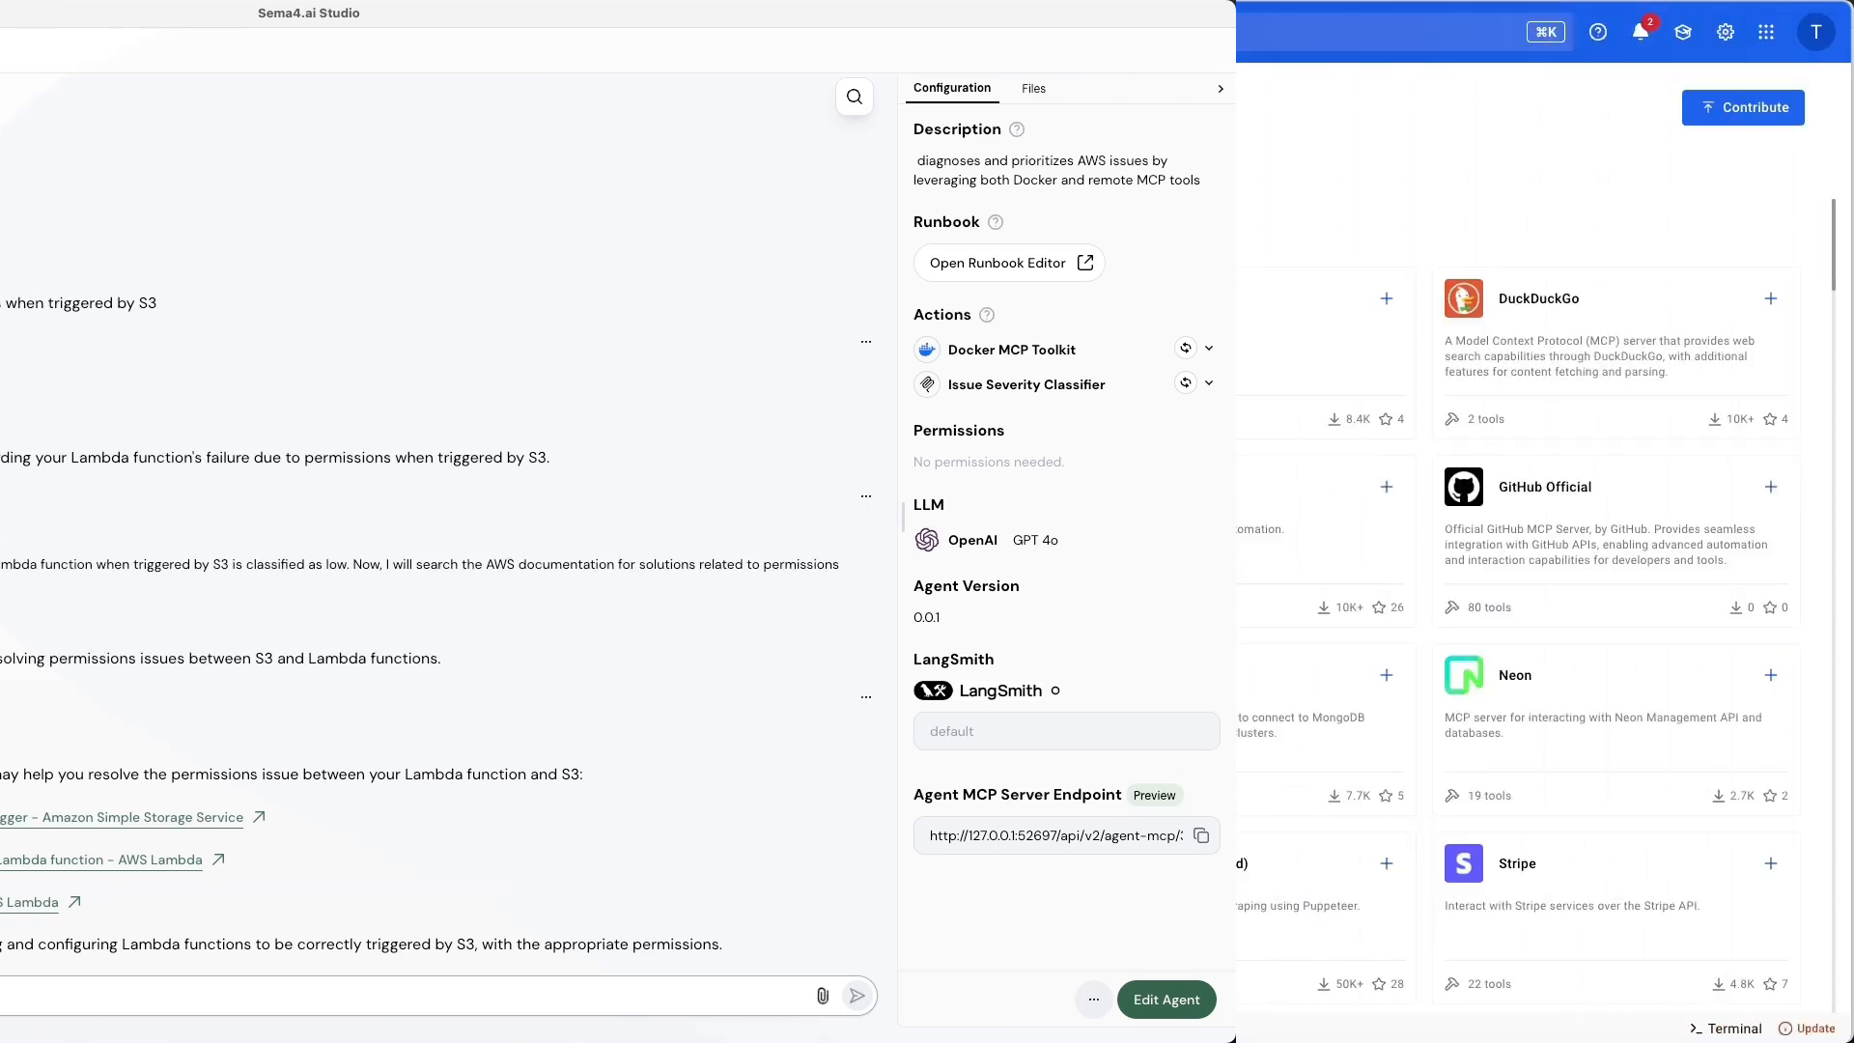
Switch to Docker Desktop and browse the MCP servers offered in the MCP Toolkit catalog
scroll(1042, 627, down, 2)
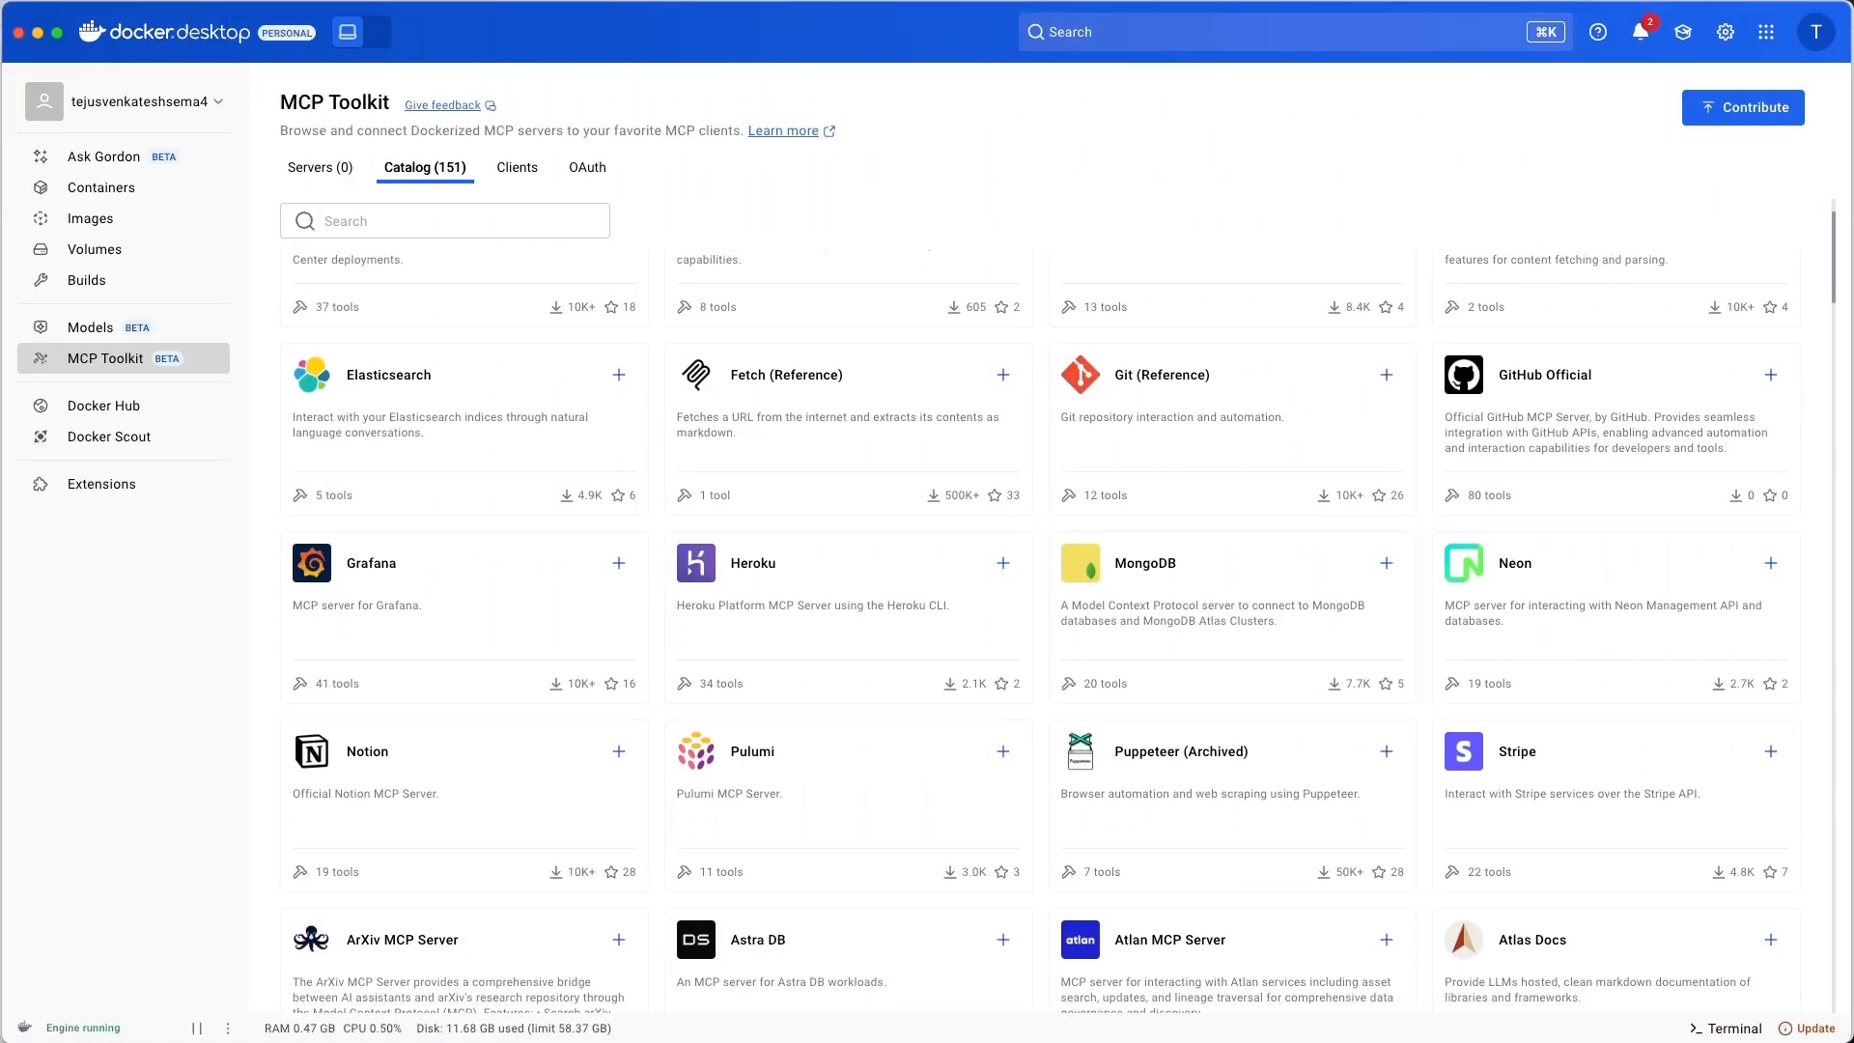
scroll(1041, 628, down, 4)
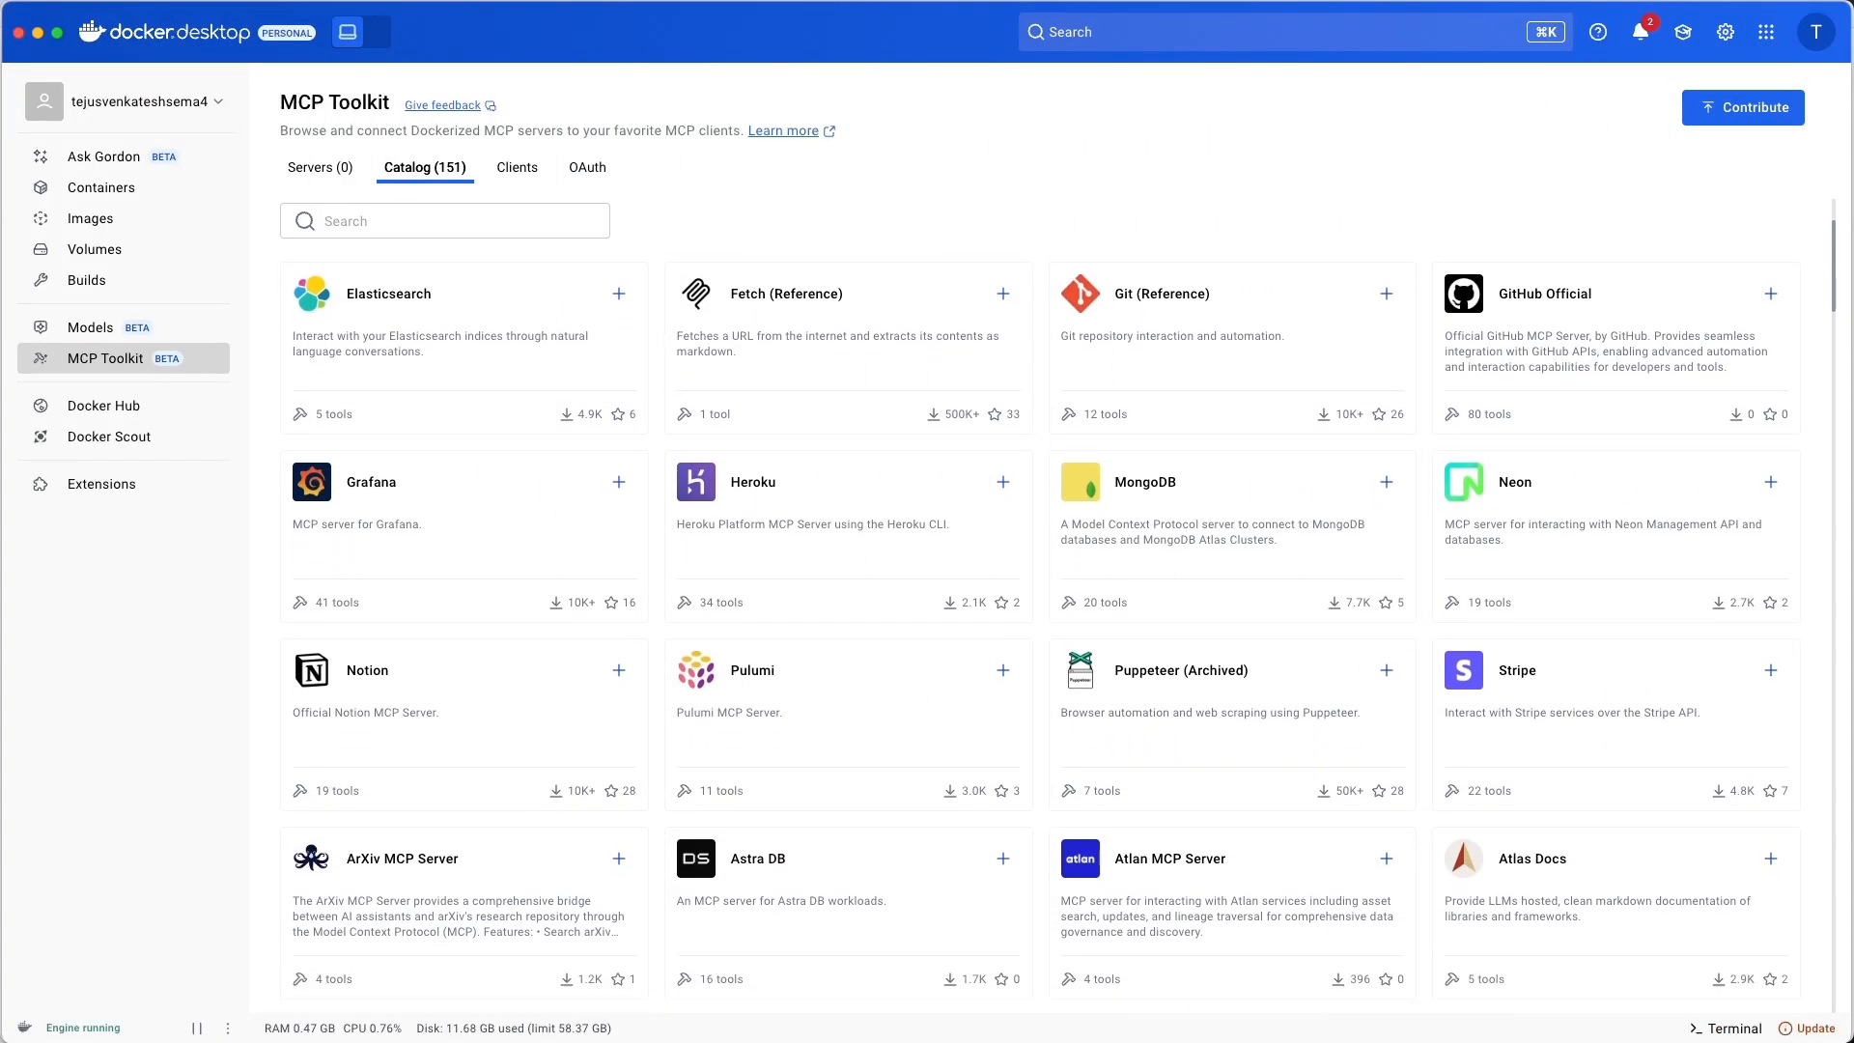
scroll(1041, 628, down, 4)
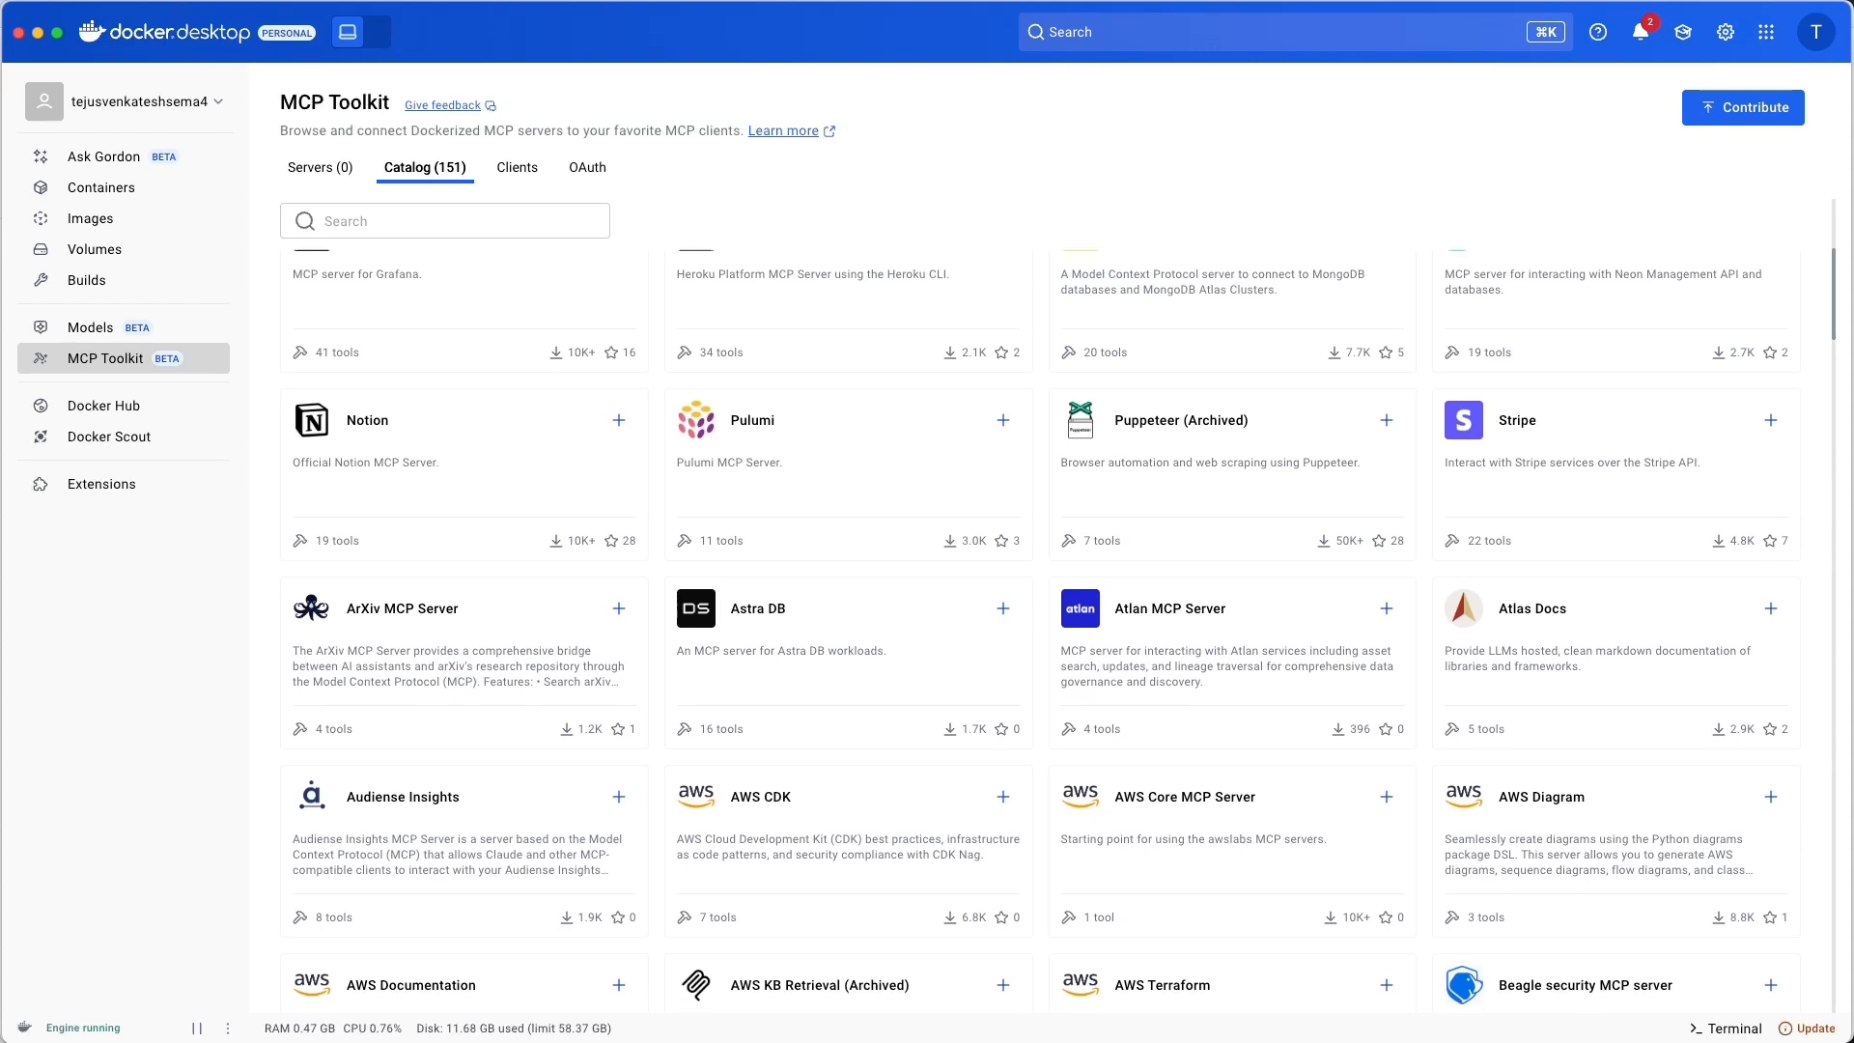
scroll(1041, 628, down, 1)
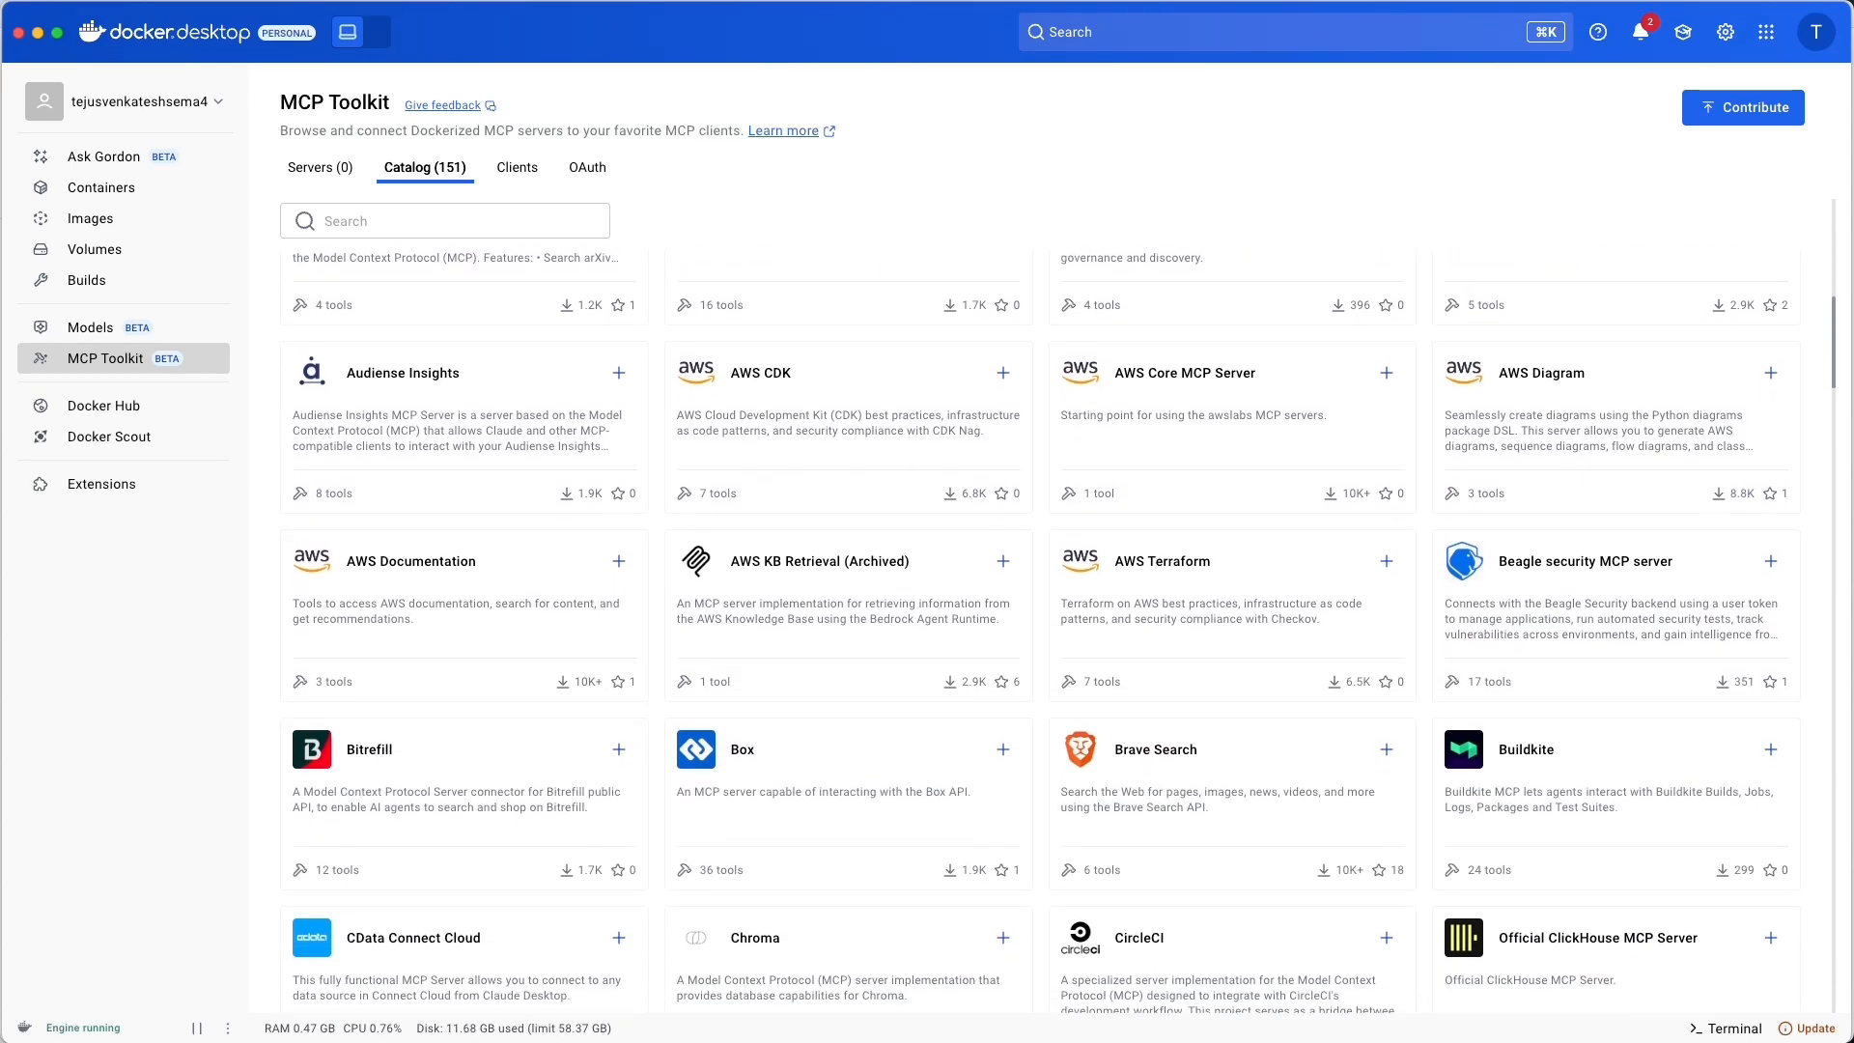
scroll(1041, 628, down, 3)
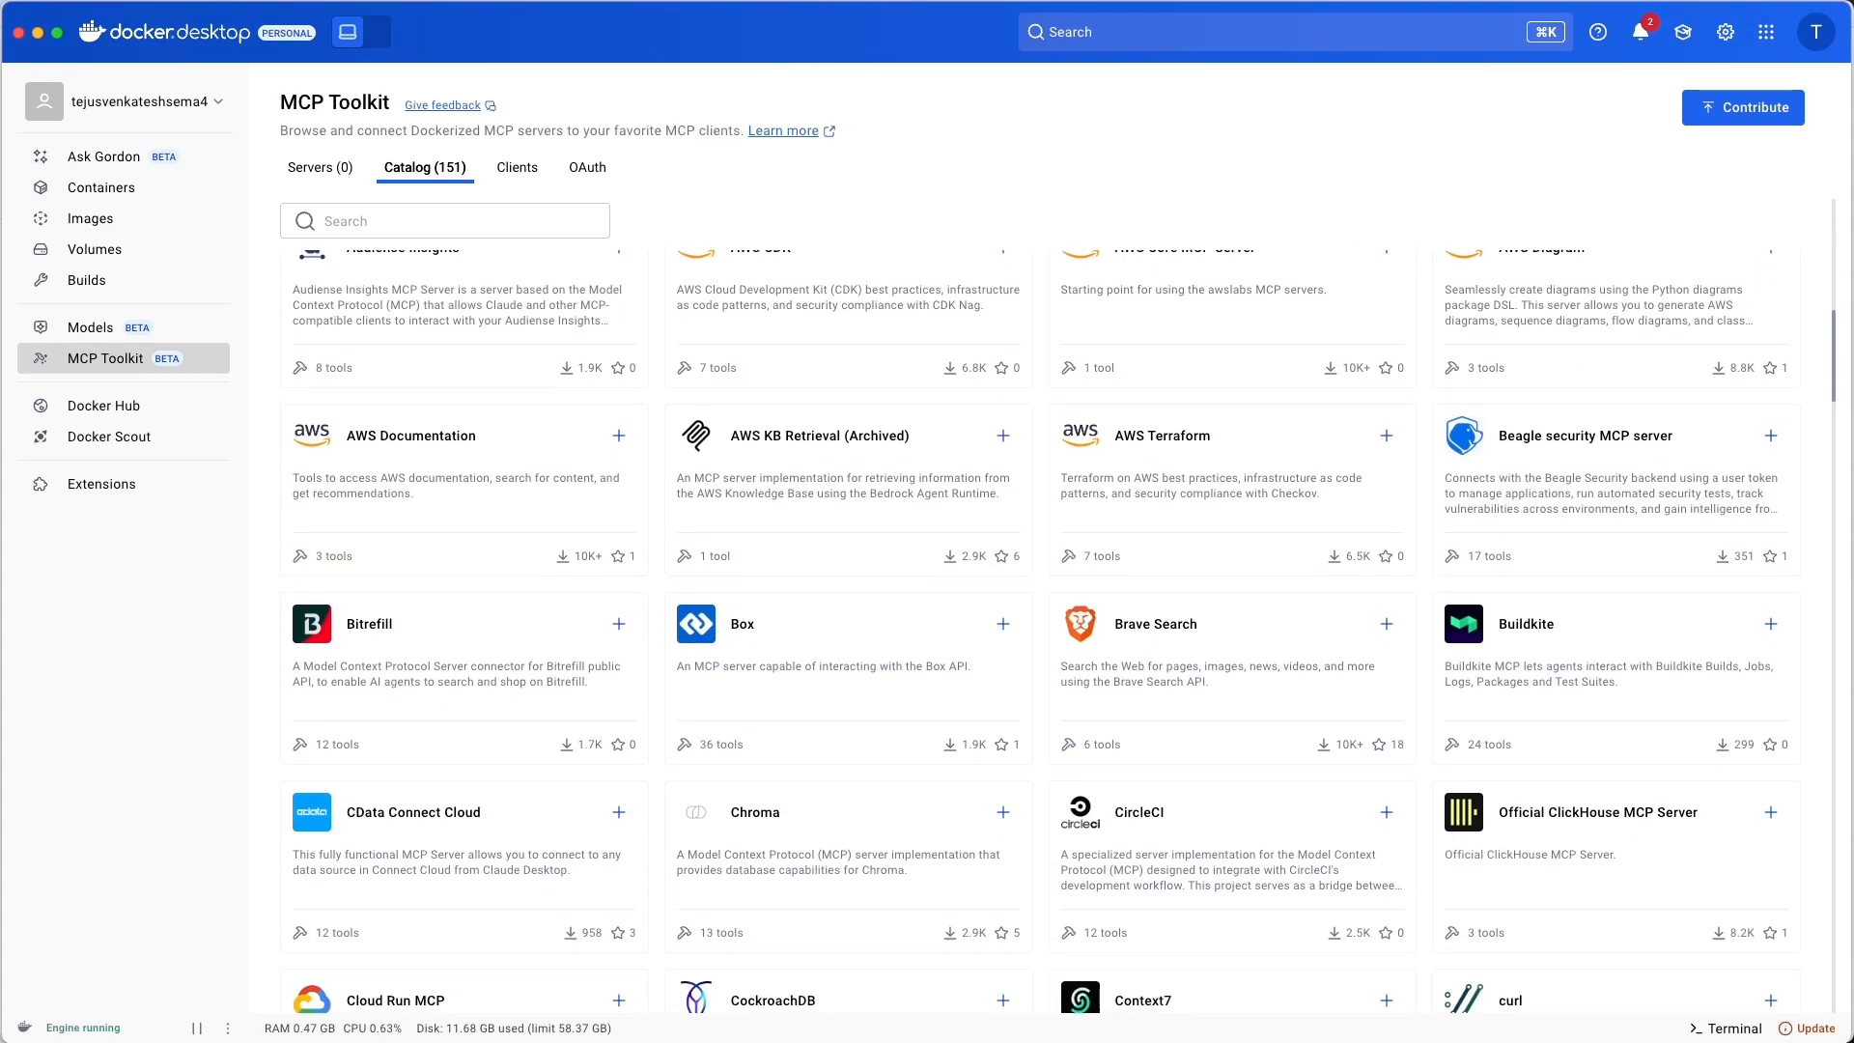